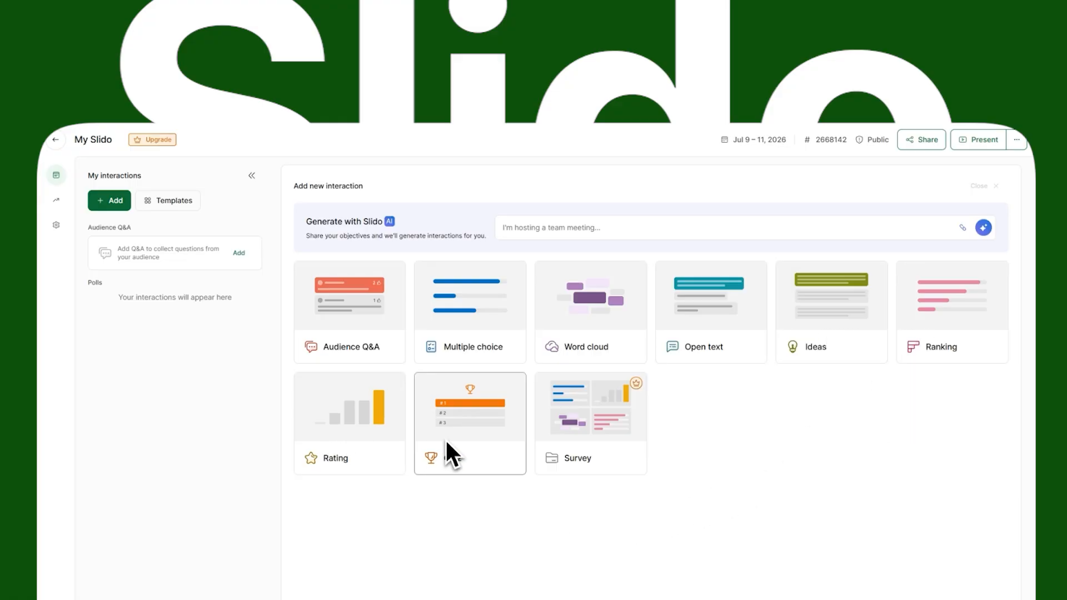
- Start a new slido, add an Audience Q&A and reveal the live quiz question's results
mouse_move(453, 443)
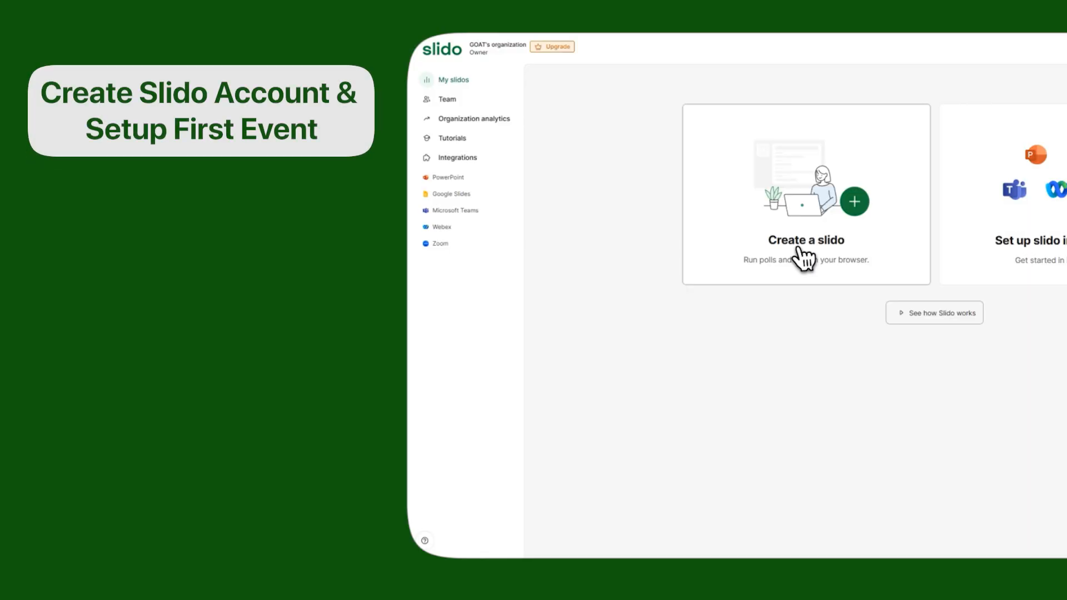
left_click(802, 258)
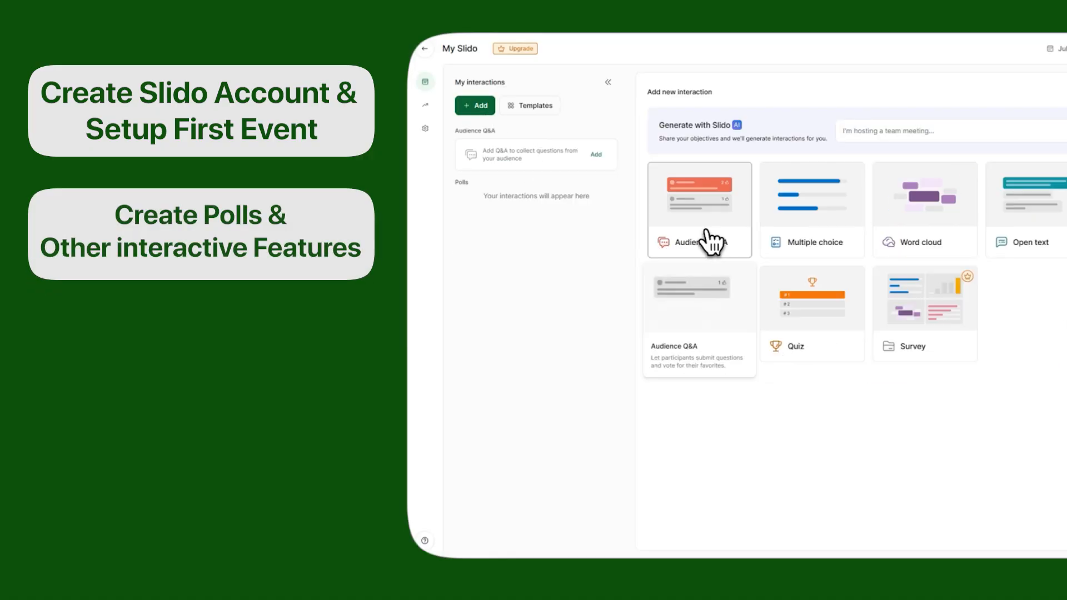
left_click(709, 239)
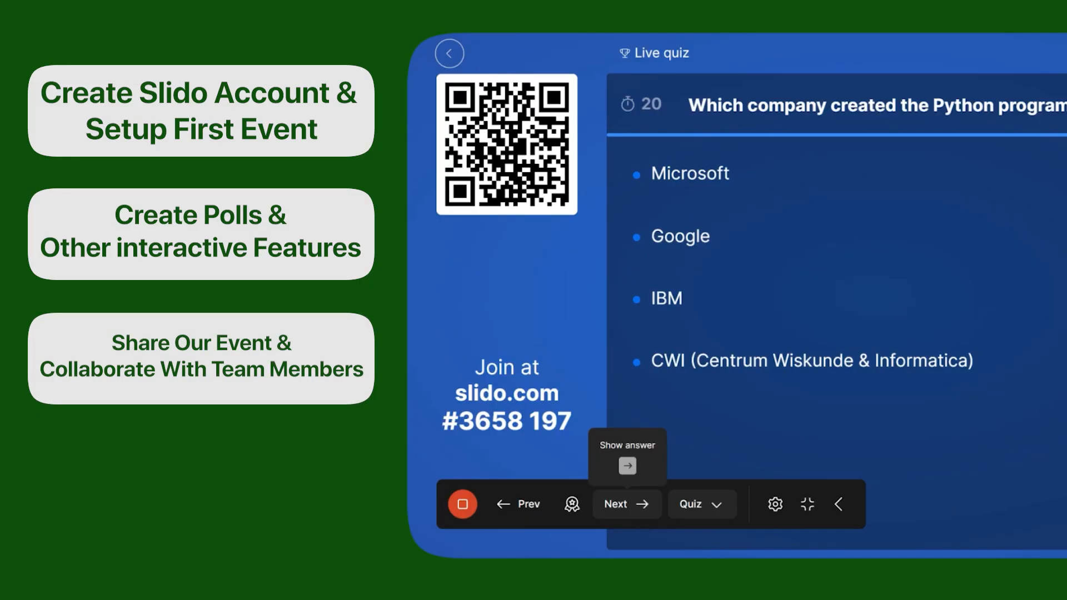
left_click(640, 507)
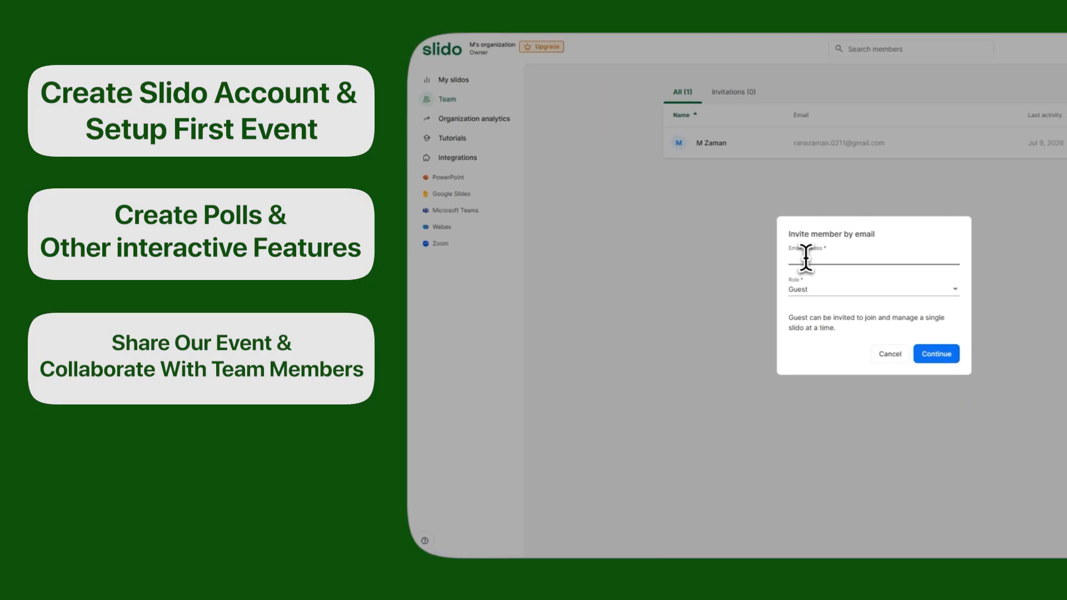
- Browse the Organization analytics, Tutorials and Integrations pages, scrolling down the last one
left_click(461, 120)
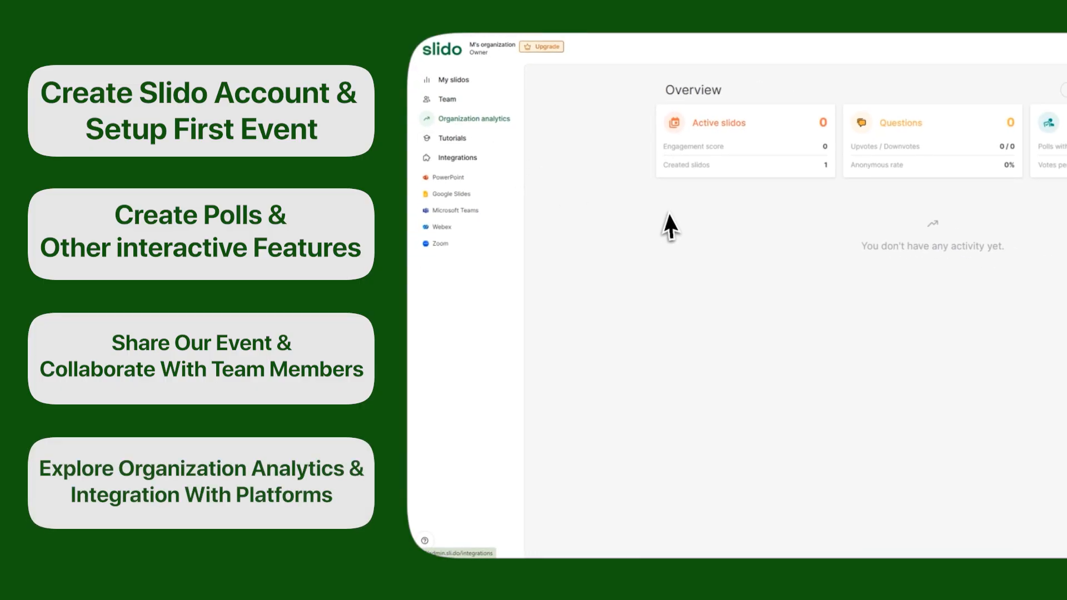
left_click(450, 140)
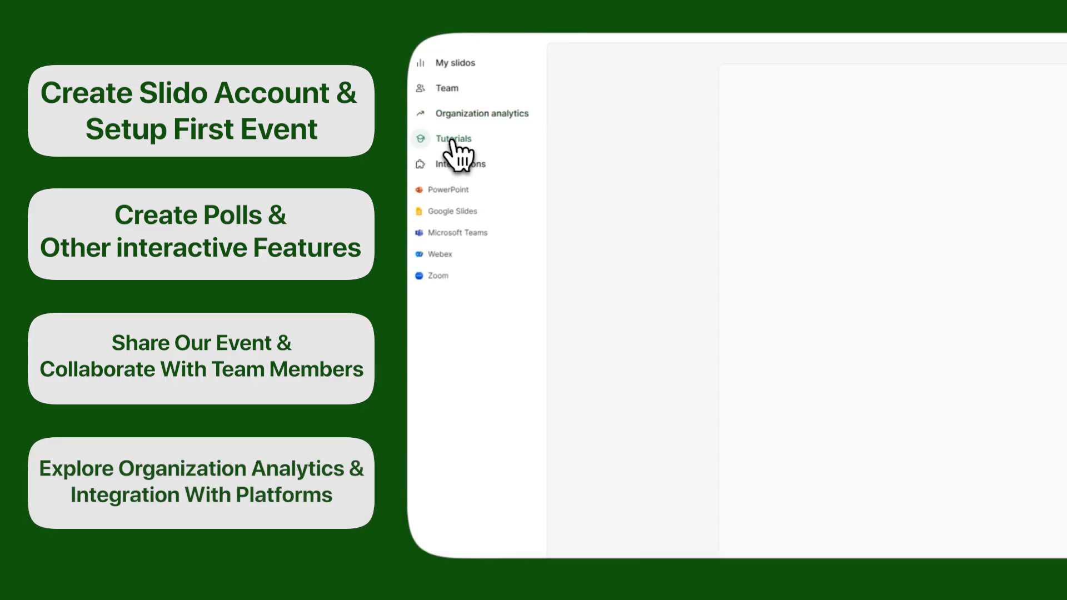
left_click(460, 164)
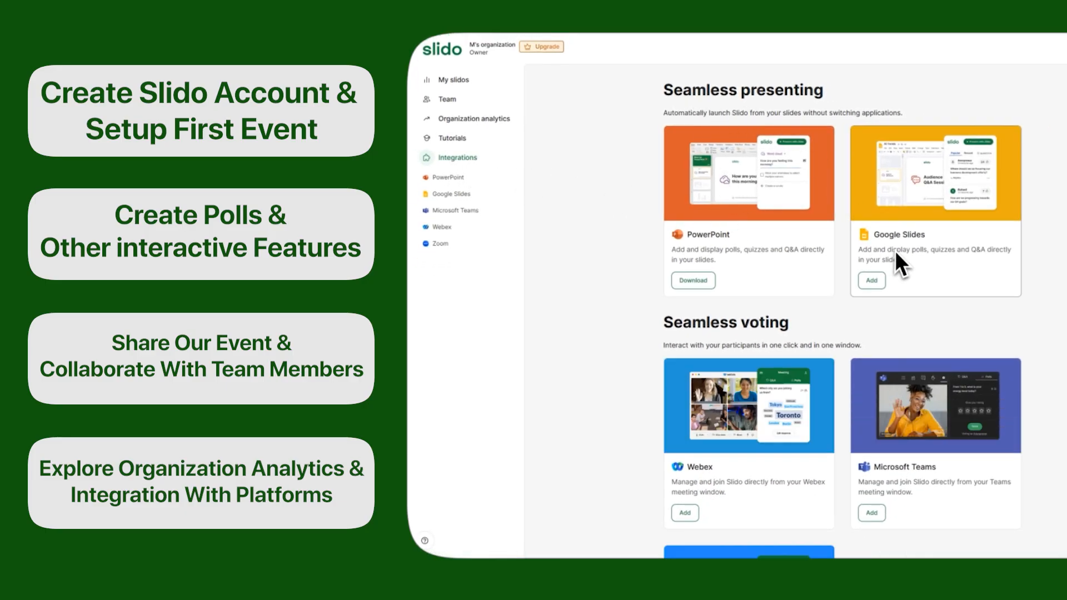
scroll(922, 256, "down", 3)
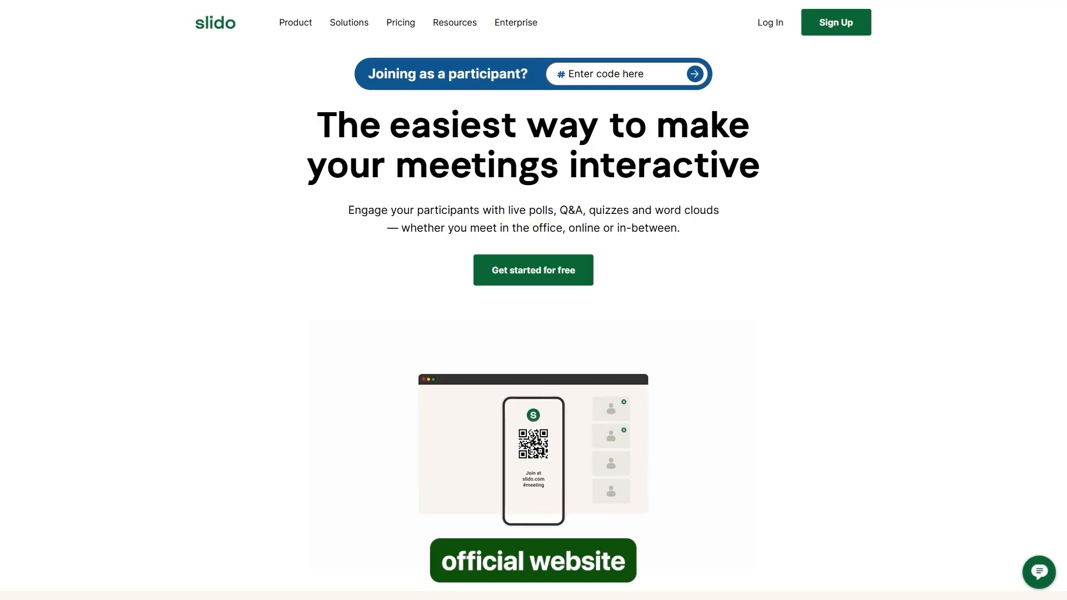
- Create a free Slido host account through Google sign-up with your Google account
left_click(528, 281)
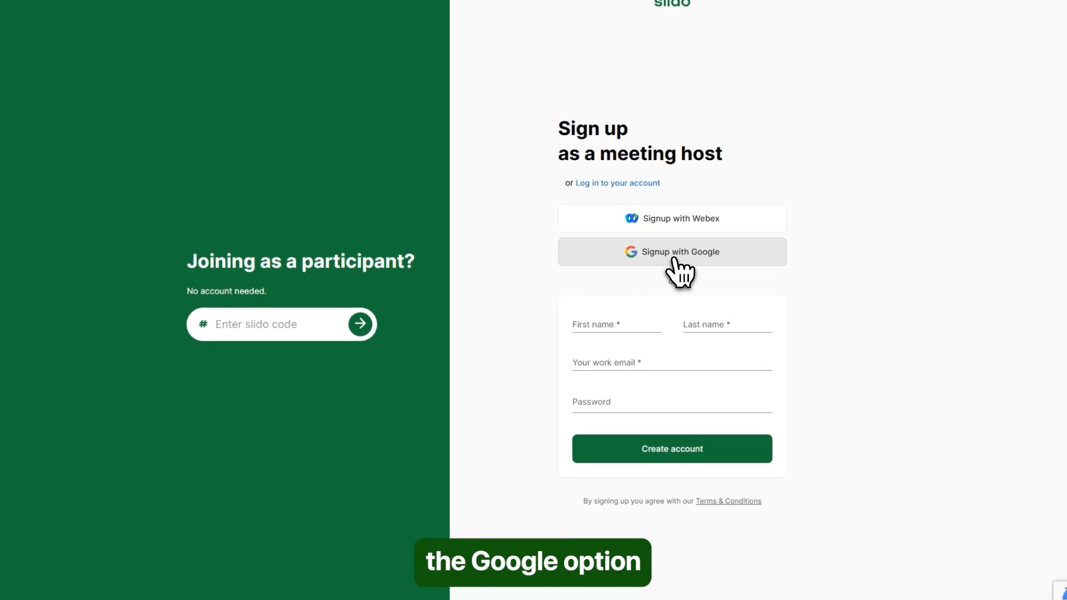
left_click(677, 253)
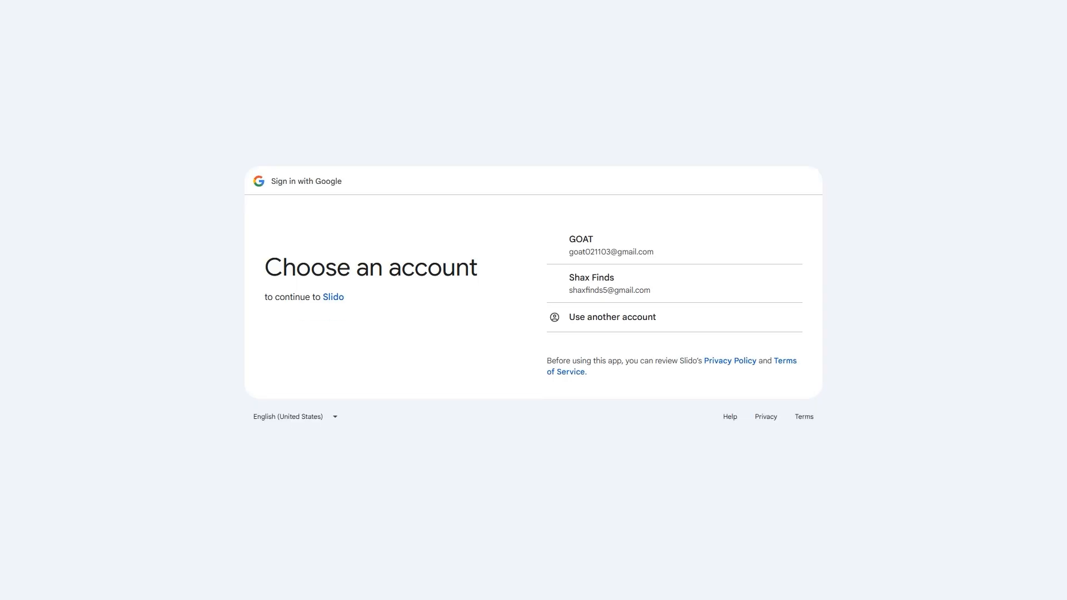
left_click(608, 259)
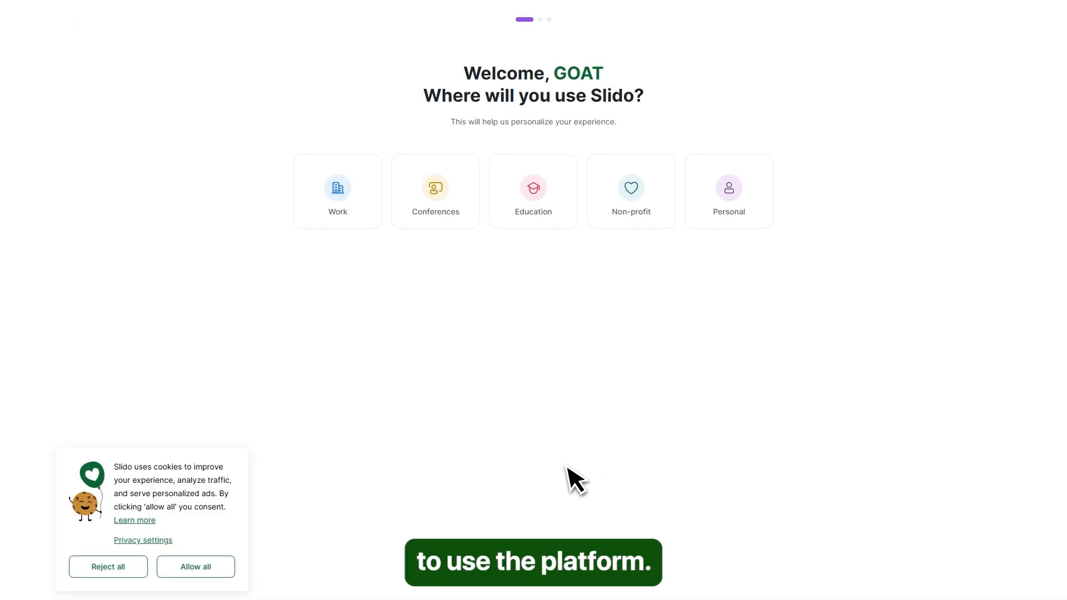
- Accept all cookies, choose Work use, and skip the meeting-type and goals questions
left_click(229, 567)
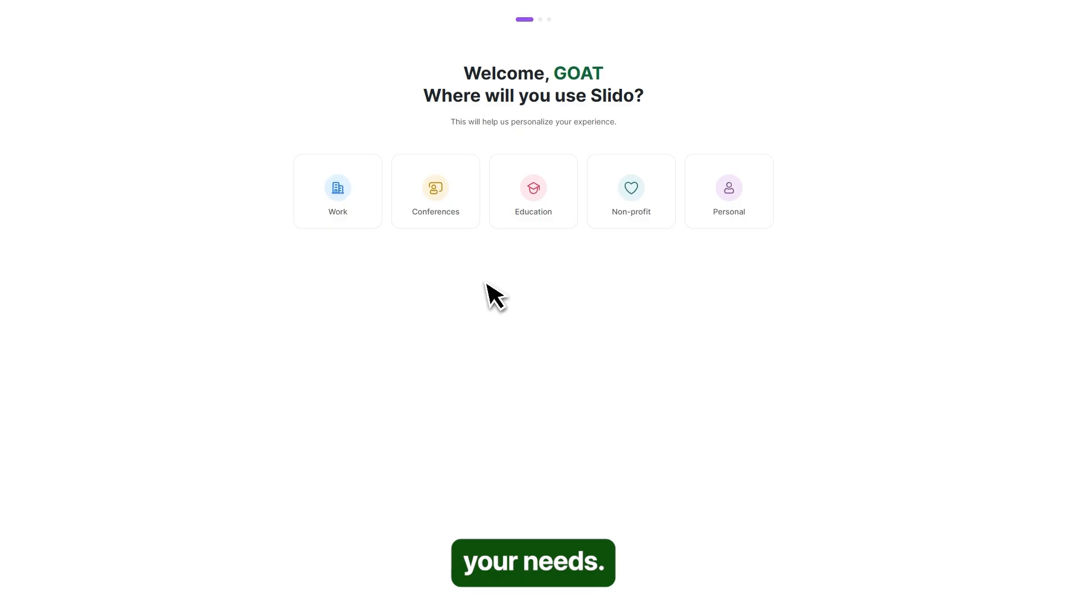
left_click(346, 203)
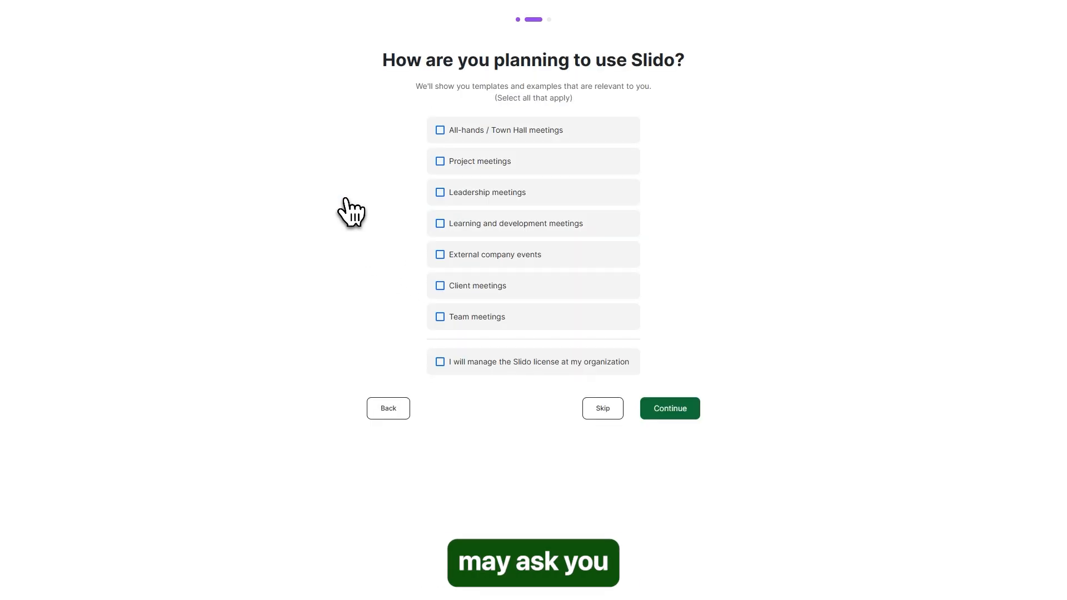
left_click(617, 415)
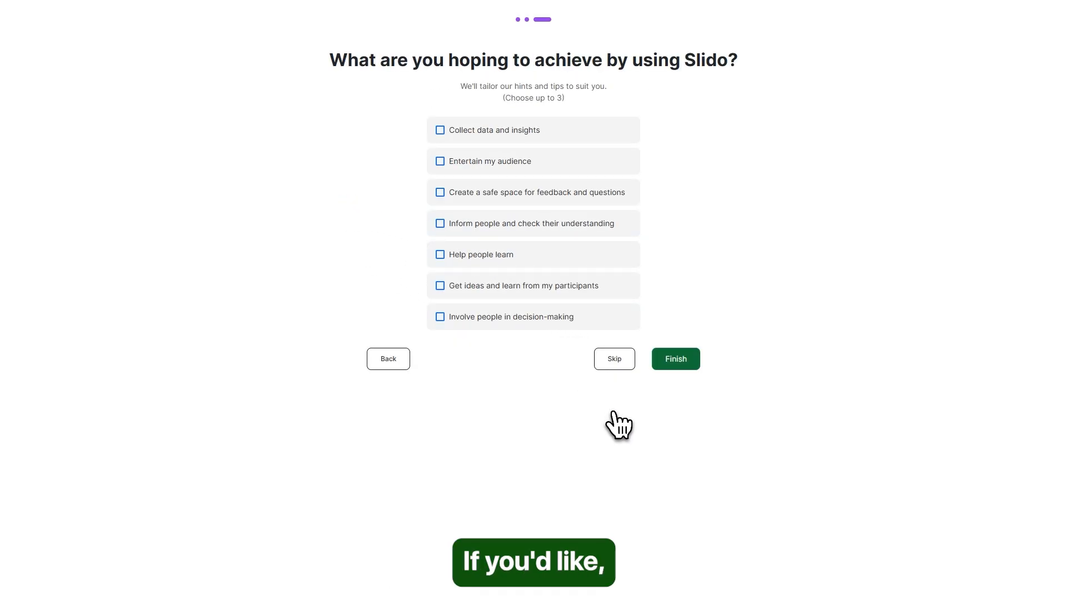
left_click(614, 367)
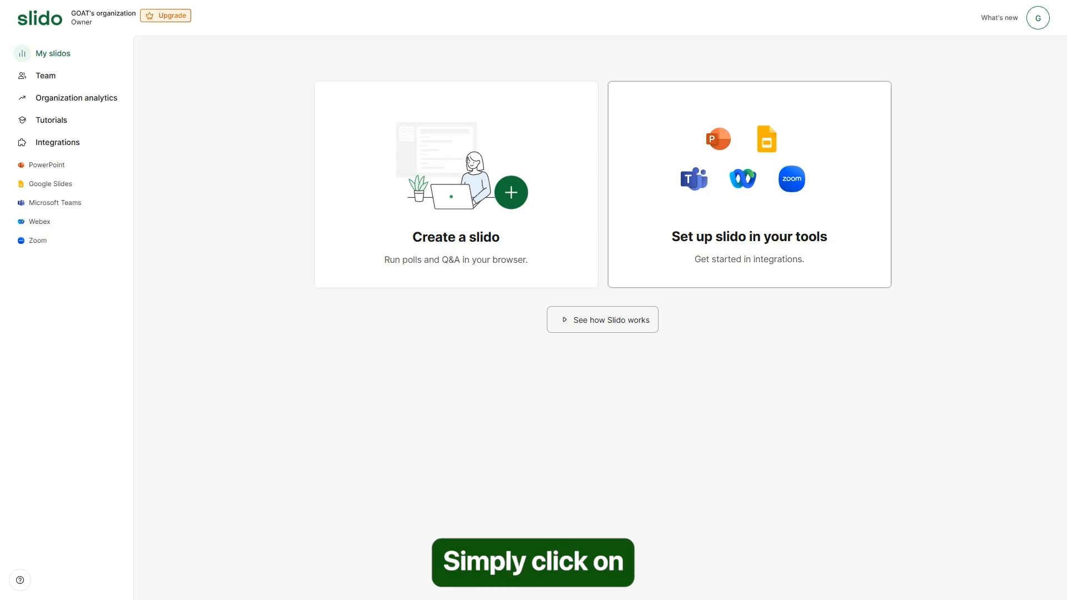
- Create the slido 'My Slido', keeping start date July 9 and end date July 11, 2026
left_click(451, 248)
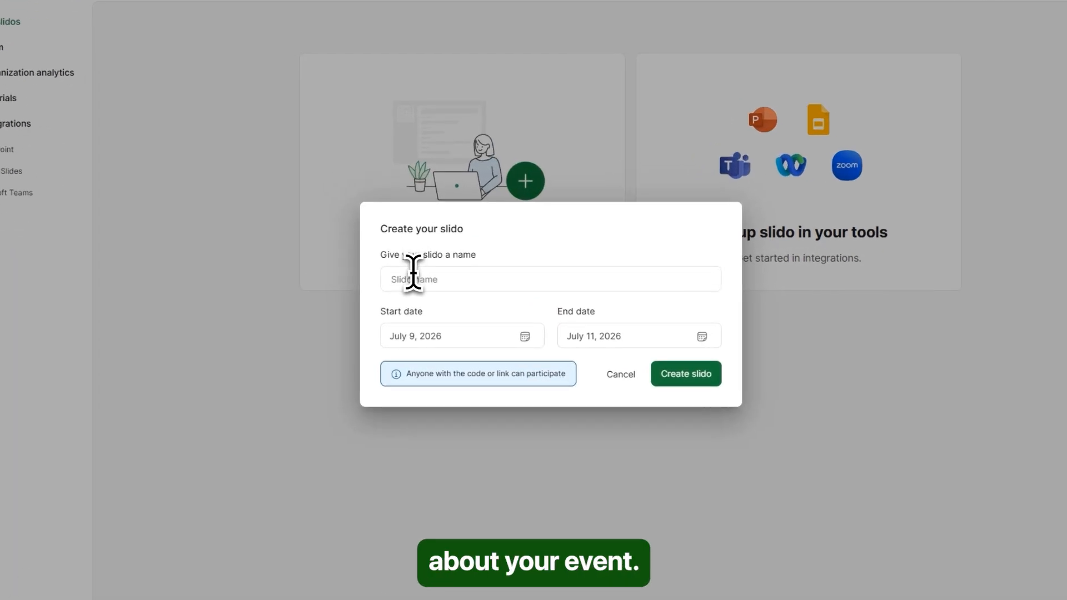
type("M")
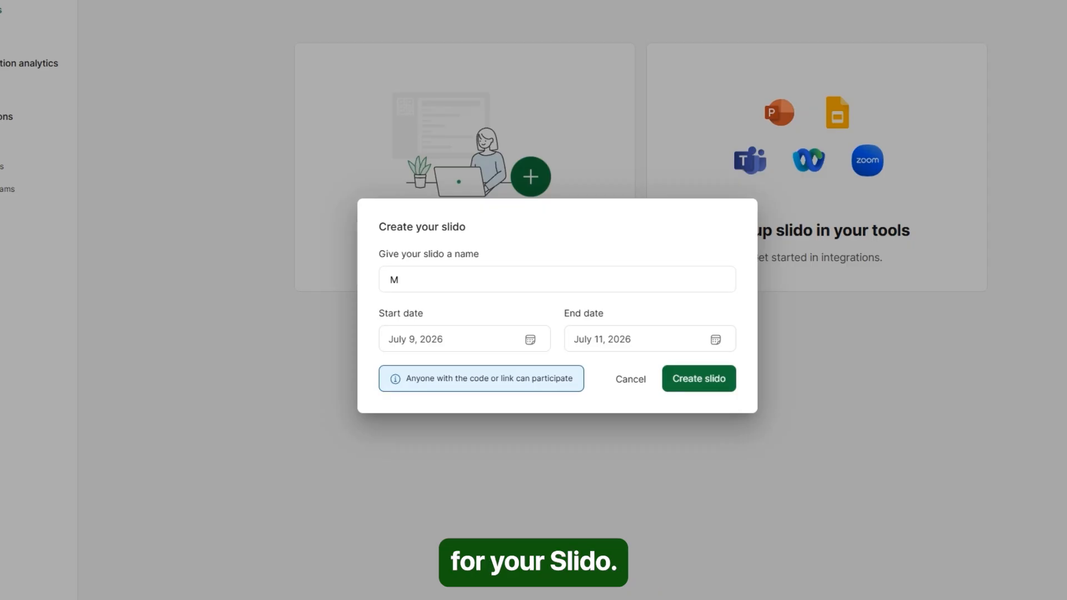
type("y")
type(" V")
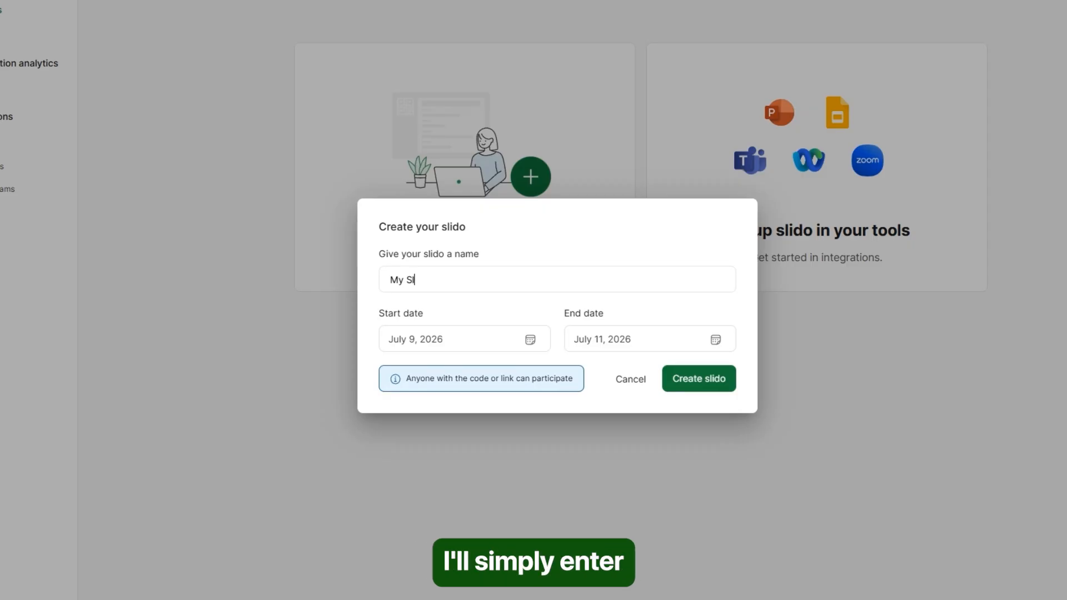
type("Slido")
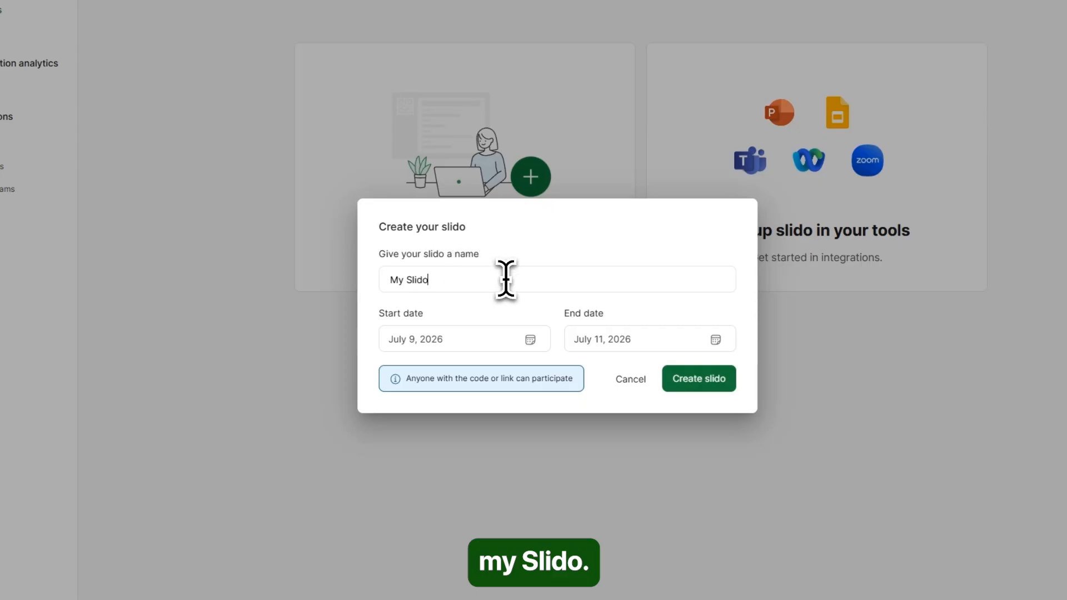
left_click(471, 348)
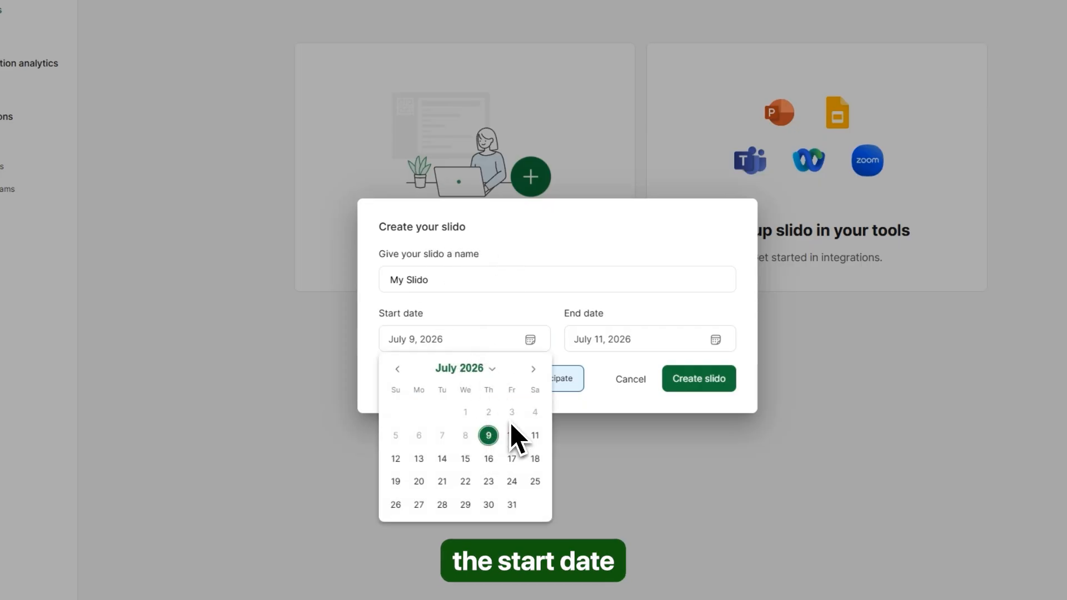
left_click(488, 435)
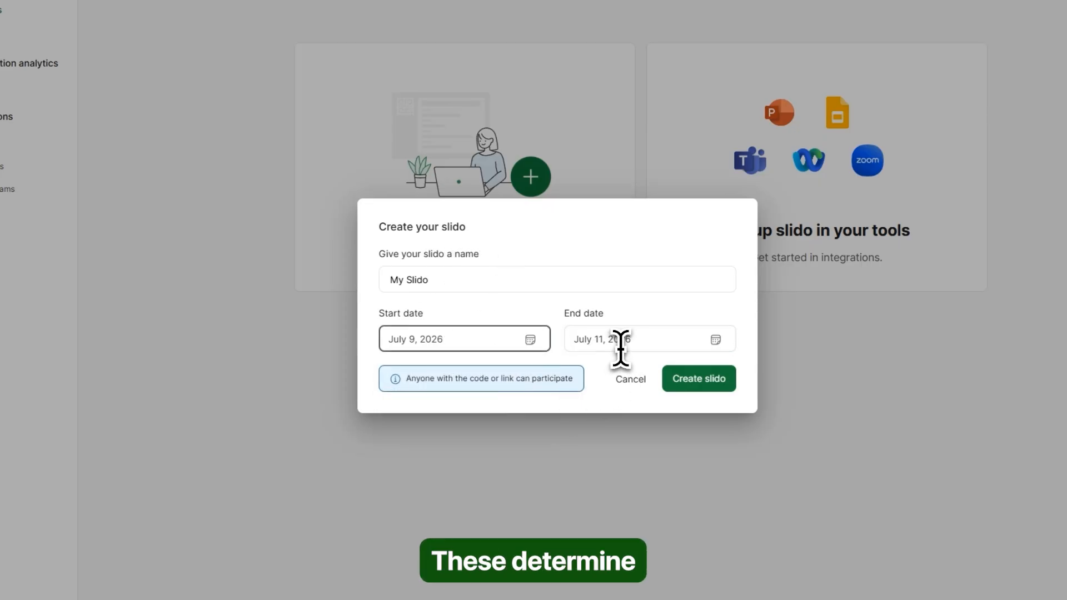
left_click(619, 337)
left_click(720, 437)
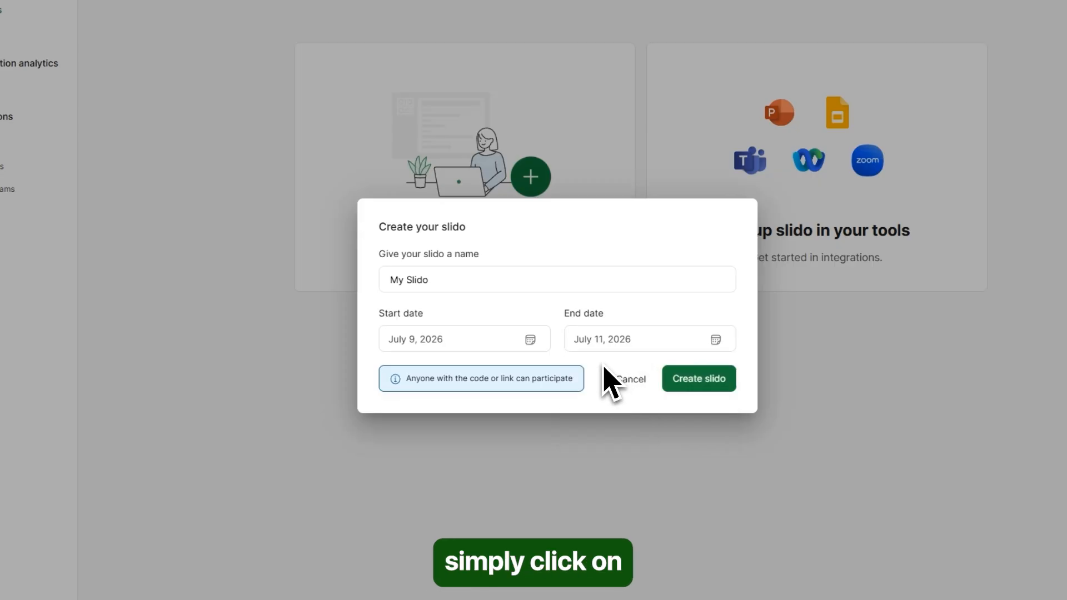
left_click(701, 383)
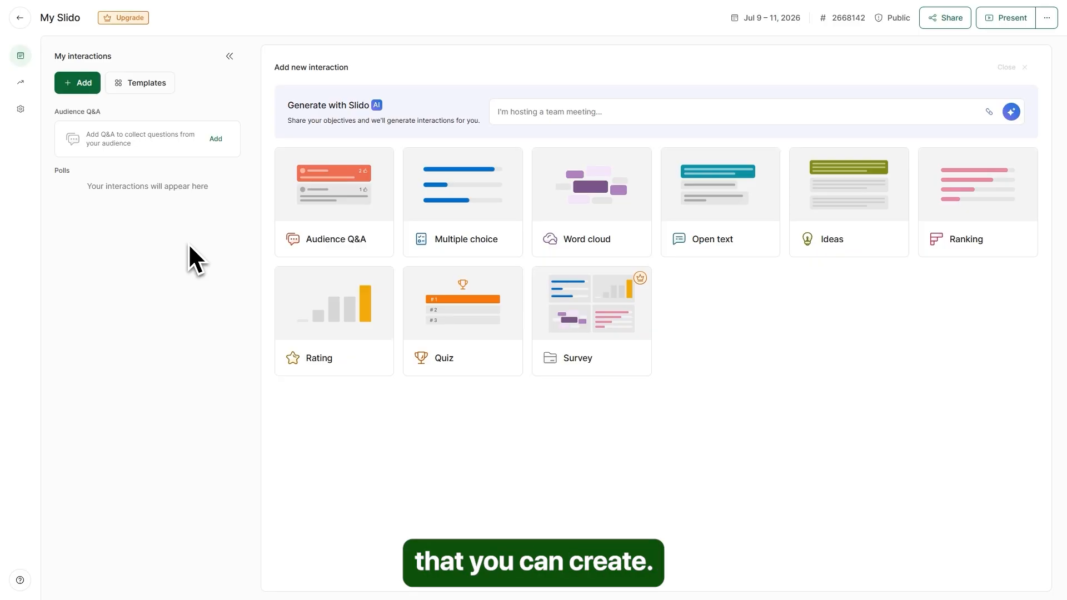
- Review the descriptions of the available interaction types in the Add new interaction panel
mouse_move(318, 219)
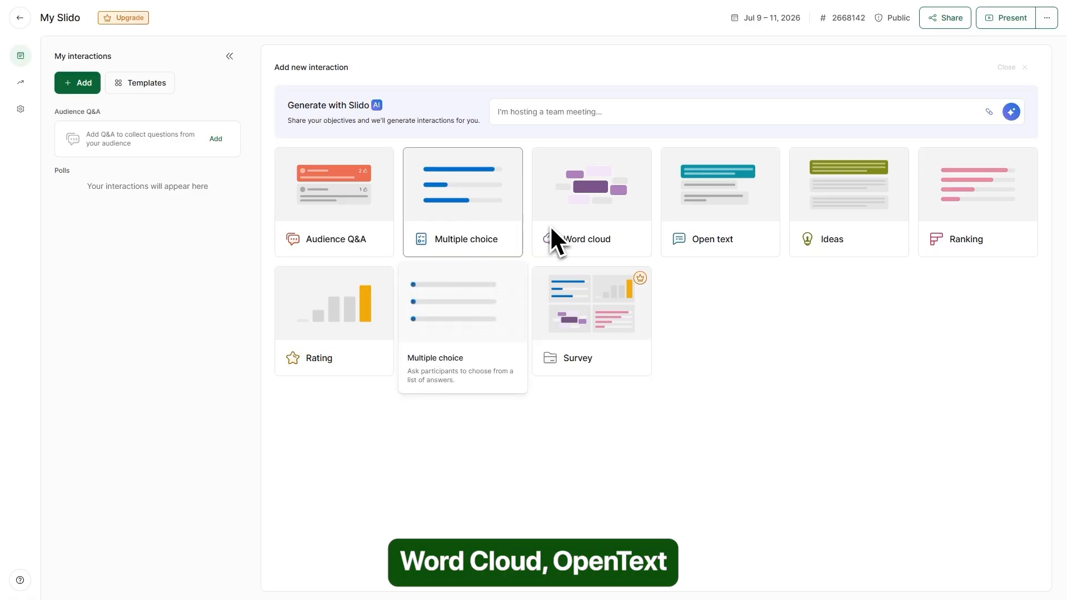
mouse_move(704, 225)
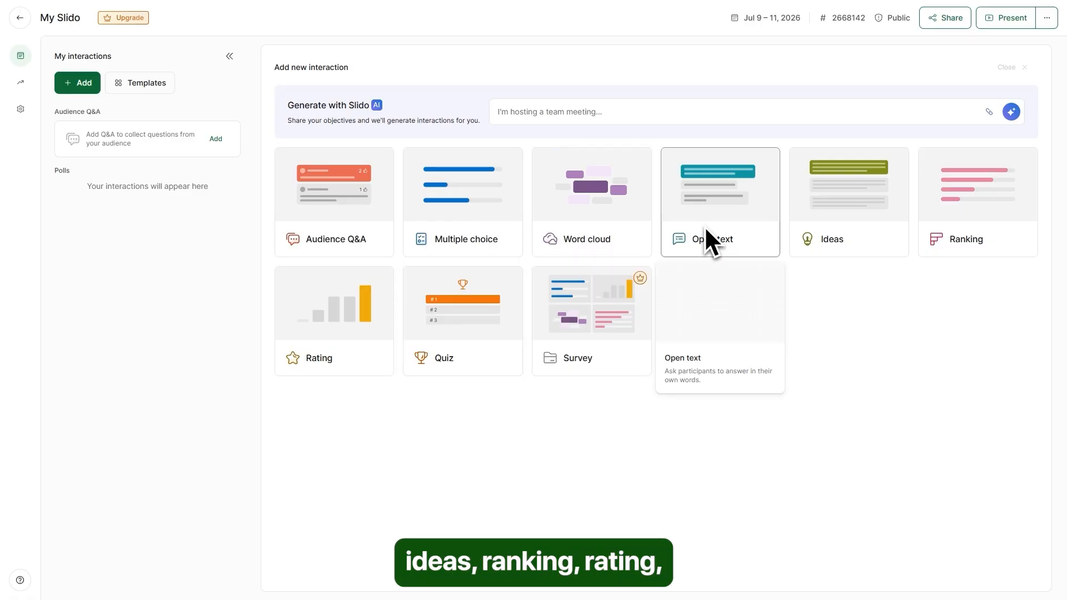
mouse_move(948, 221)
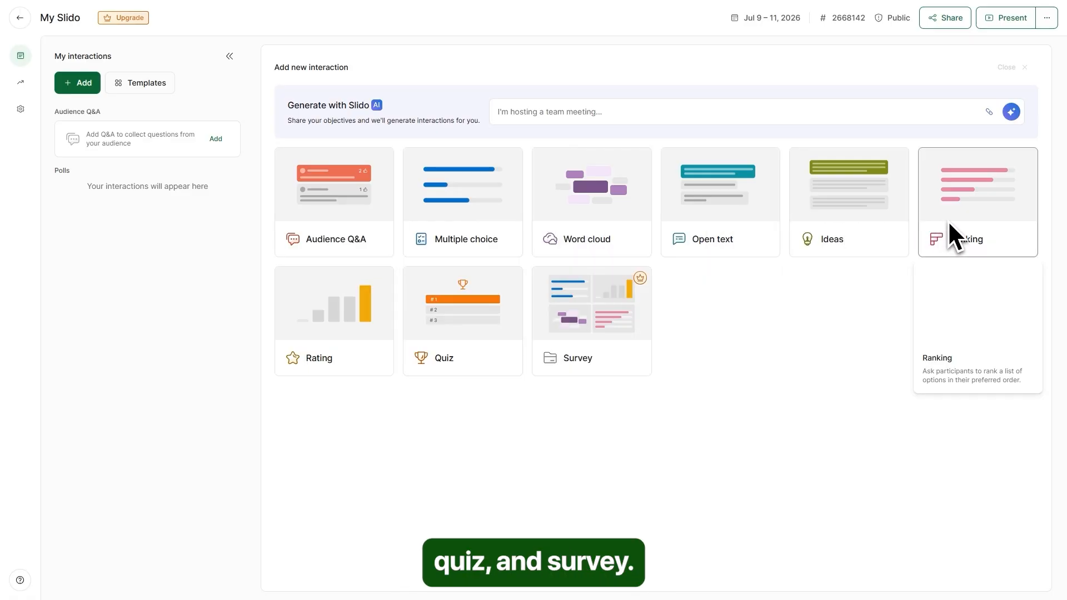
mouse_move(439, 340)
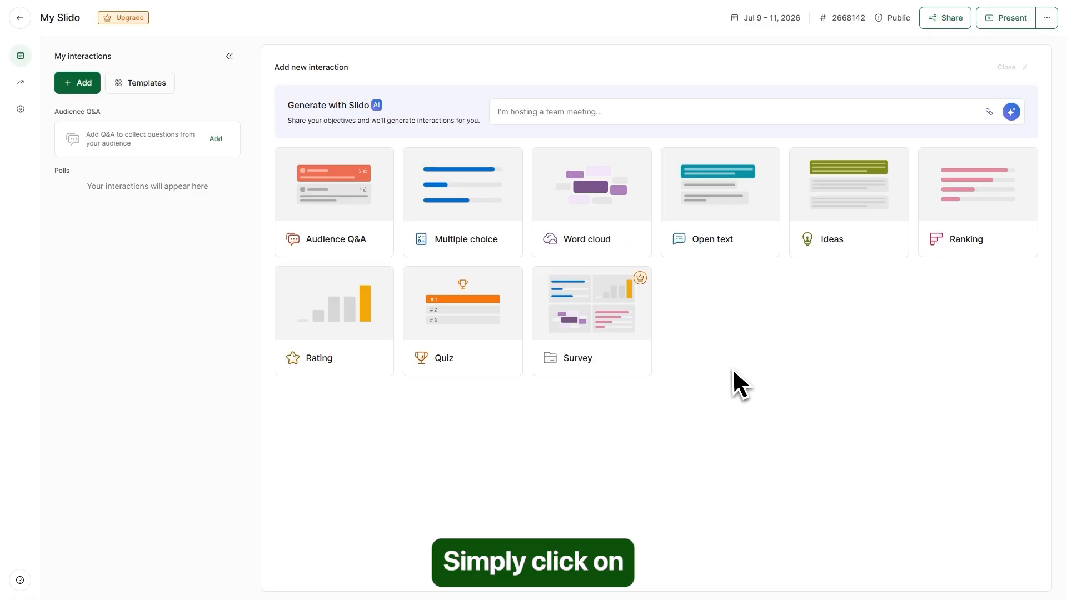
- Add an Audience Q&A, dismiss its settings panel, and open the Q&A question search
left_click(344, 239)
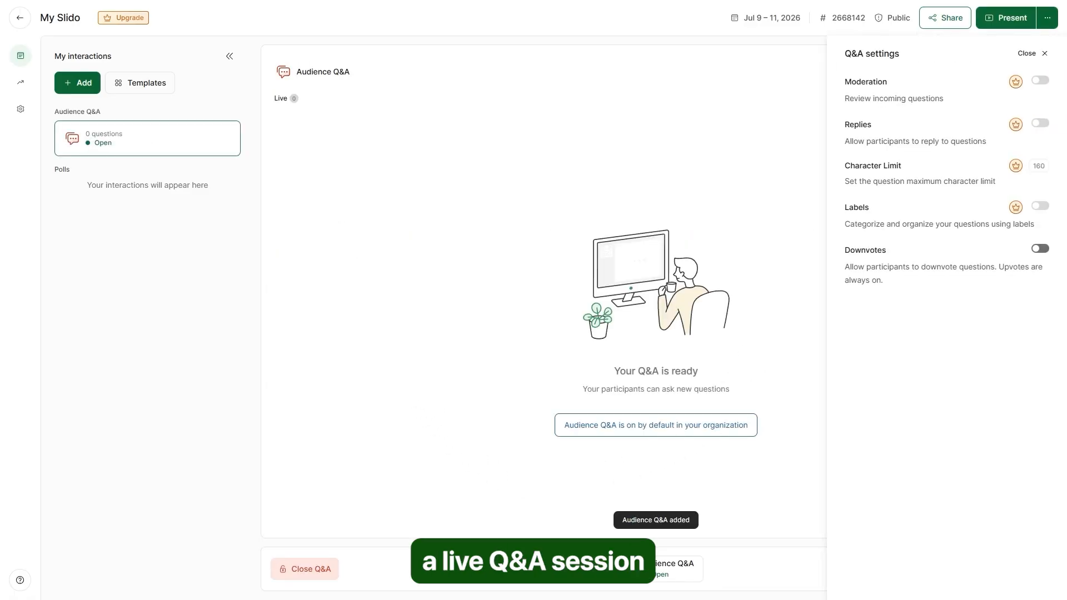
left_click(1043, 54)
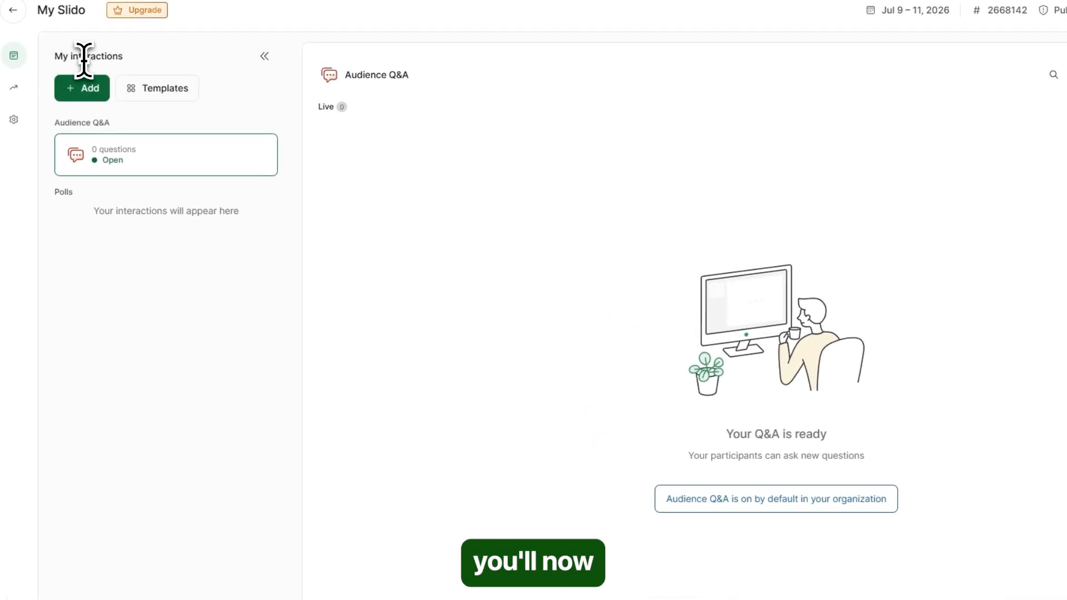
triple_click(84, 58)
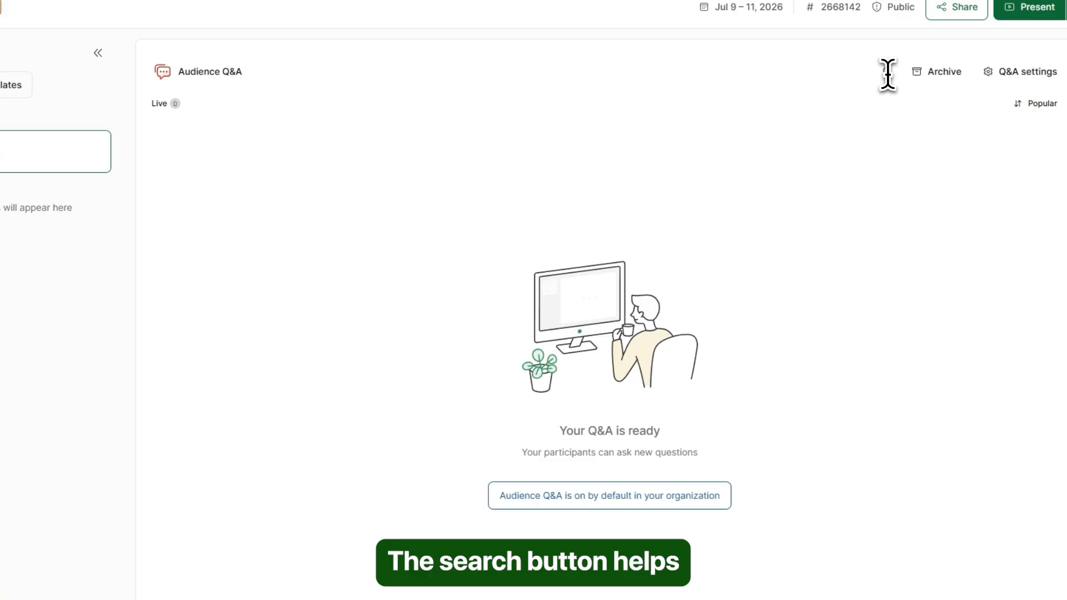
left_click(886, 72)
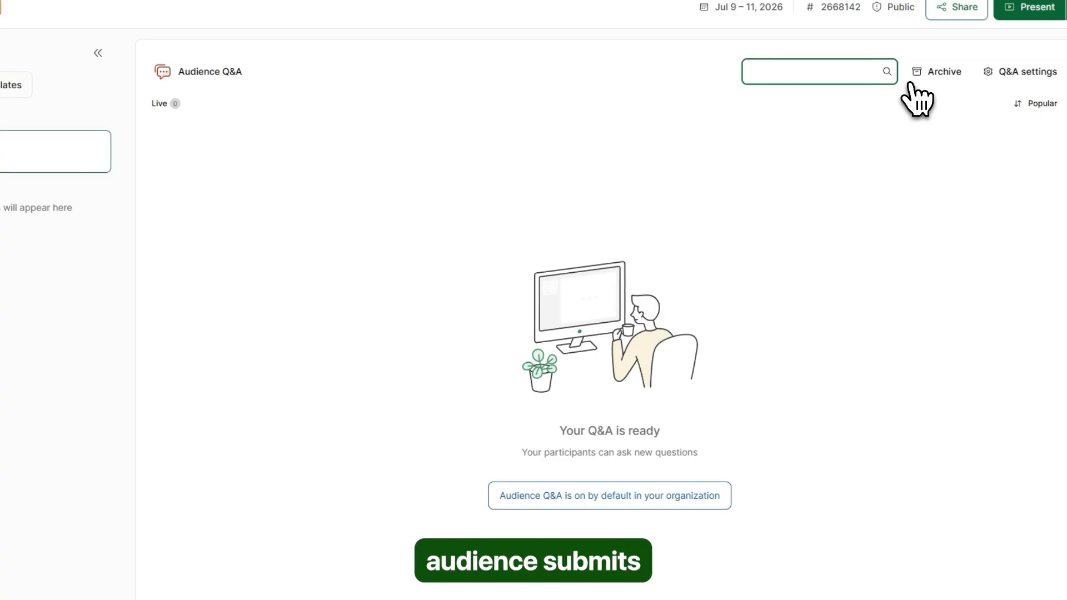
- Check the question archive, then review Moderation, Replies, Character Limit, Labels and Downvotes Q&A settings
left_click(944, 83)
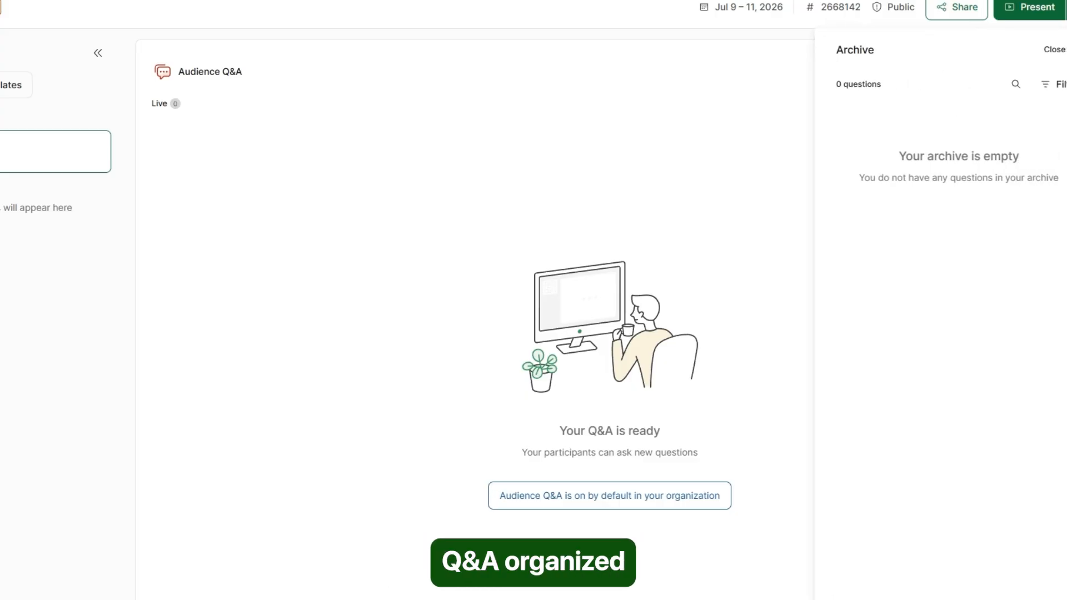
left_click(1057, 54)
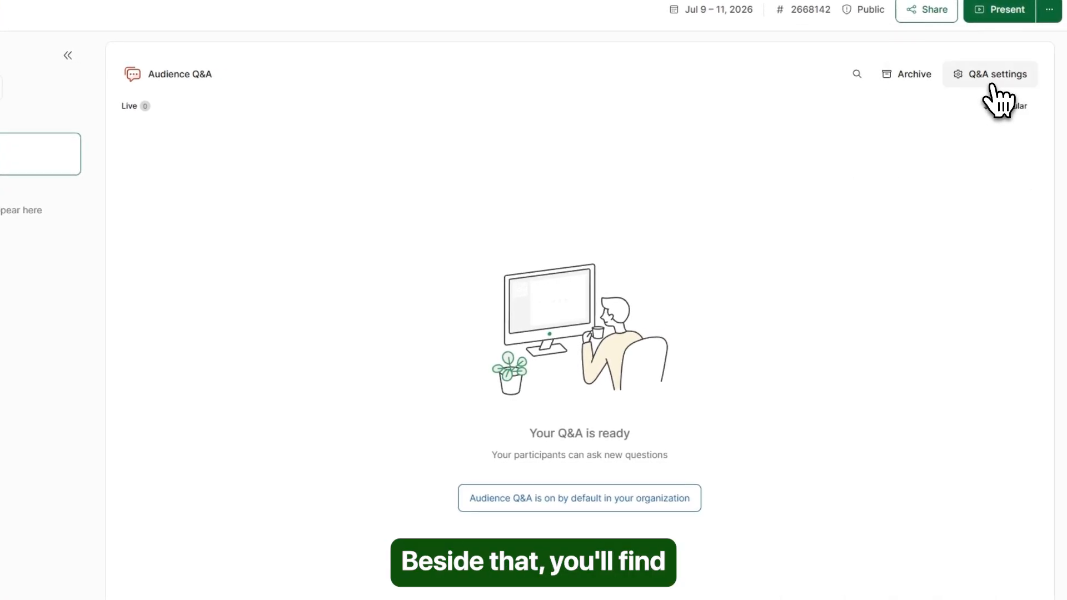
left_click(993, 78)
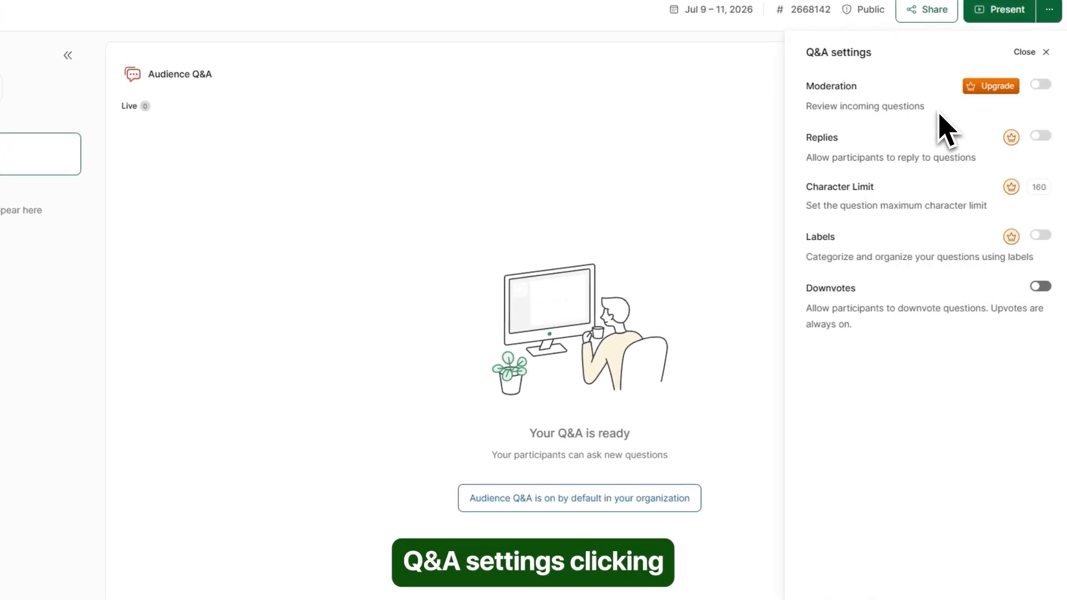
mouse_move(821, 103)
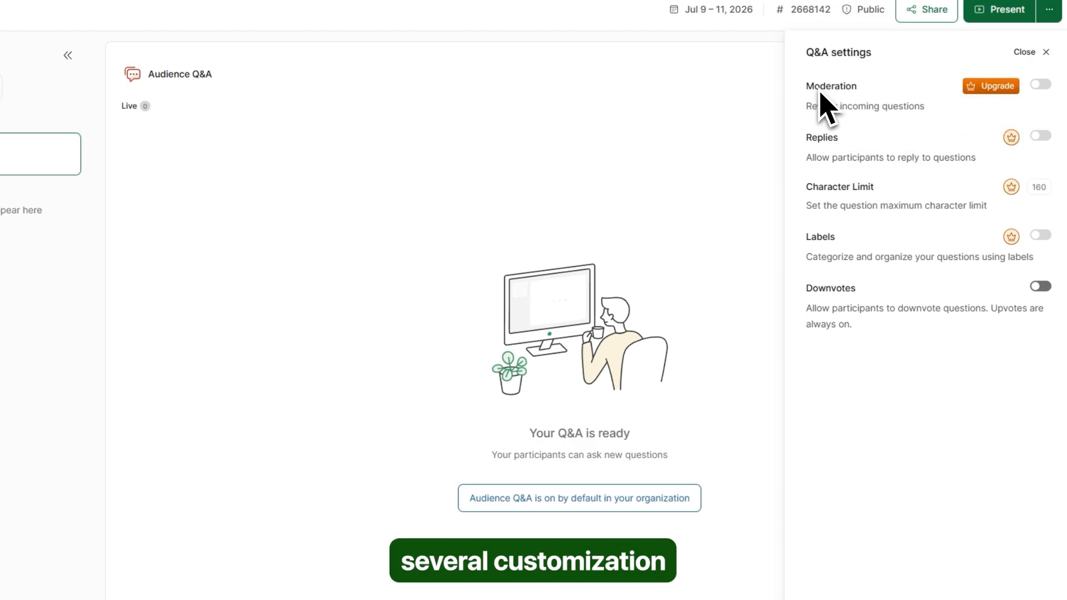
mouse_move(832, 148)
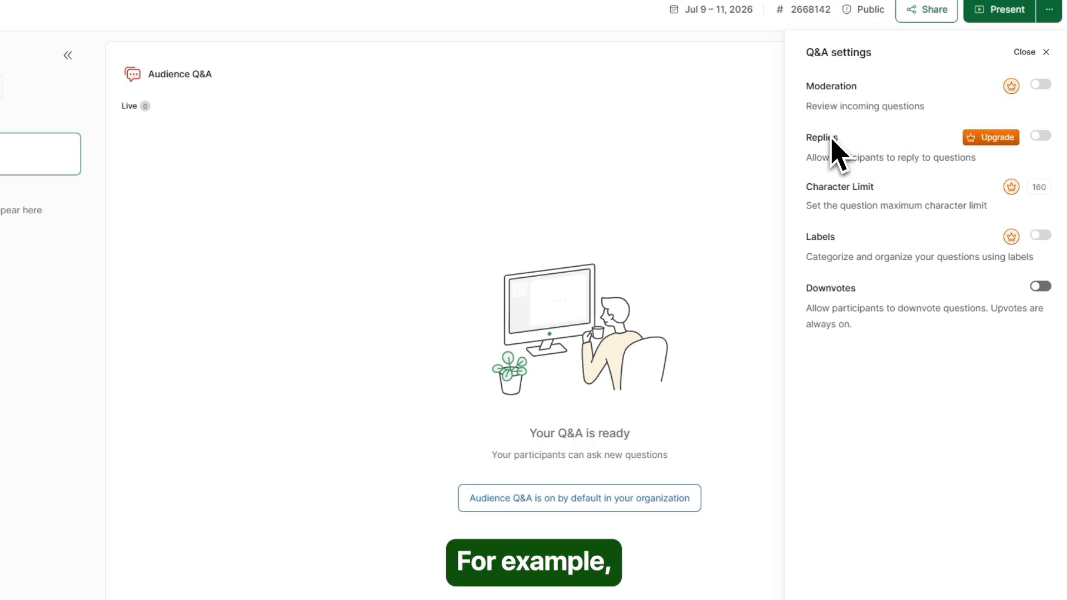
mouse_move(846, 189)
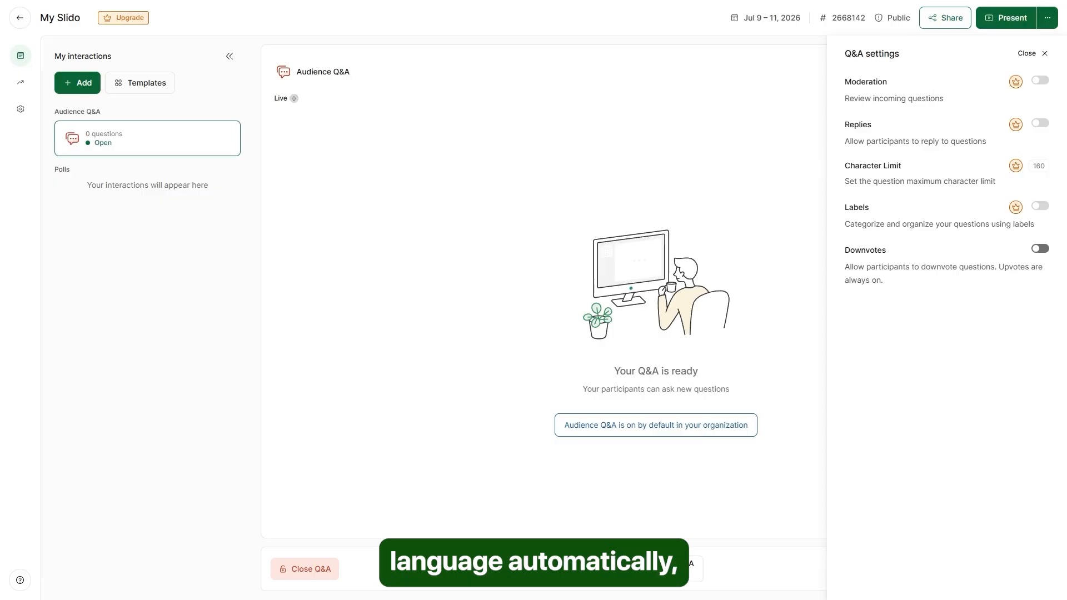
left_click(1044, 53)
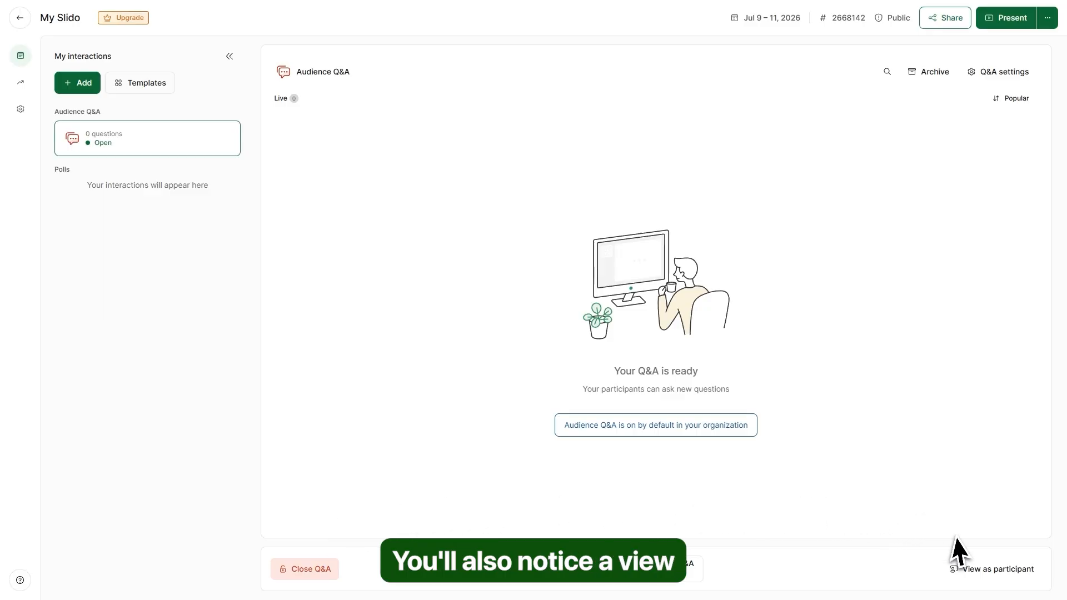
left_click(994, 569)
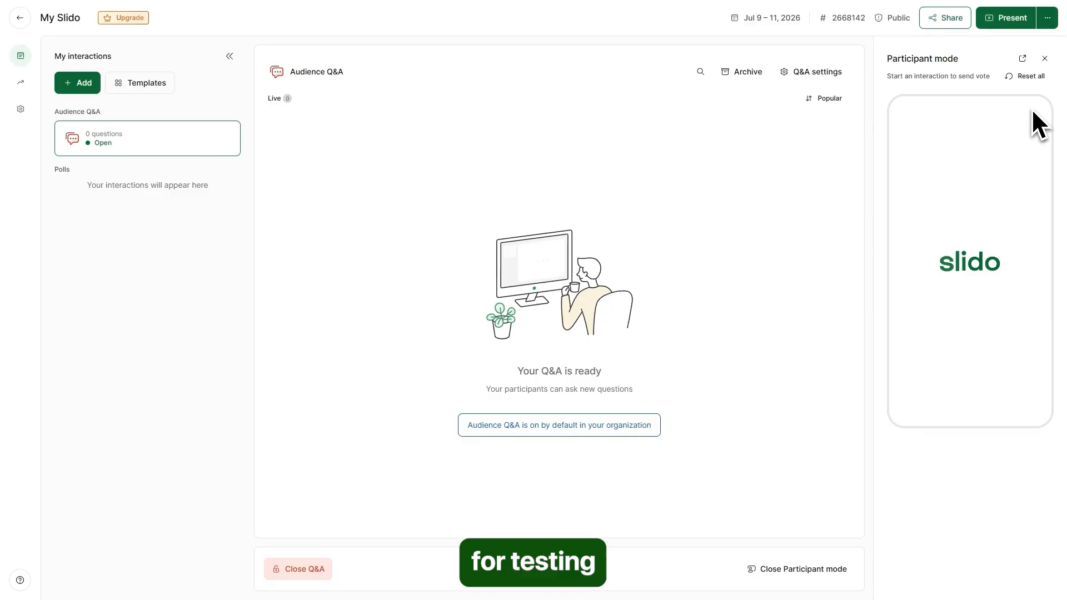
left_click(1045, 58)
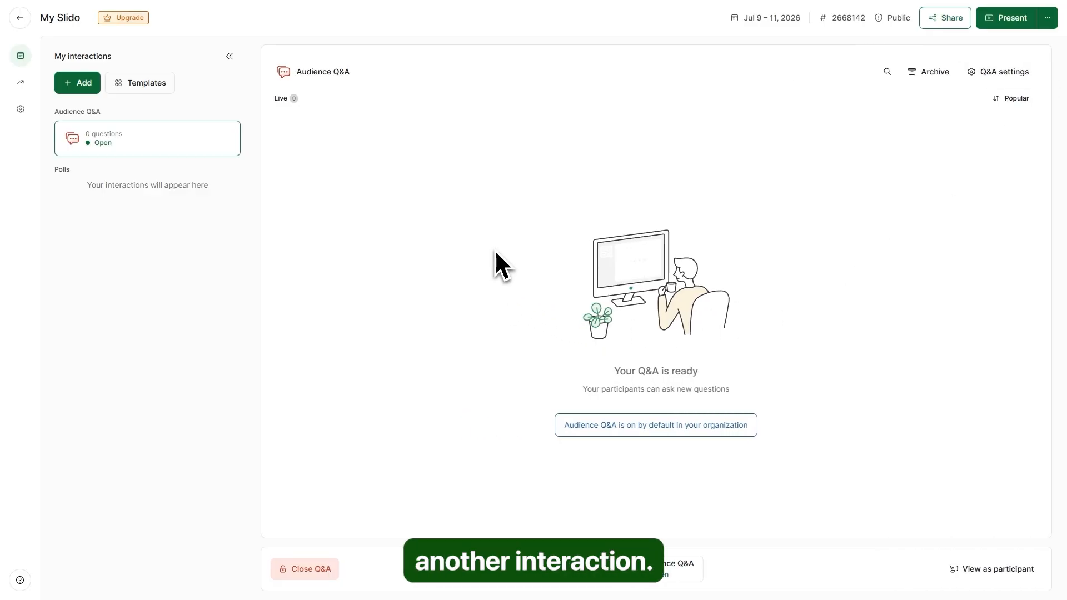
- Create a multiple-choice poll 'Which programming language do you use the most' with AI-generated extra options
left_click(79, 83)
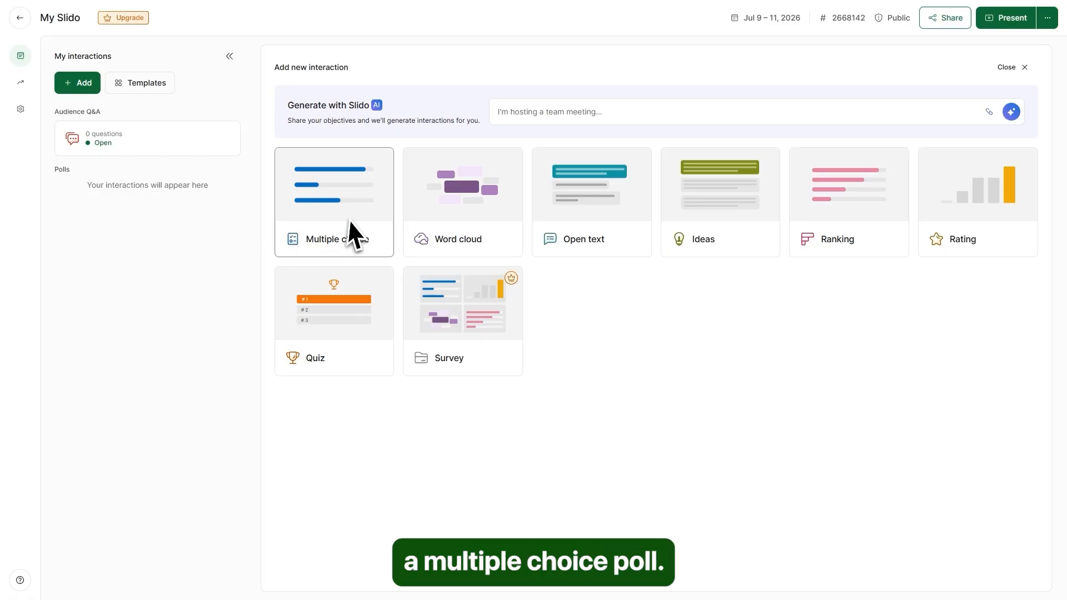
left_click(340, 211)
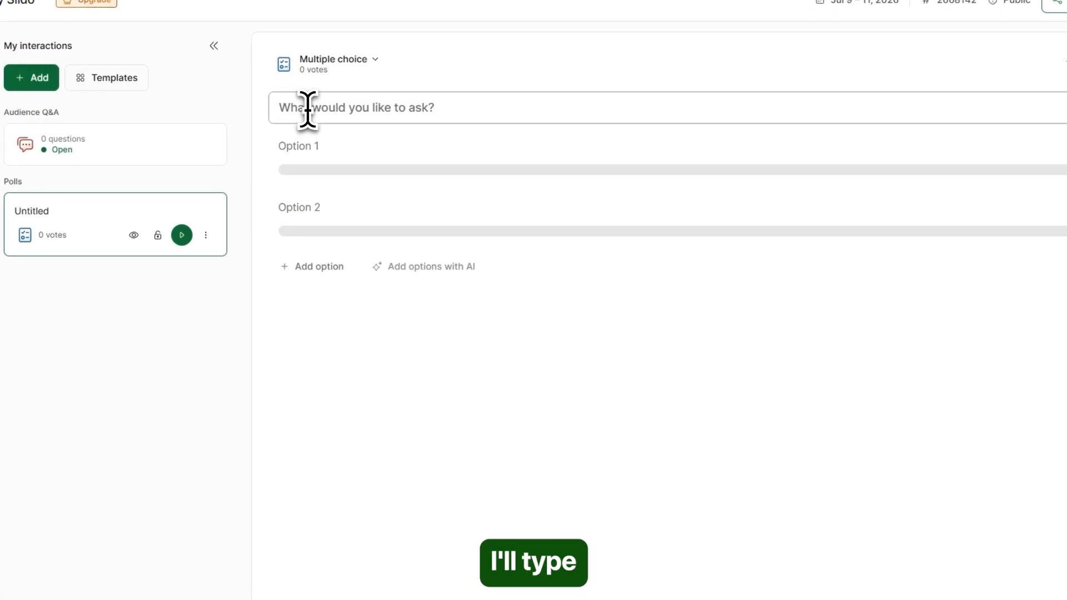
type("Which programming language do you use the most")
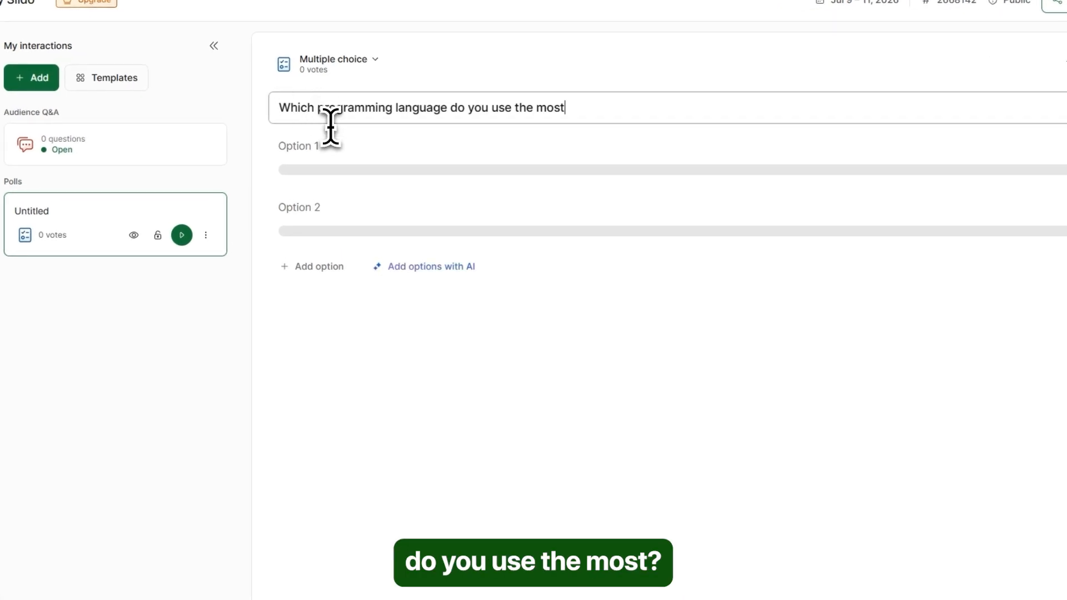
left_click(311, 167)
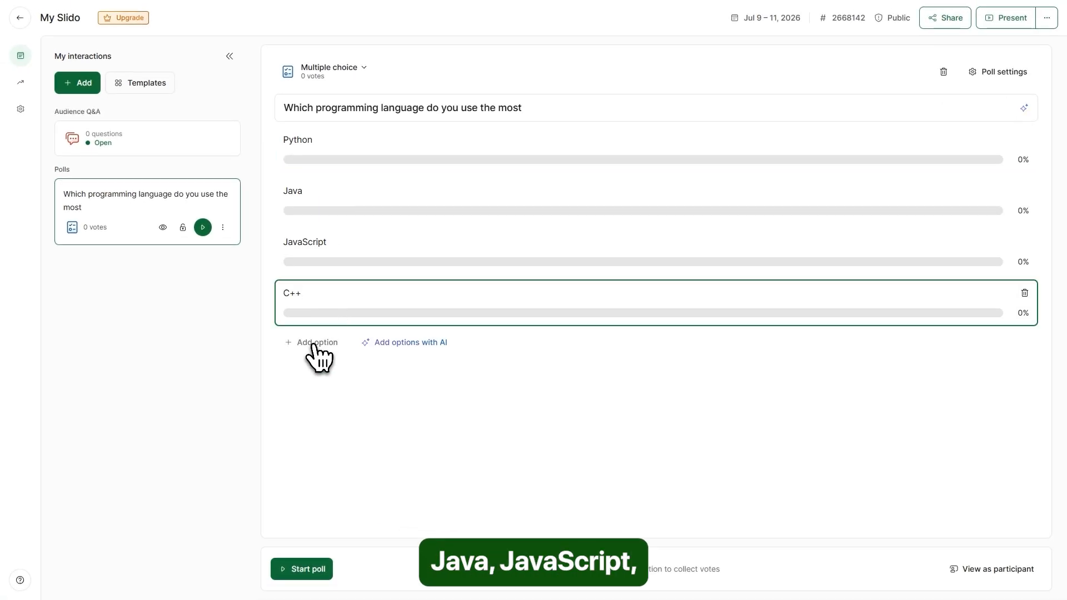
left_click(293, 364)
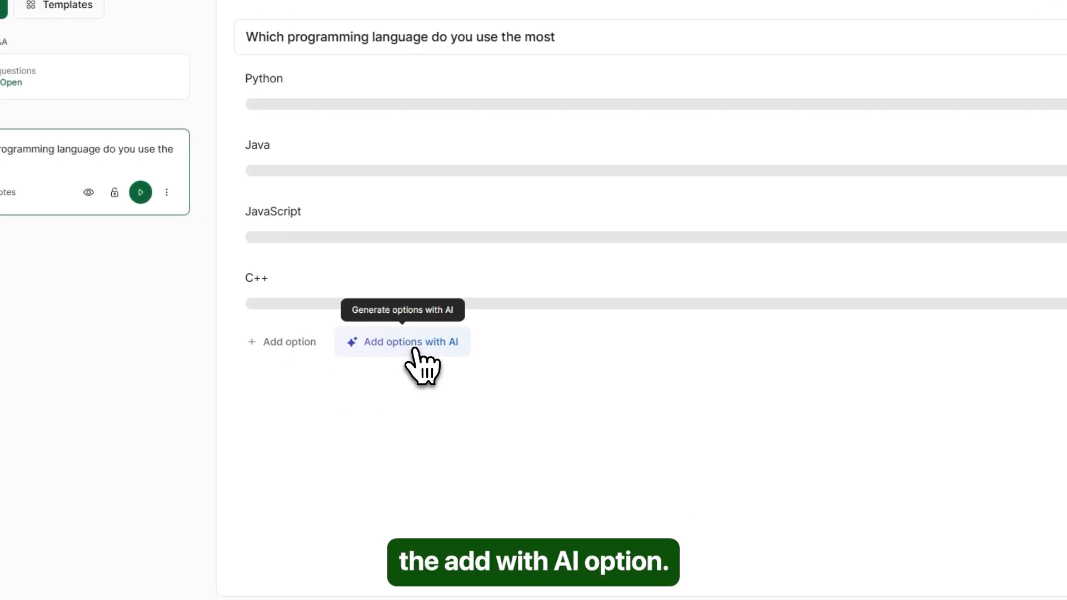
left_click(414, 343)
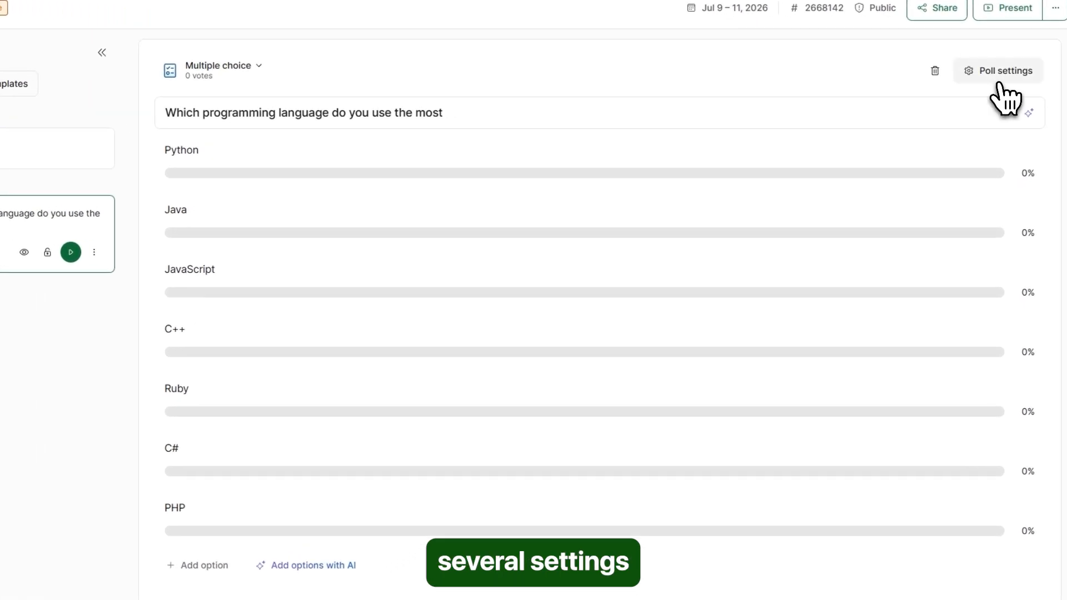
- Enable Mark correct answer with single choice in the poll settings, then start the poll
left_click(997, 78)
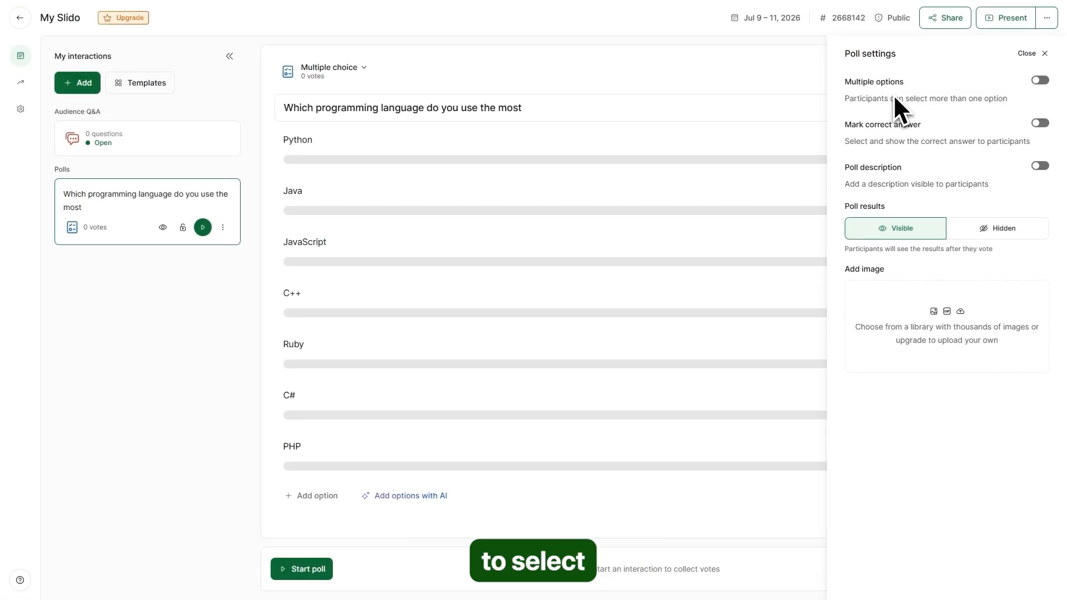
left_click(1040, 80)
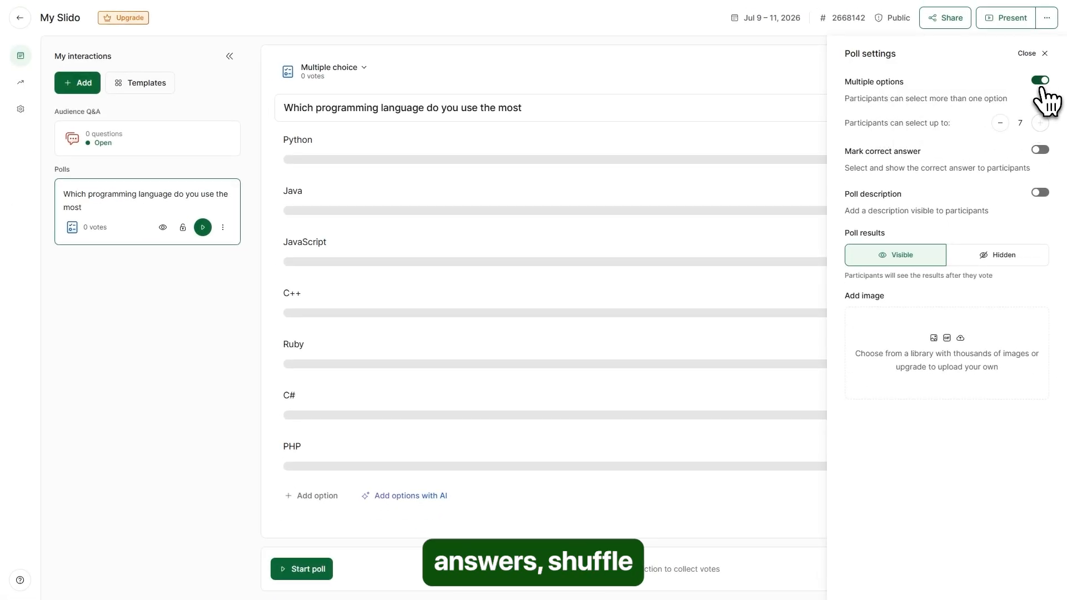
left_click(1041, 82)
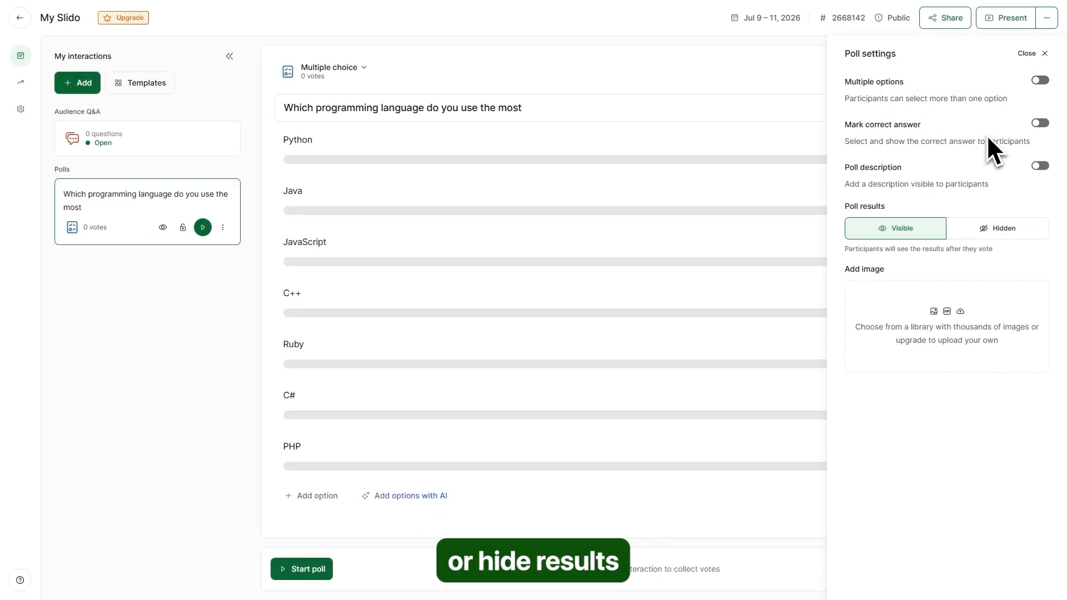
left_click(1036, 124)
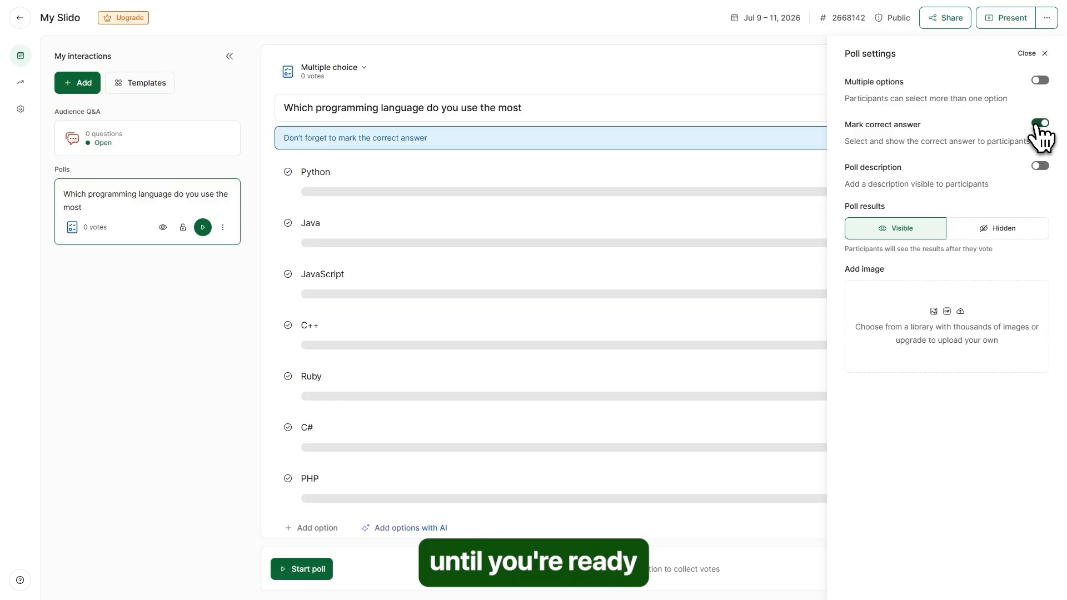
left_click(287, 174)
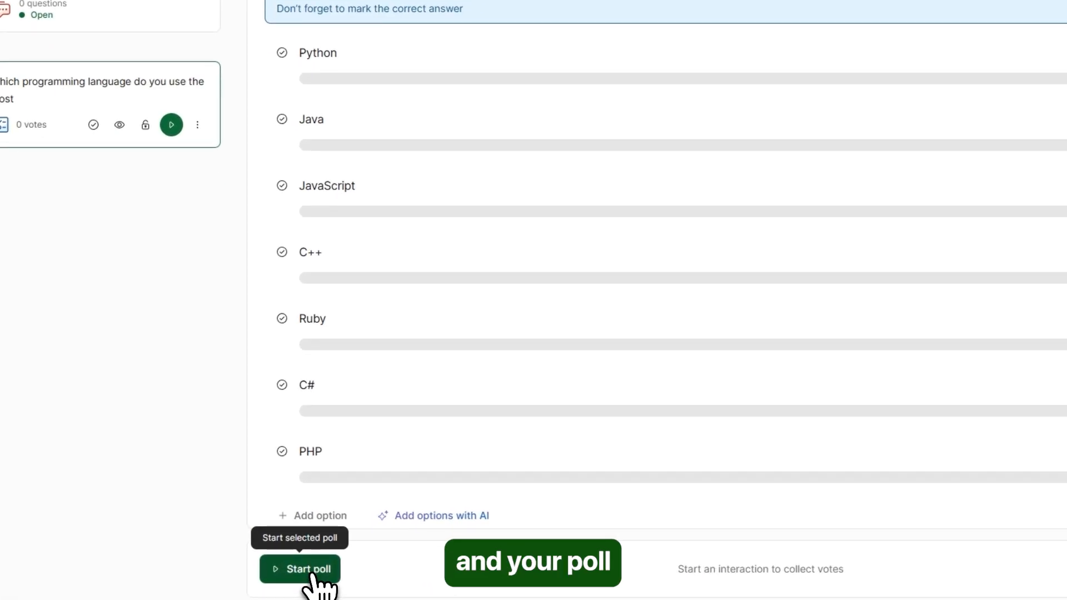
left_click(310, 575)
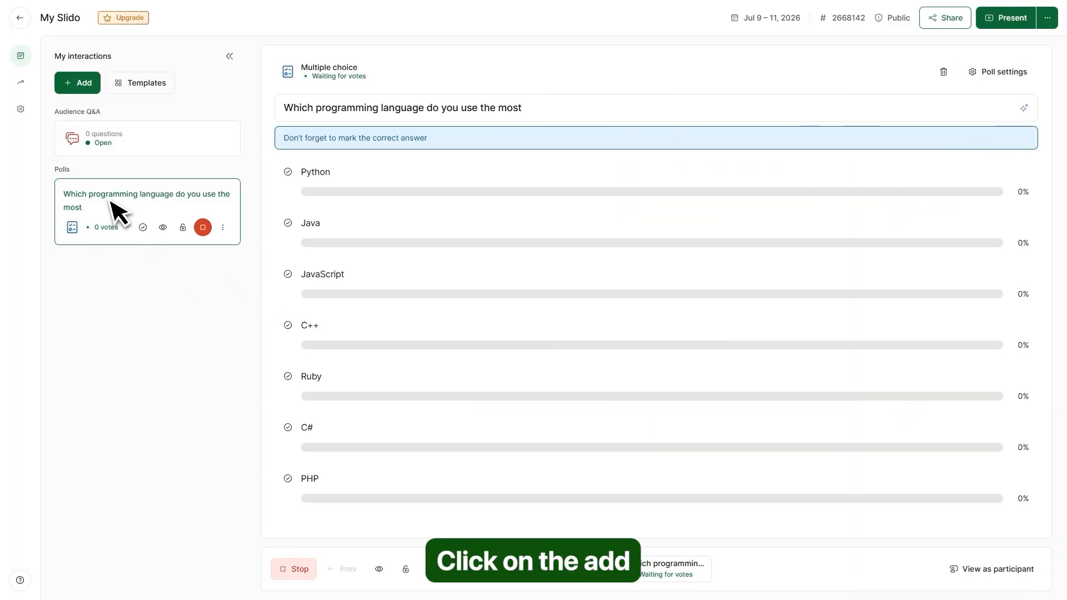
- Add a word cloud poll asking 'Describe your favorite programming language in one word.'
left_click(80, 83)
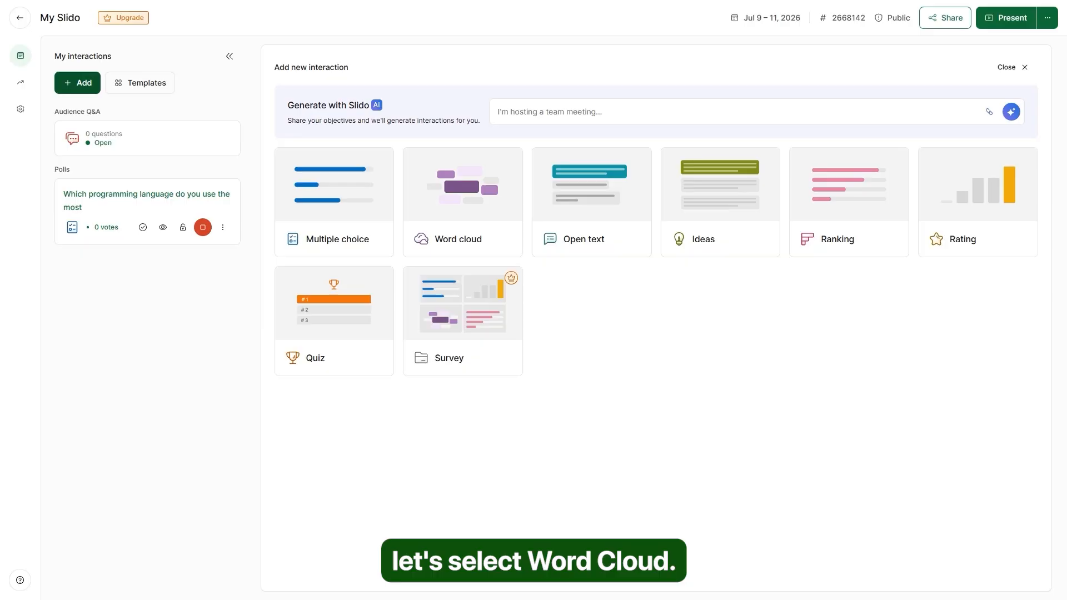
left_click(463, 213)
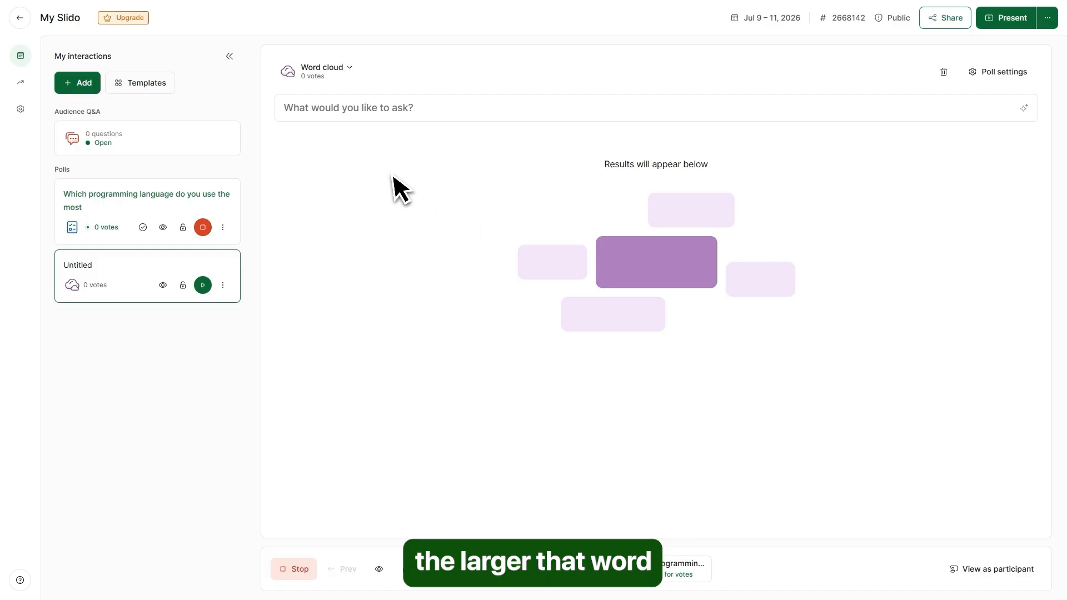
left_click(312, 109)
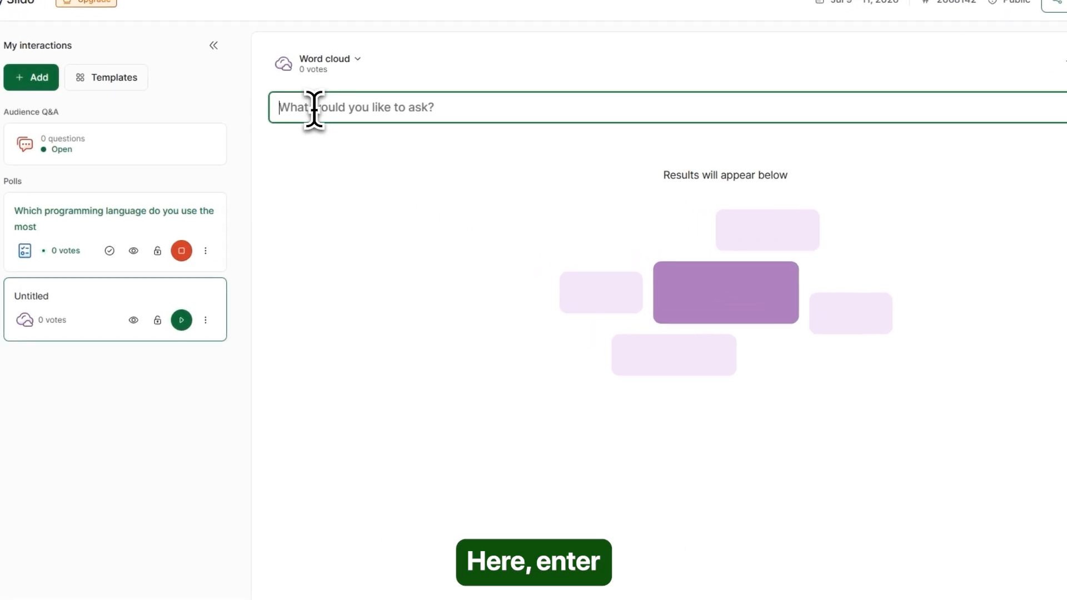
type("Describe your favorite programming language in one word.")
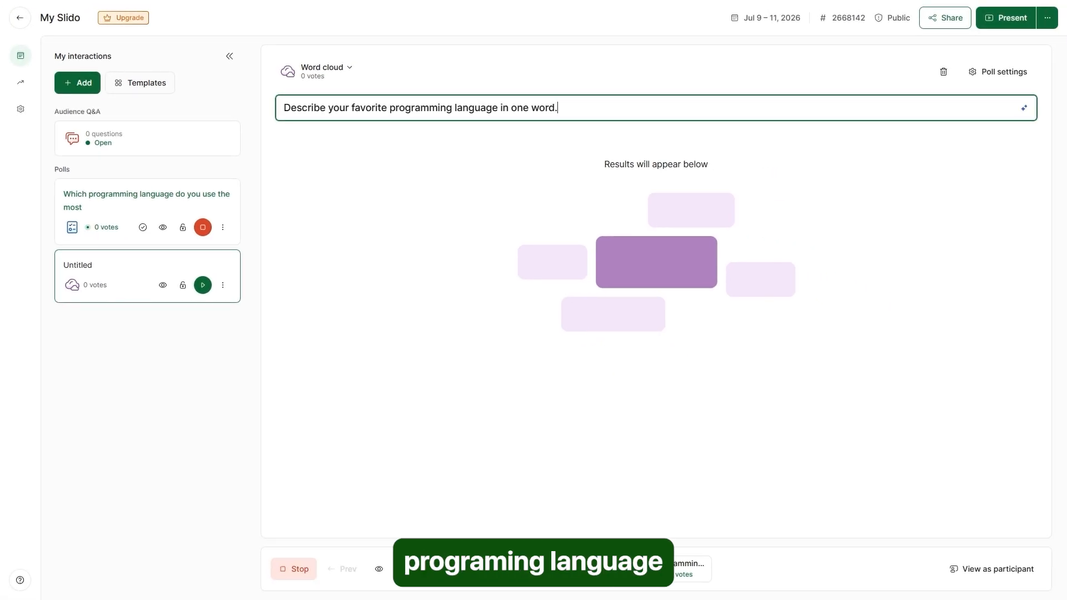
left_click(696, 208)
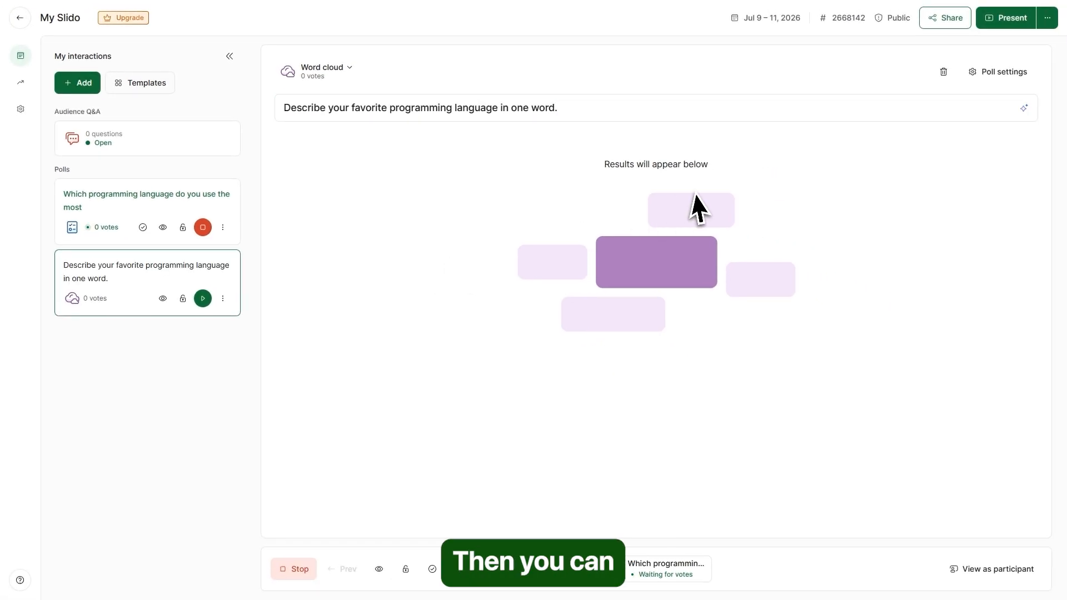
- Review the word cloud settings, with multiple answers and profanity filter on
left_click(995, 74)
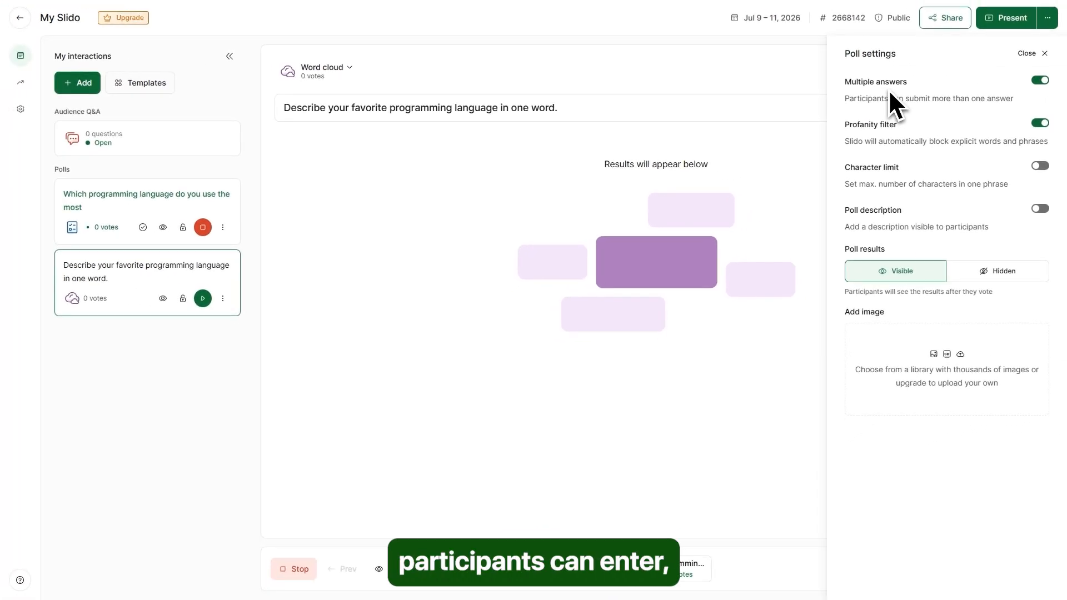
left_click_drag(843, 123, 916, 134)
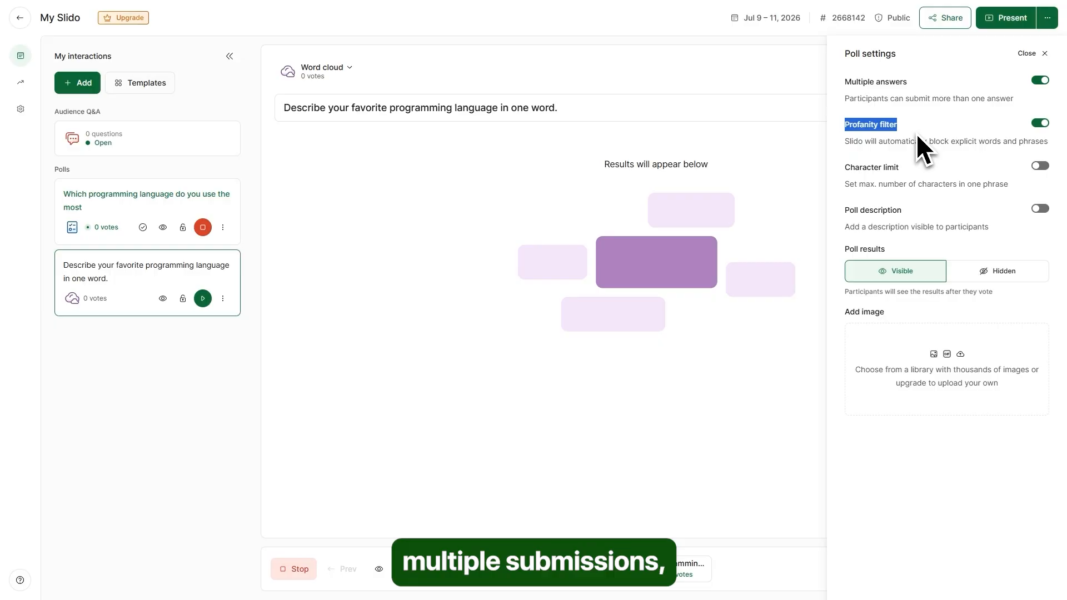
left_click(918, 132)
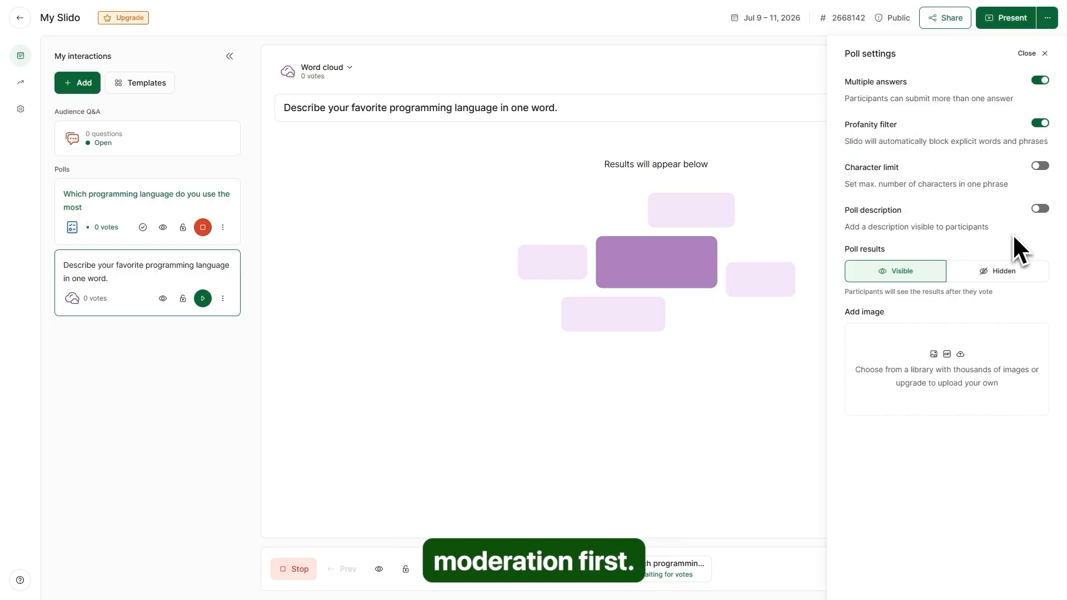
left_click(1042, 53)
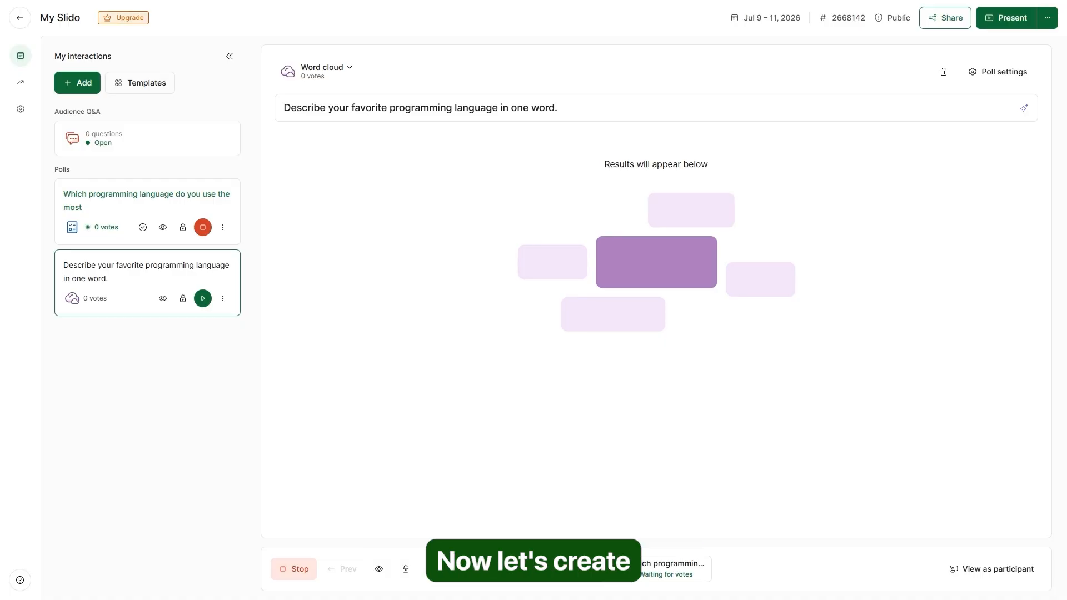
- Add an open text poll asking 'What feature would you like us to improve?'
left_click(78, 87)
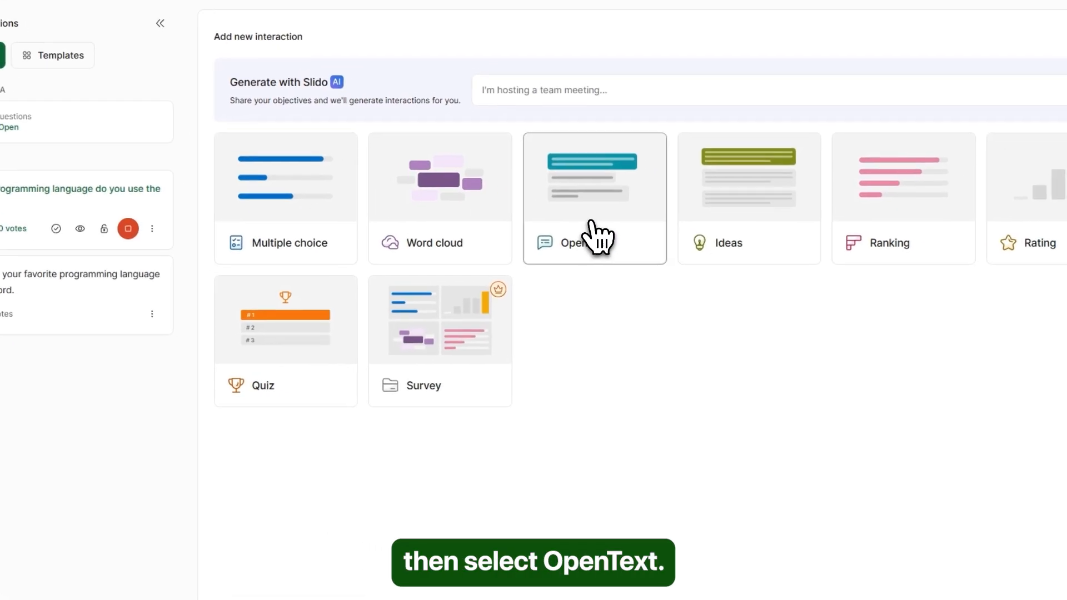
left_click(599, 229)
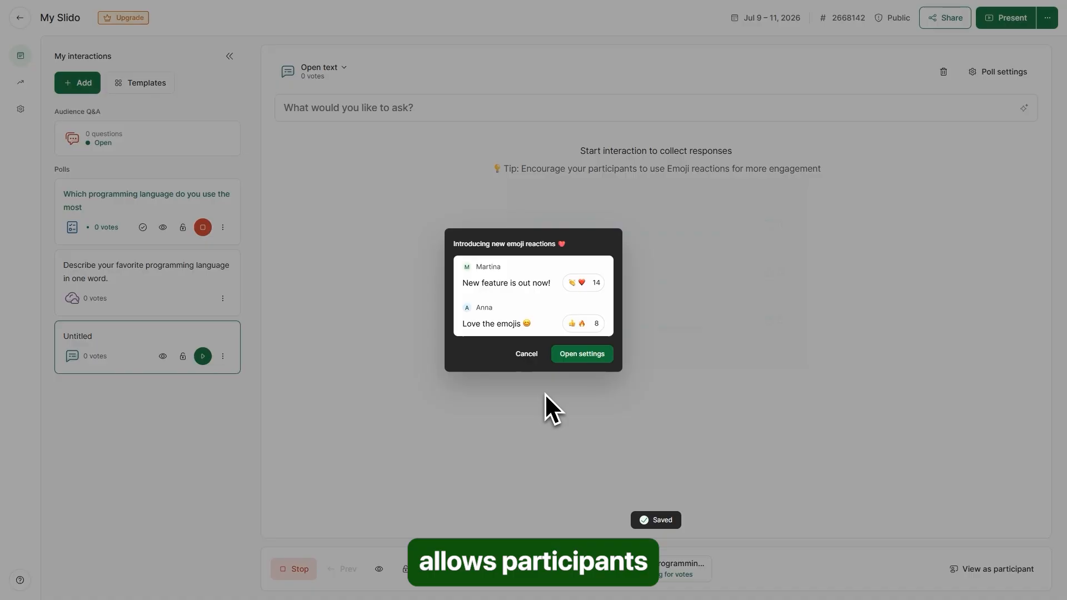
left_click(528, 354)
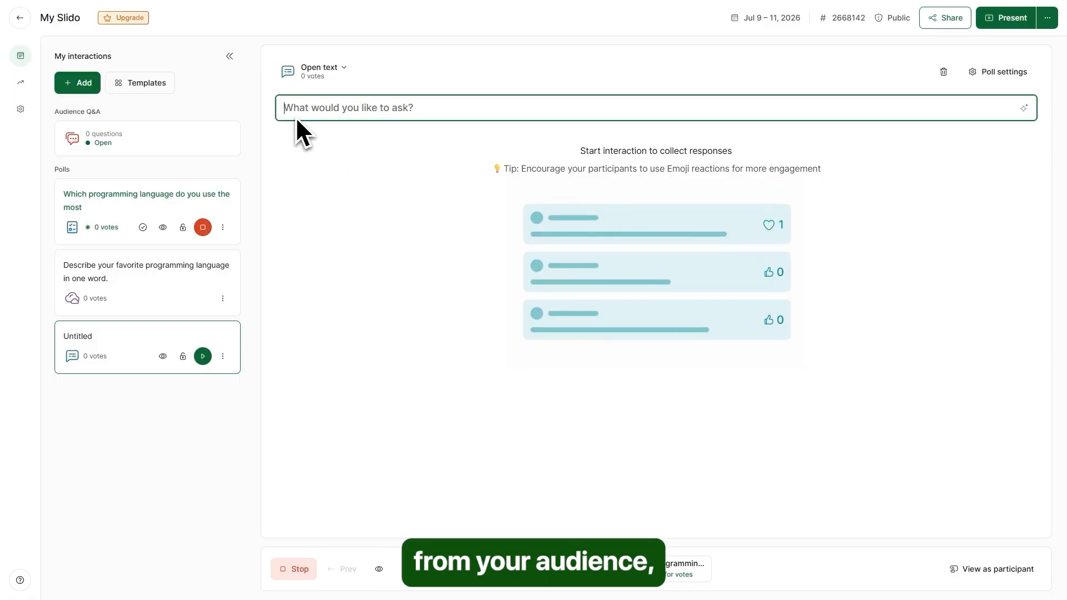
type("What feature would you like us to improve?")
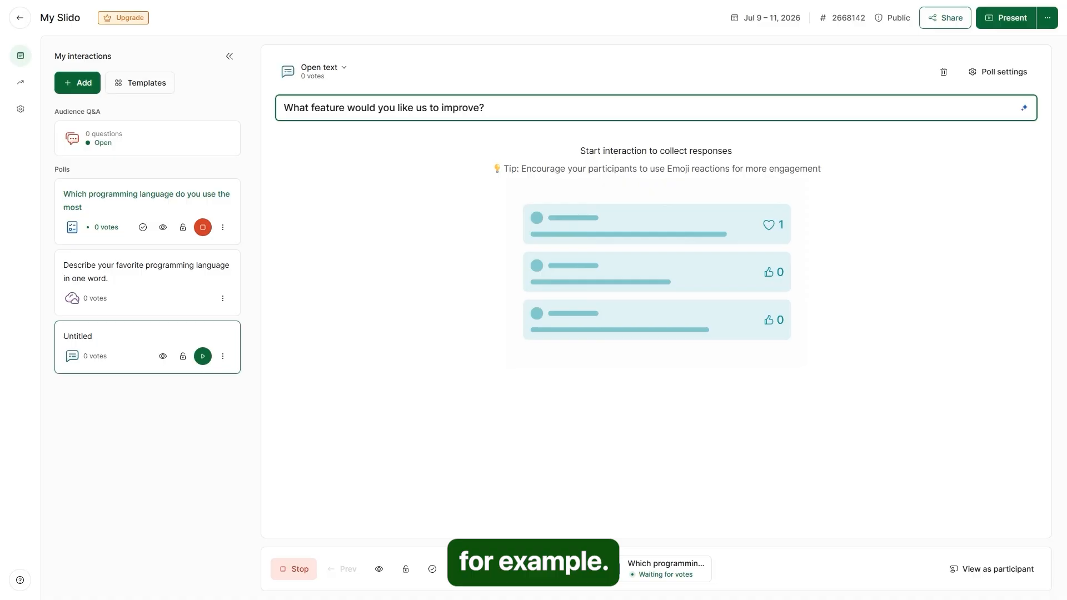
left_click(328, 143)
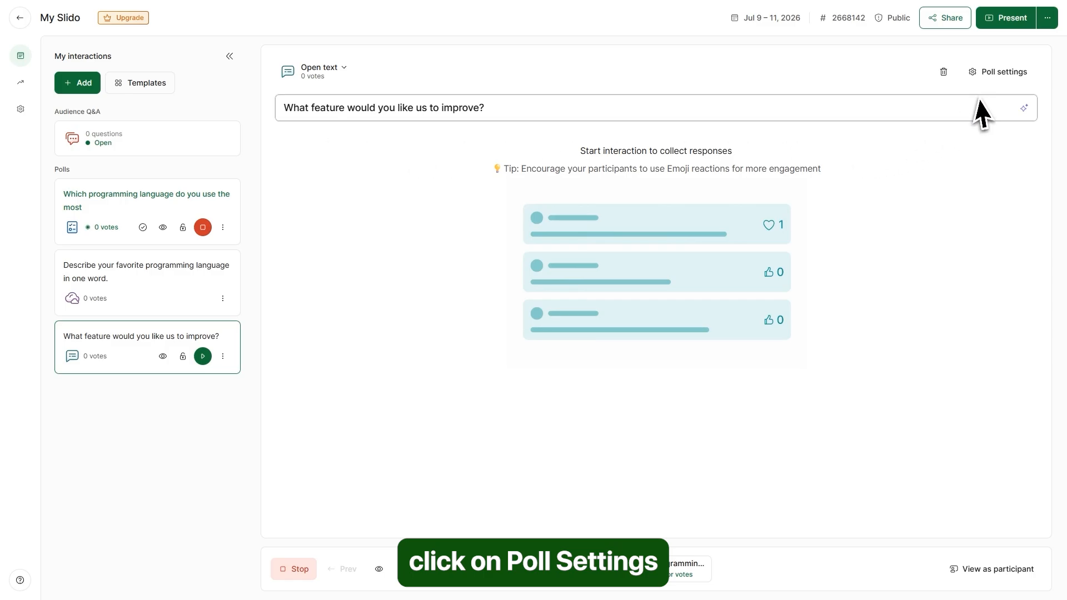
- Turn on Show respondent names in the open text poll's settings
left_click(999, 72)
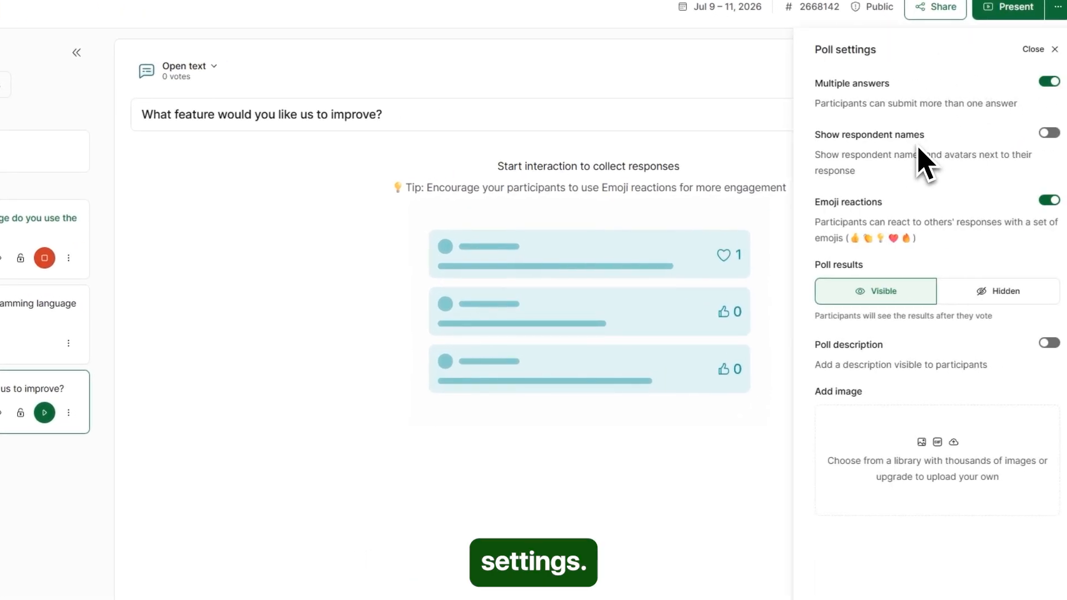
left_click(1049, 133)
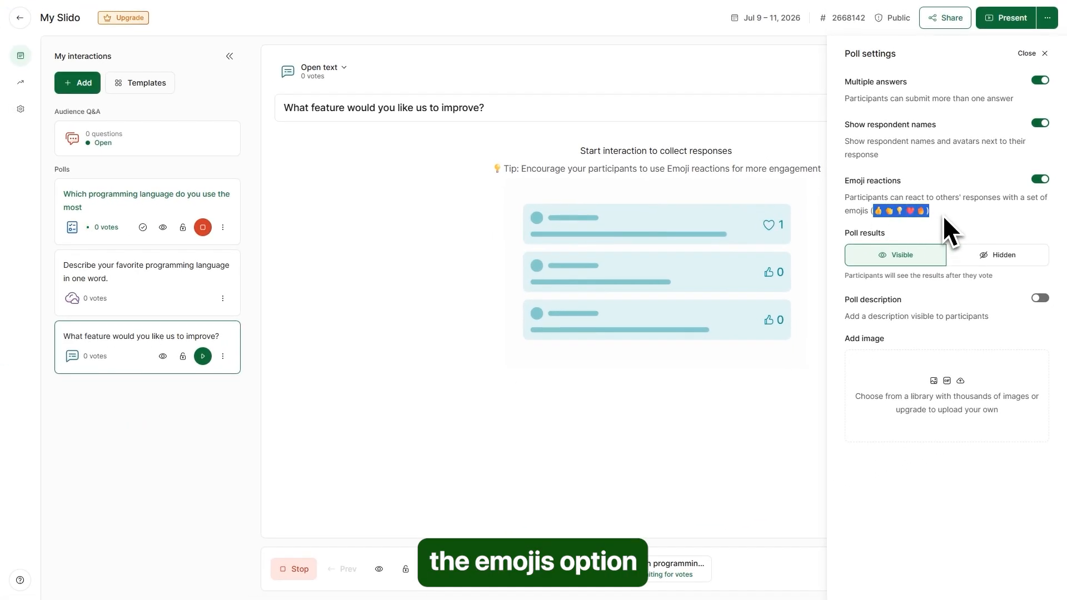
left_click(950, 212)
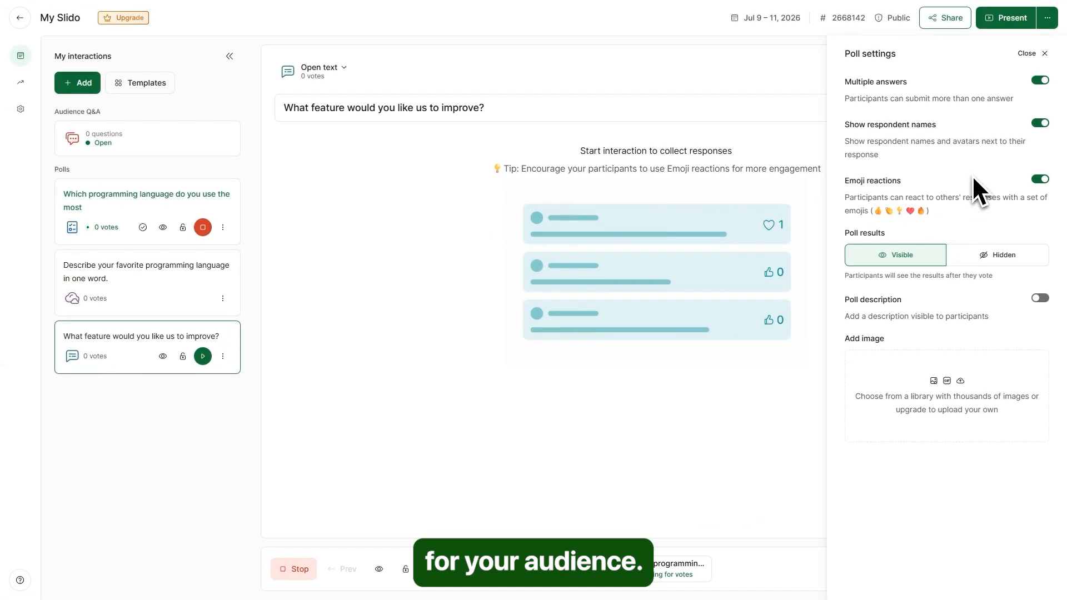
left_click(1048, 55)
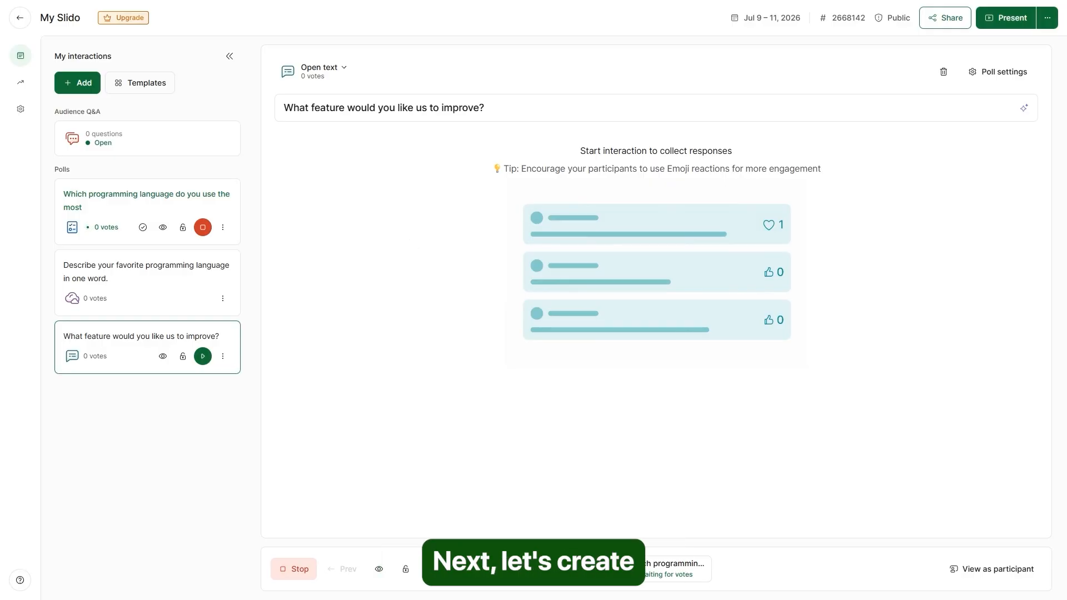
- Add an Ideas poll asking 'Suggest ideas for improving customer support.'
left_click(79, 86)
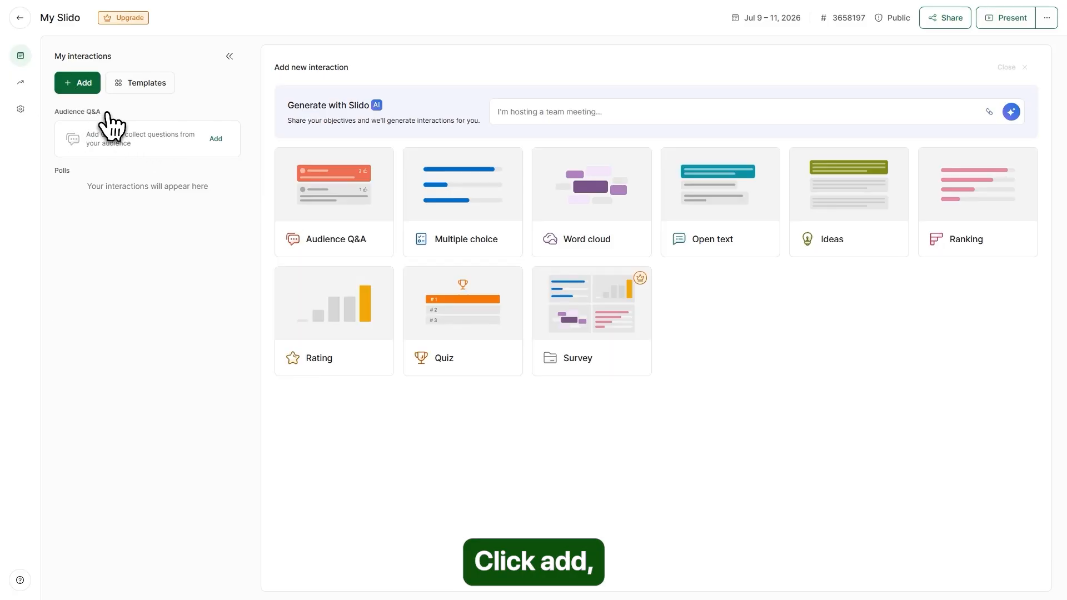
left_click(844, 220)
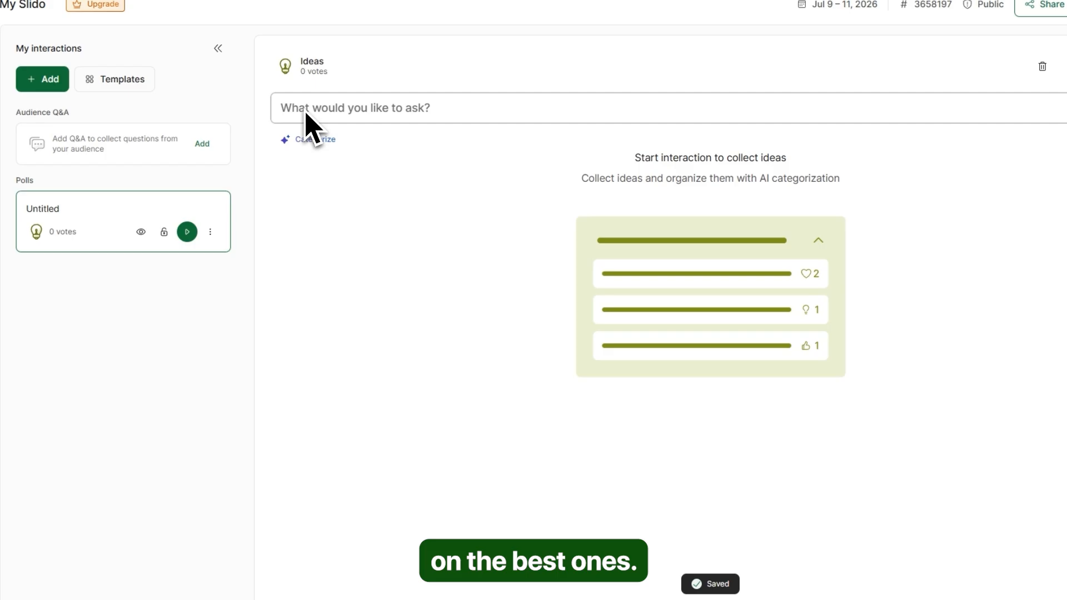
left_click(306, 114)
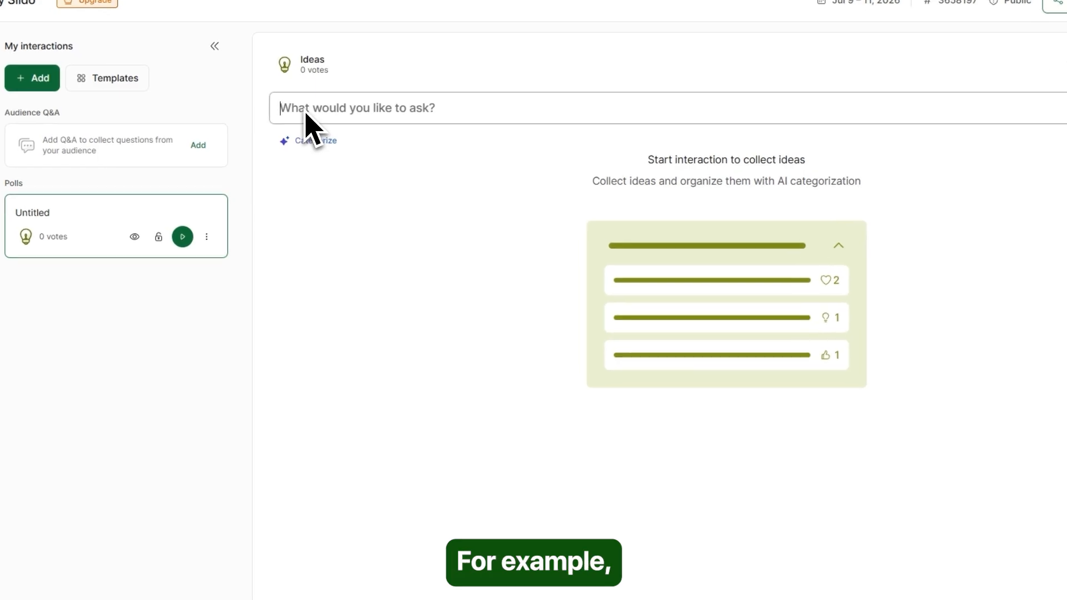
type("Suggest ideas for improving customer support.")
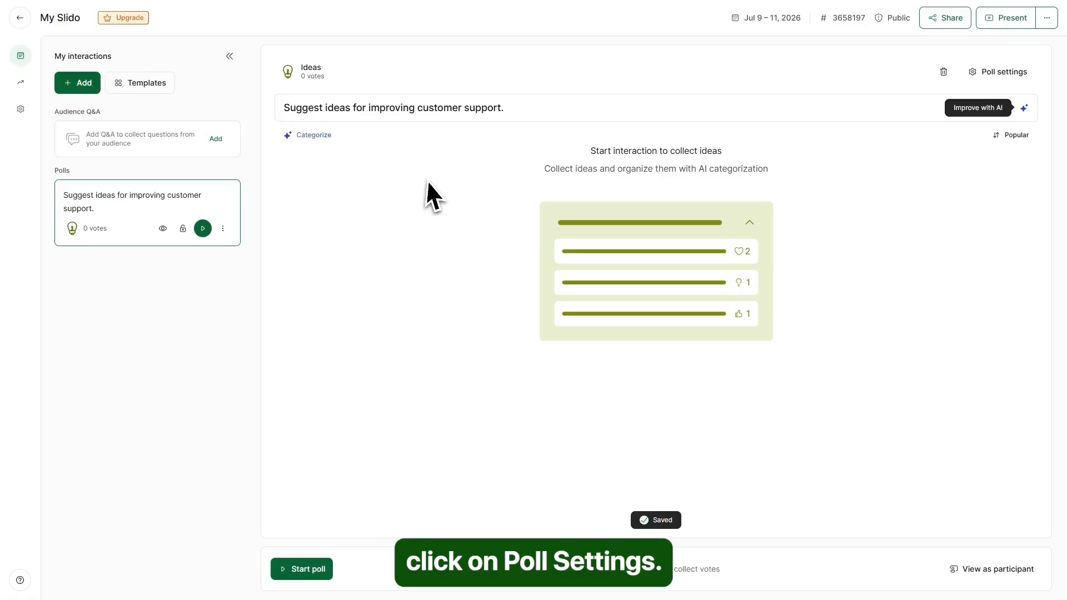
- Switch the Ideas poll's results to Hidden and back to Visible in its settings
left_click(998, 71)
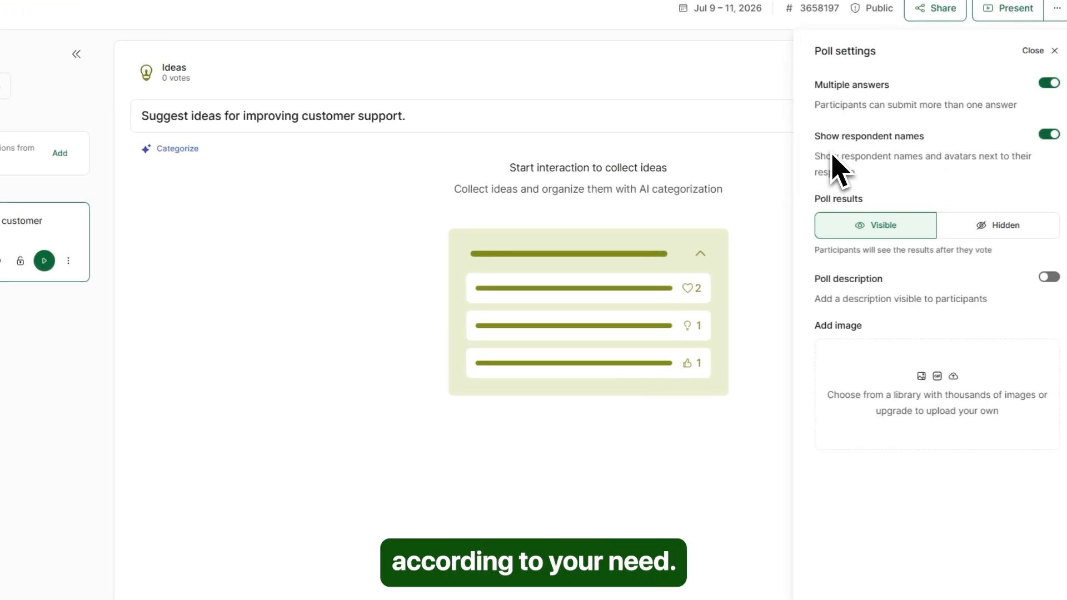
left_click(967, 225)
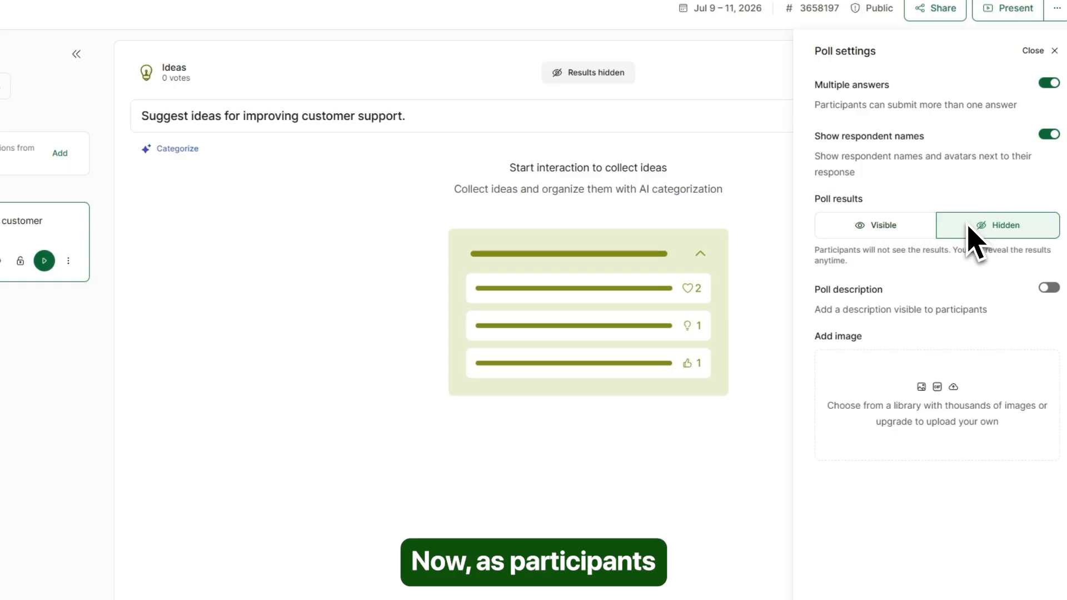
left_click(904, 210)
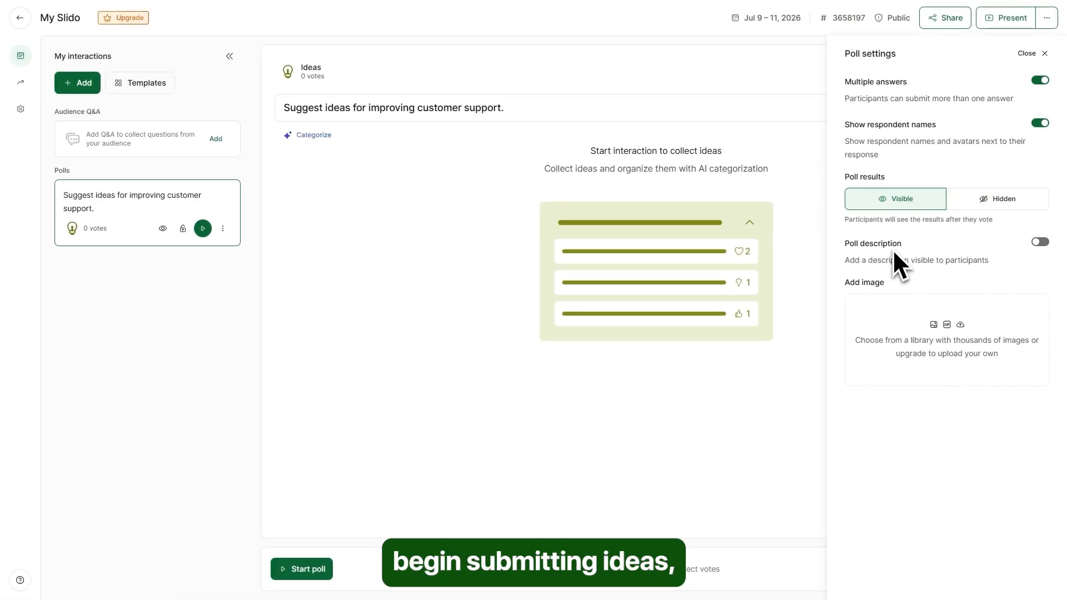
left_click(1043, 53)
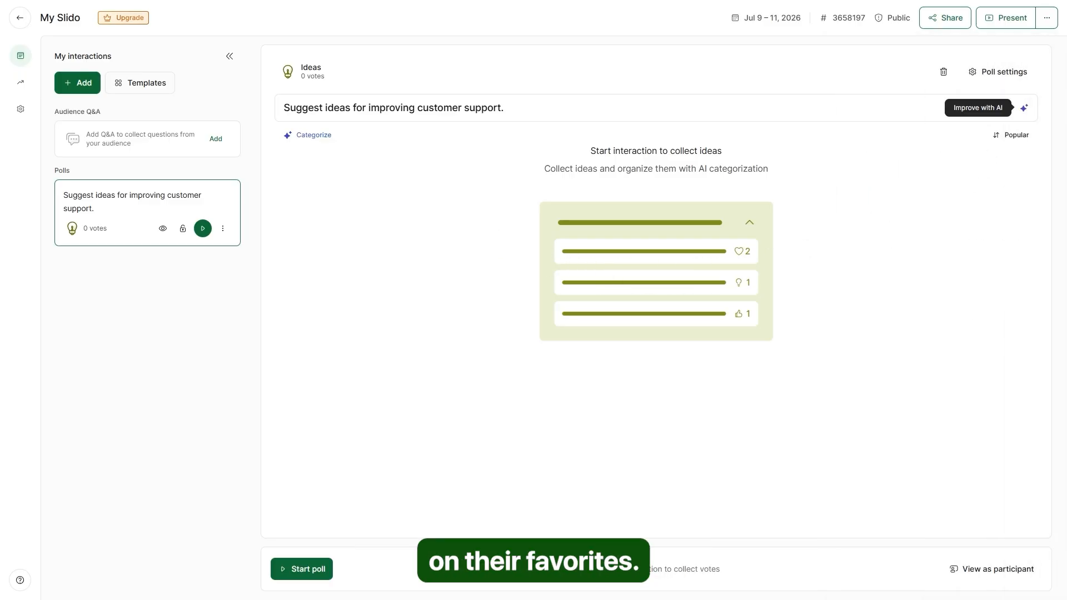
left_click(88, 89)
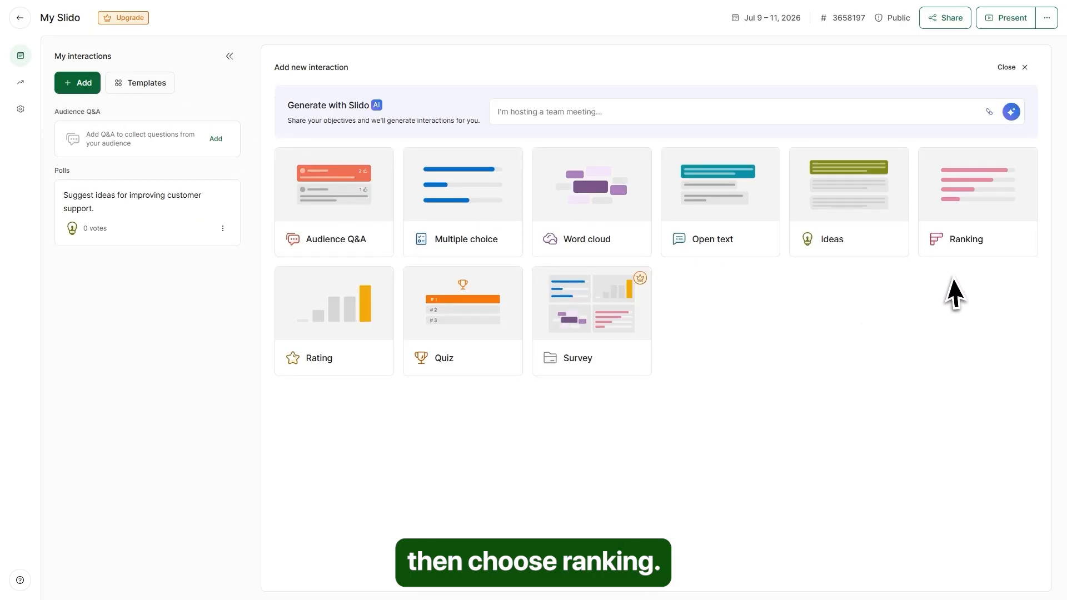
- Create a Ranking poll 'Rank these programming languages based on your preference.' with Python, Java, JavaScript, C++
left_click(972, 237)
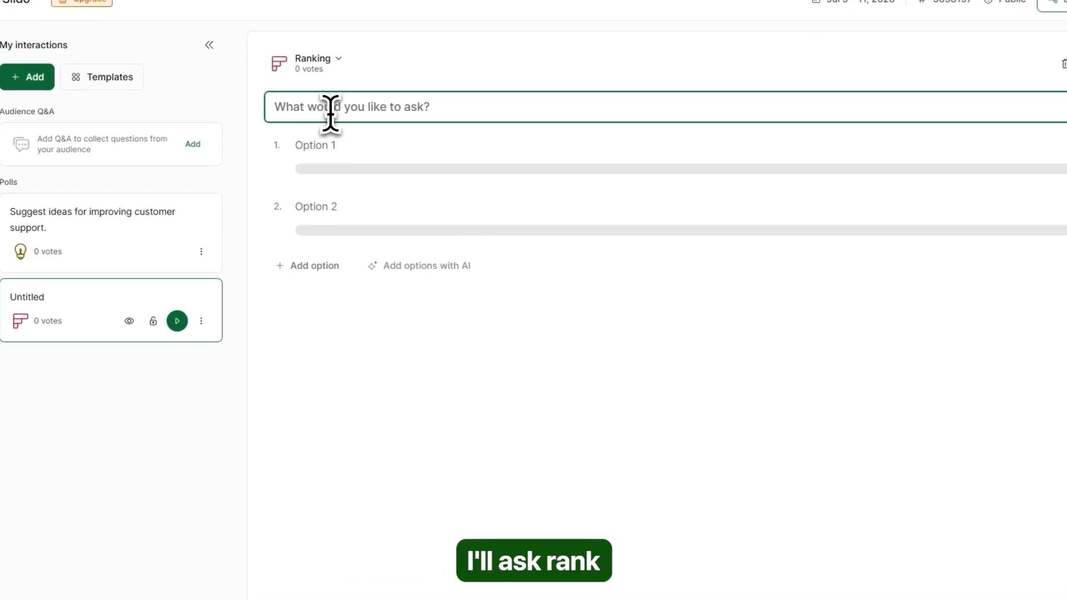
type("Rank these programming languages based on your preference")
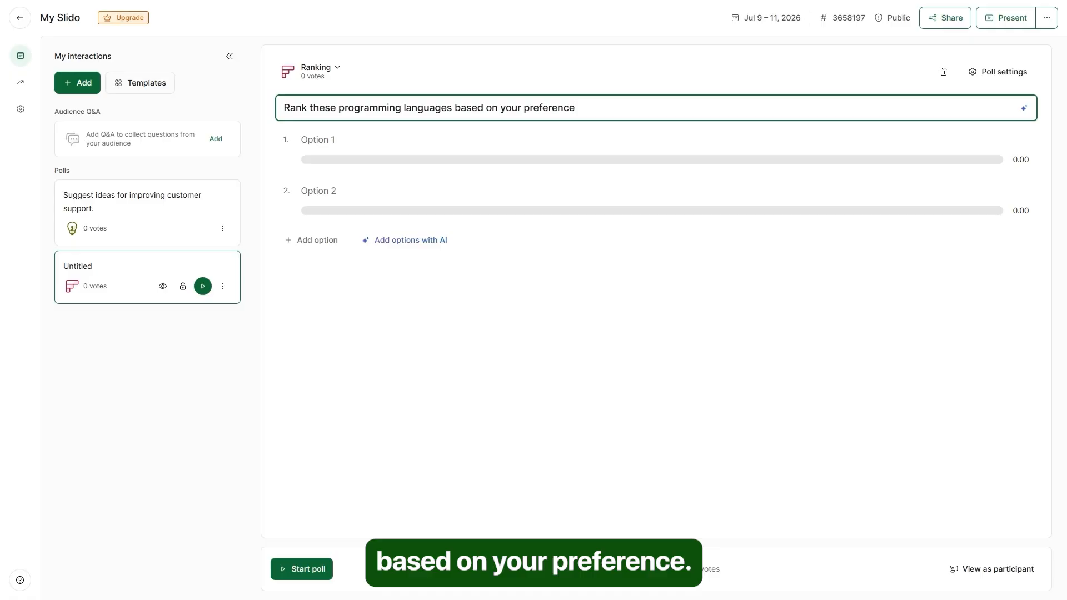
left_click(324, 142)
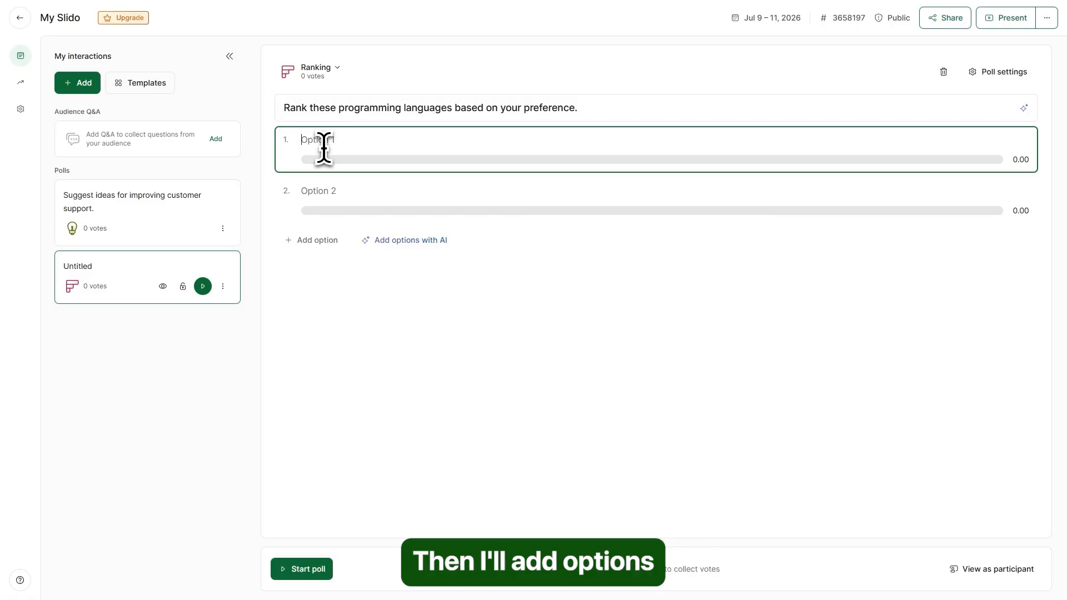
type("Python Java JavaScript C++")
left_click(538, 374)
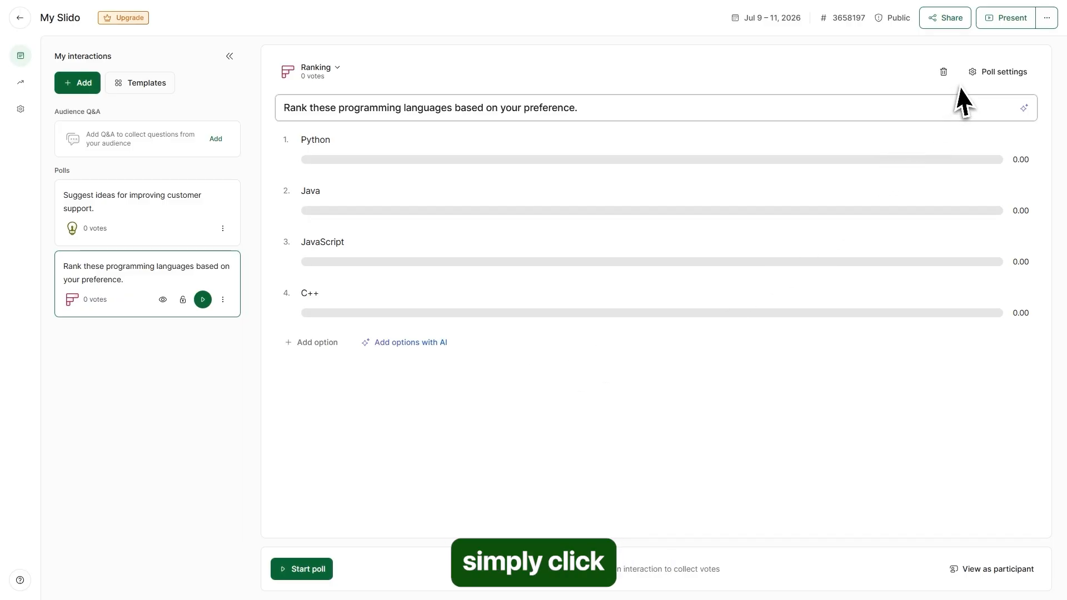
- Turn on Randomize options for the programming-language ranking poll
left_click(978, 72)
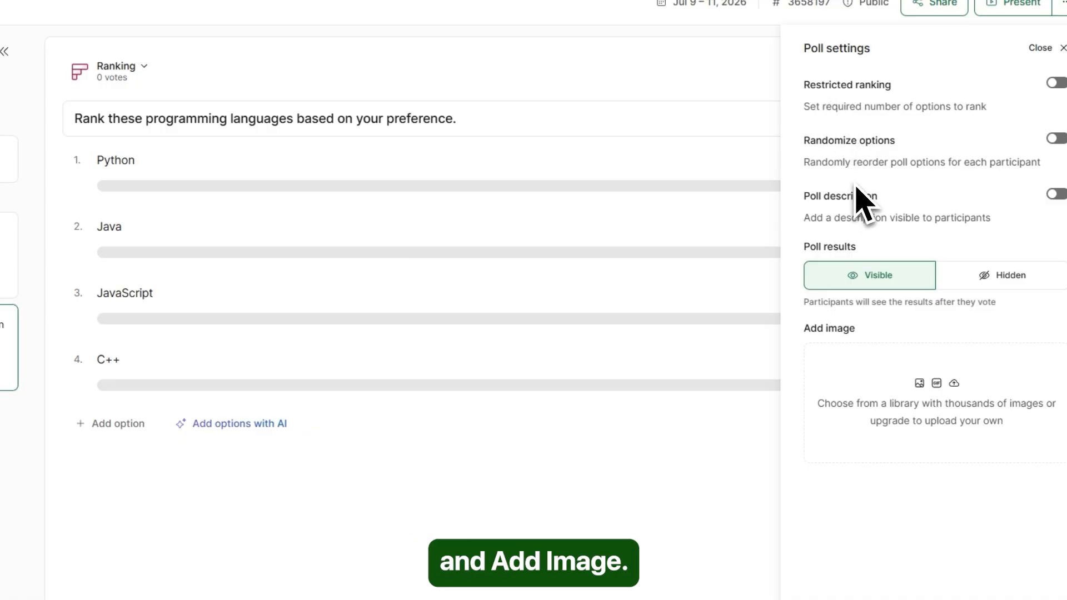
left_click(1056, 139)
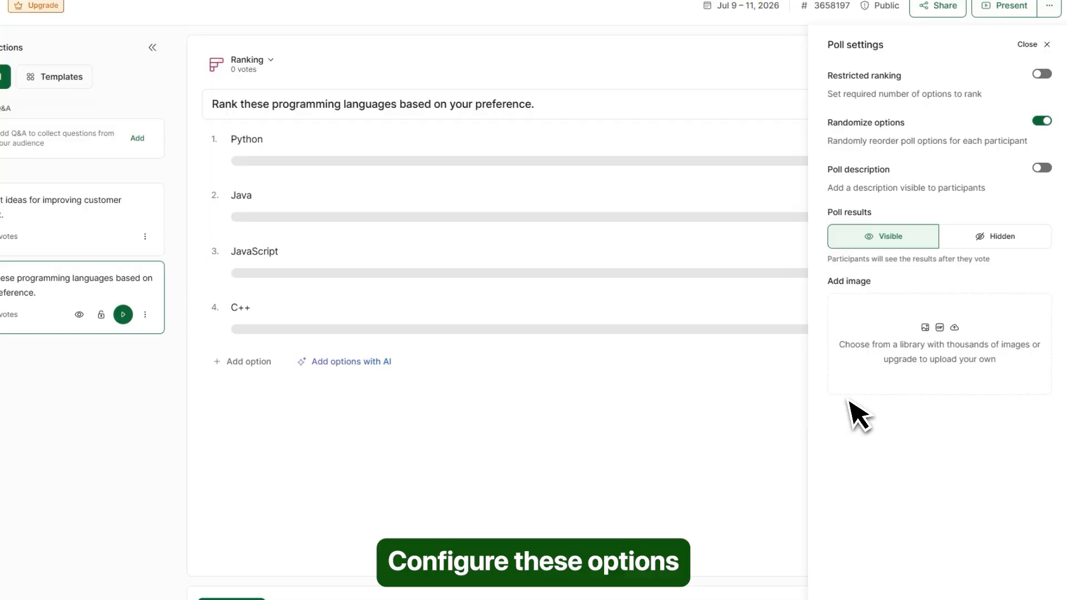
left_click(574, 397)
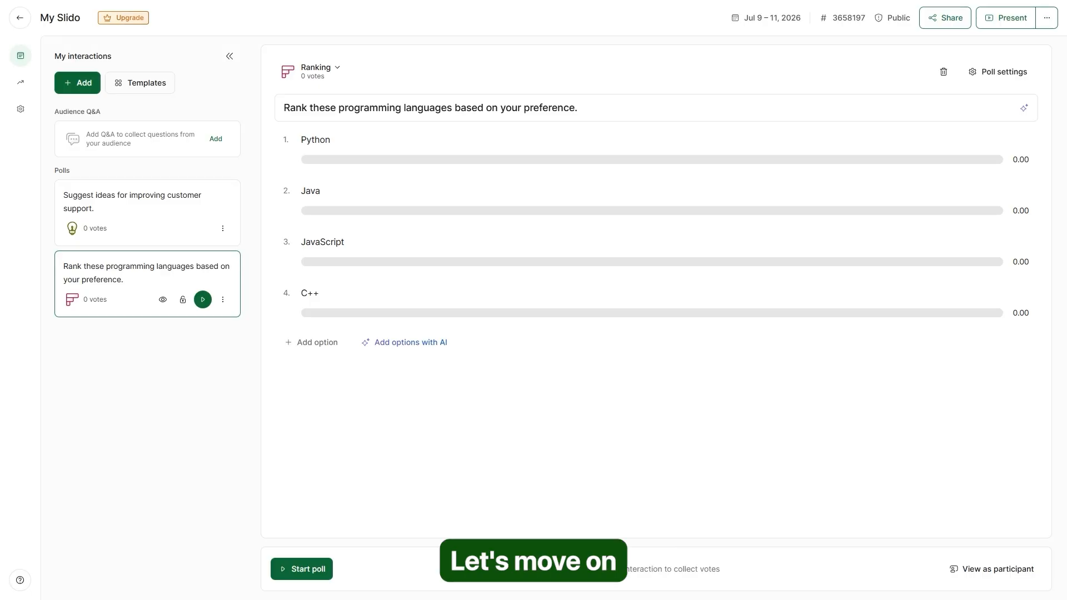
- Create a Rating poll asking 'How would you rate today's presentation?' and bring up its settings
left_click(86, 89)
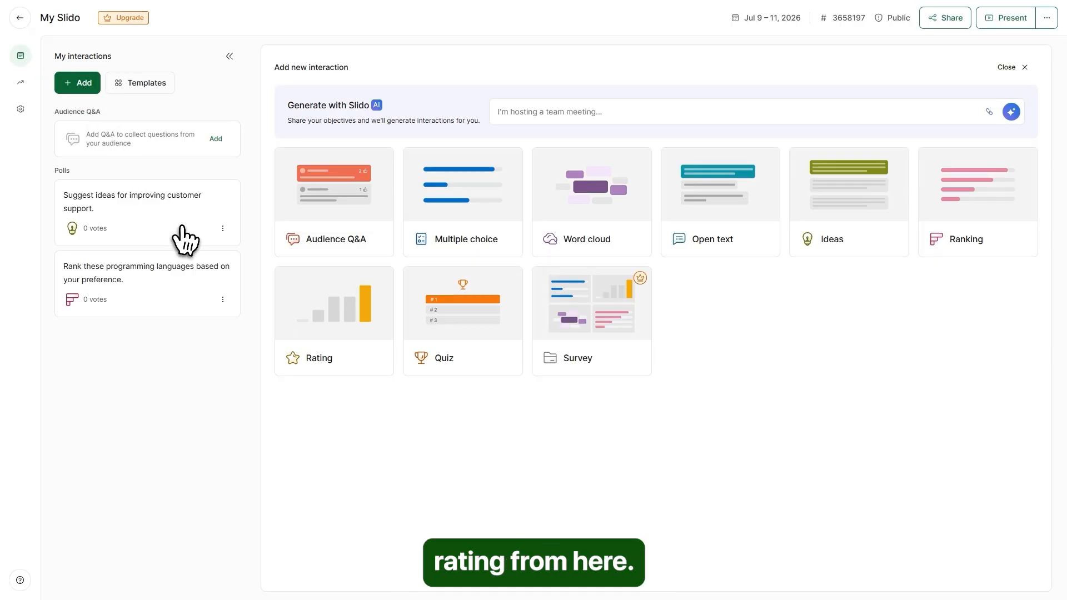
left_click(353, 334)
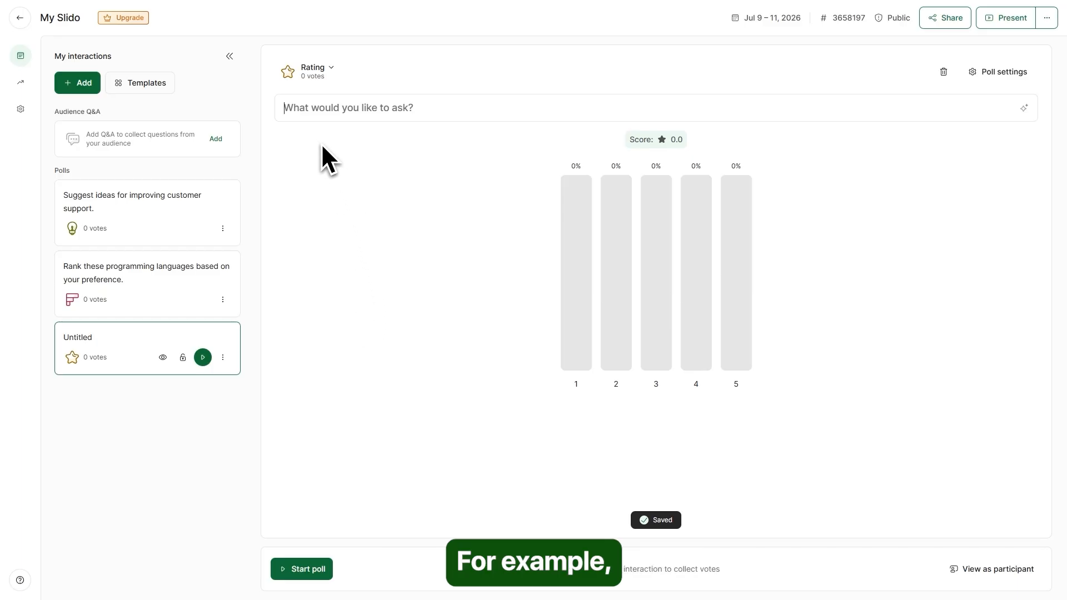
left_click(311, 116)
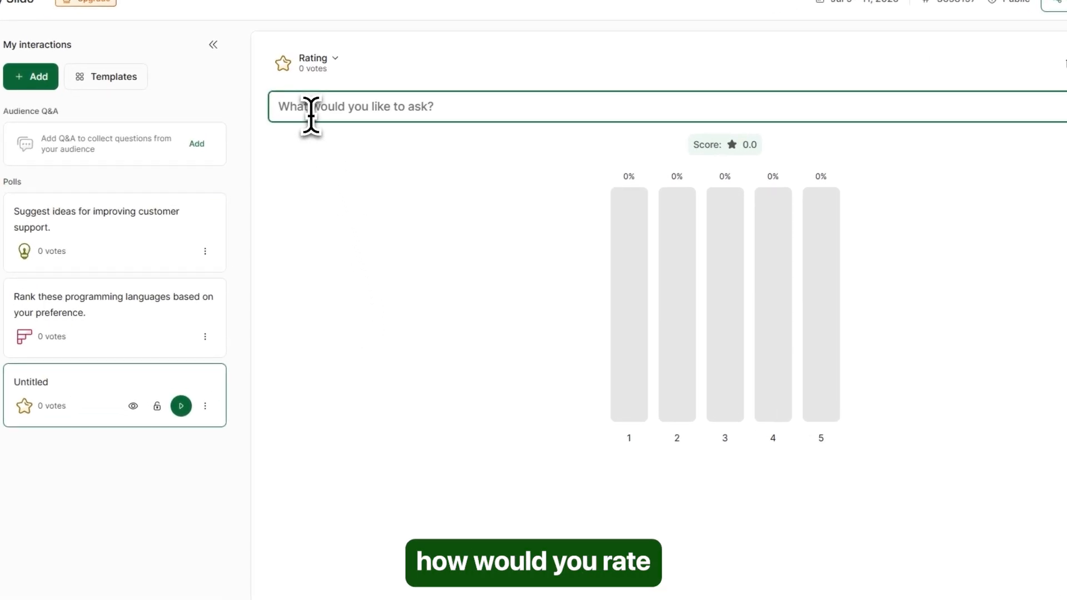
type("How would you rate today's presentation?")
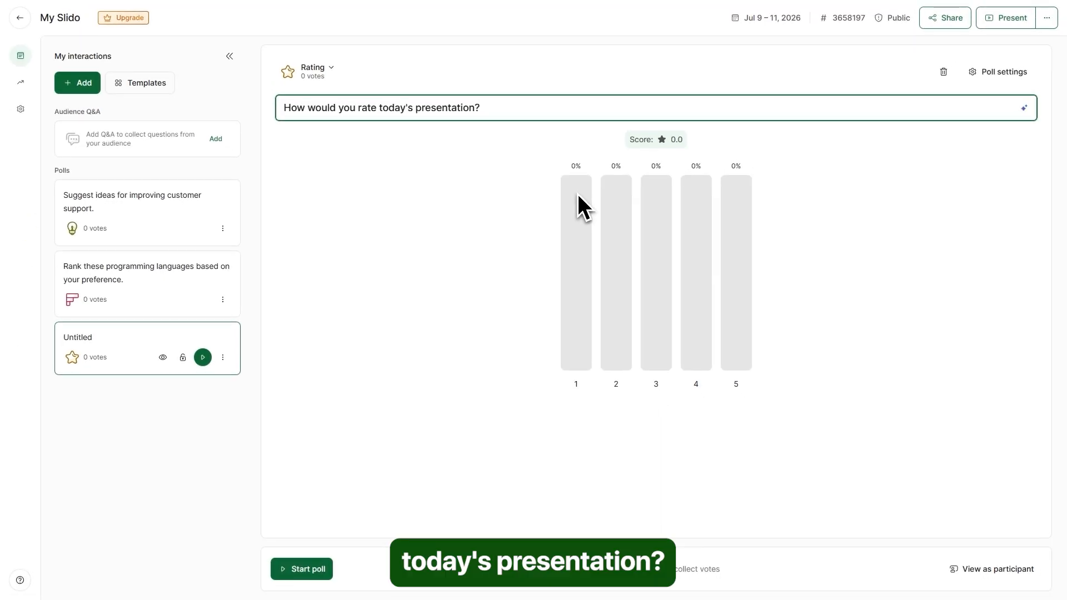
left_click(578, 195)
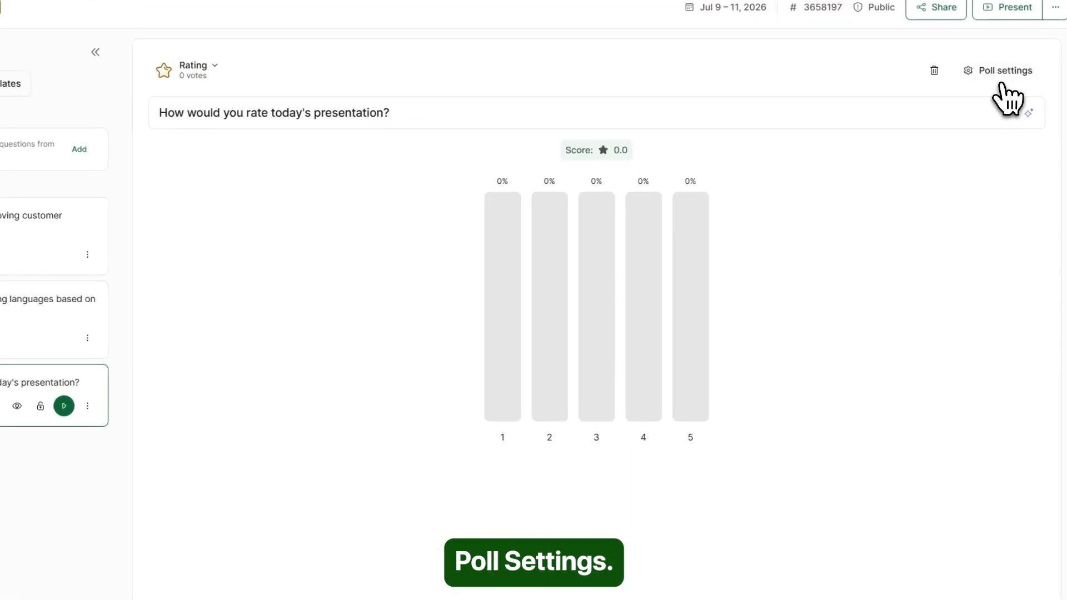
left_click(1000, 81)
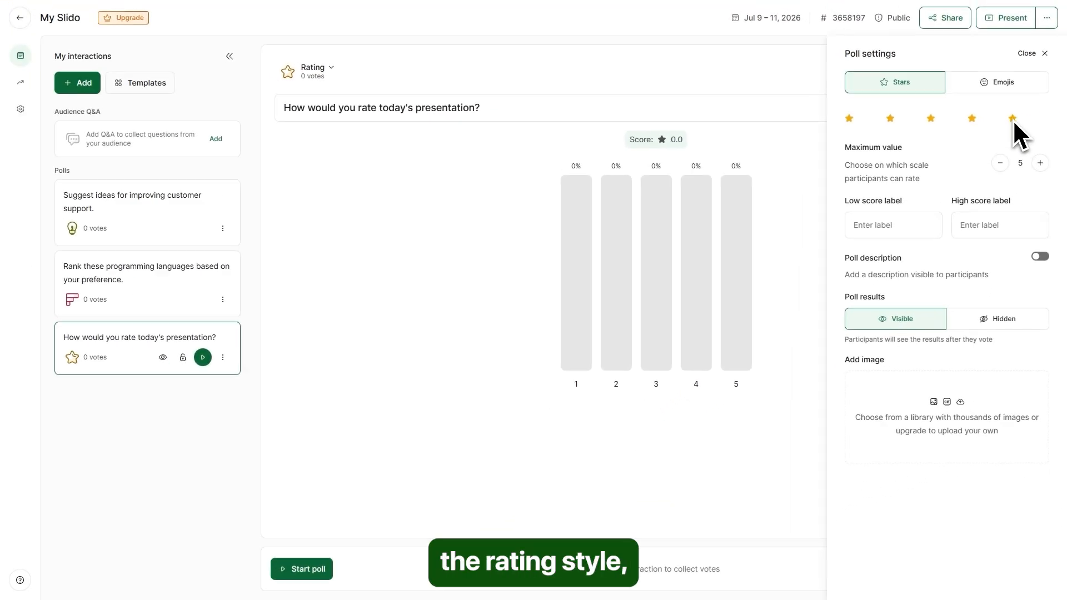
- Keep the rating poll on a 1–5 star scale and start it to collect votes
left_click(1005, 89)
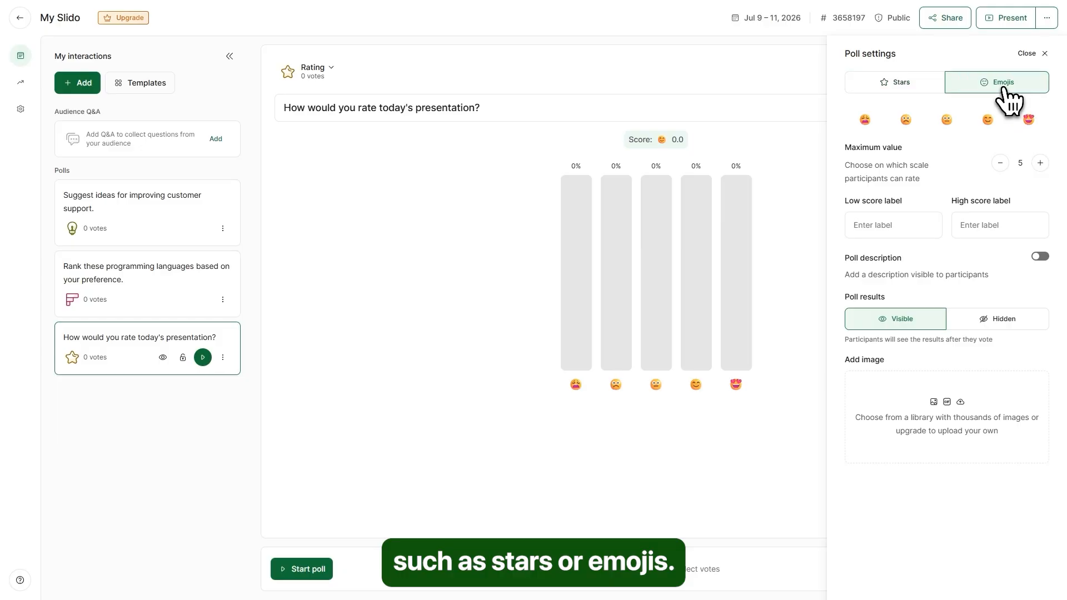
left_click(906, 83)
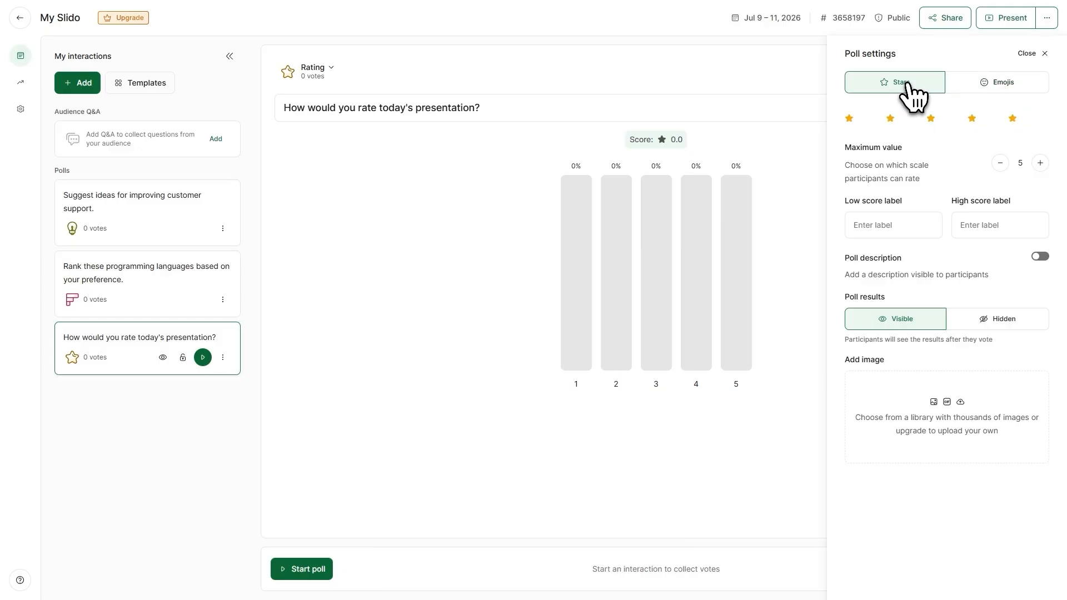
left_click(1039, 163)
left_click(1000, 164)
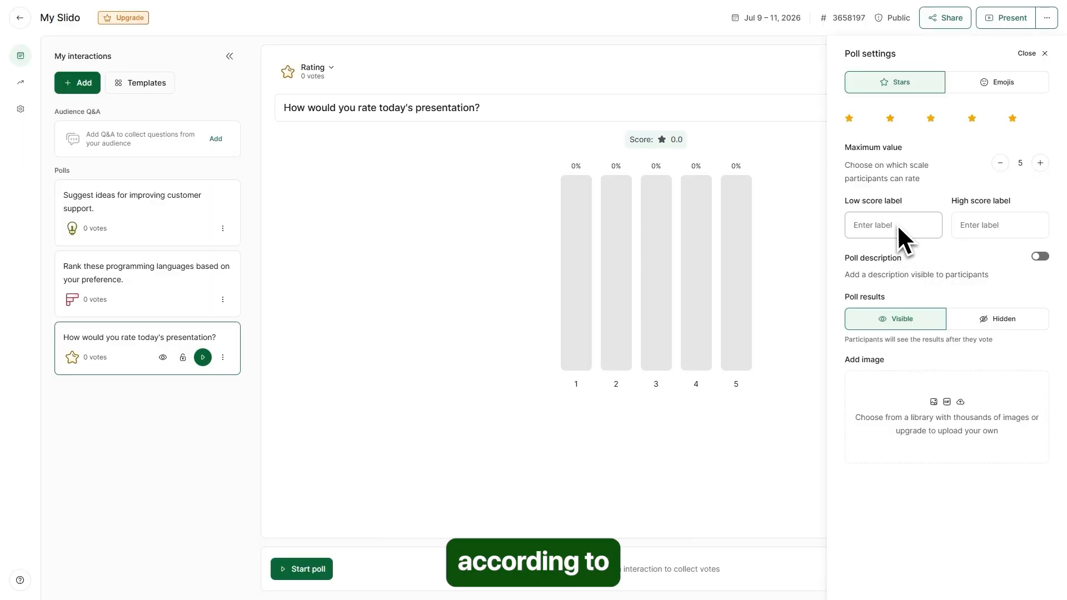
left_click(1044, 53)
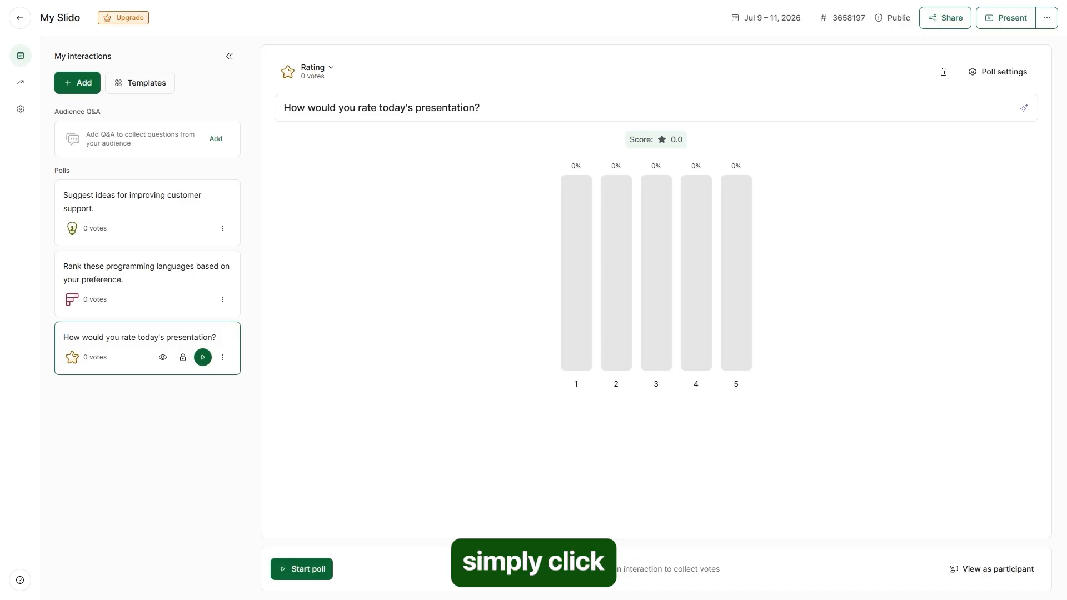
left_click(309, 576)
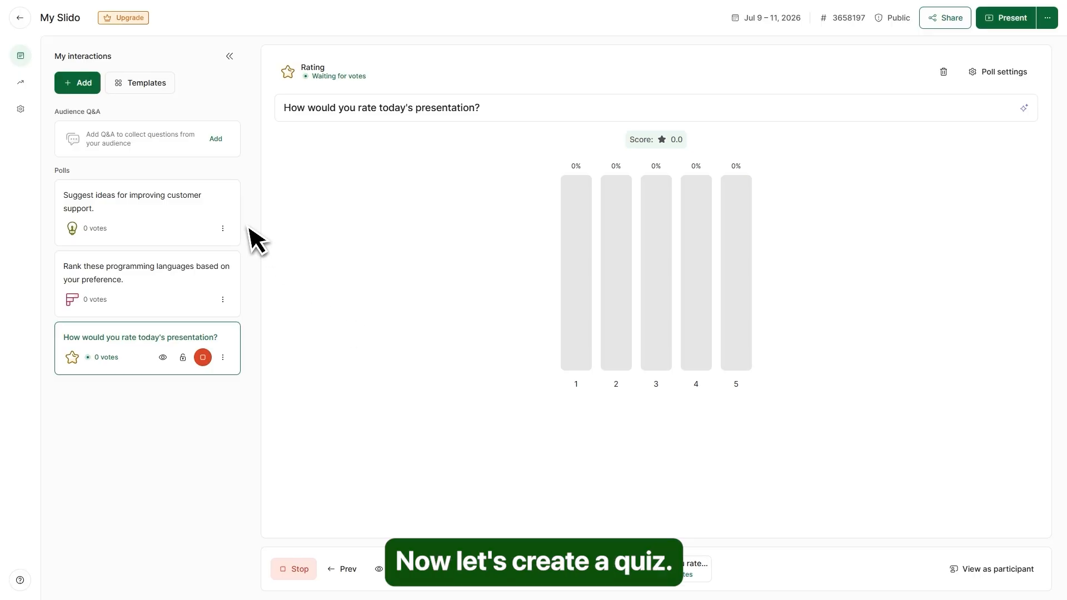
- Create the quiz 'Which company created the Python programming language?' with Microsoft, Google, IBM, CWI, marking CWI correct
left_click(88, 90)
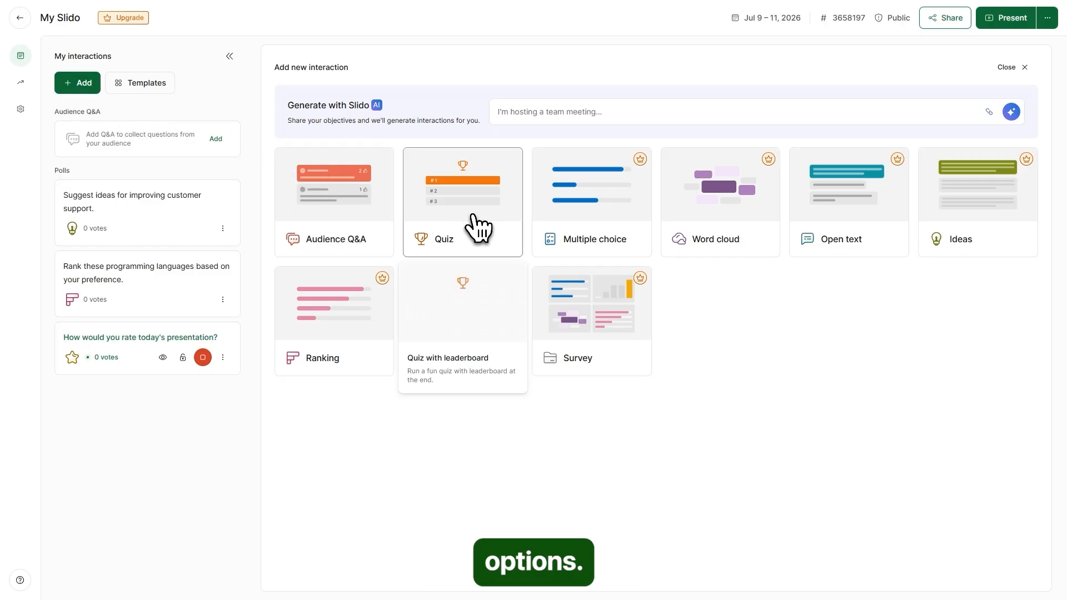
left_click(474, 223)
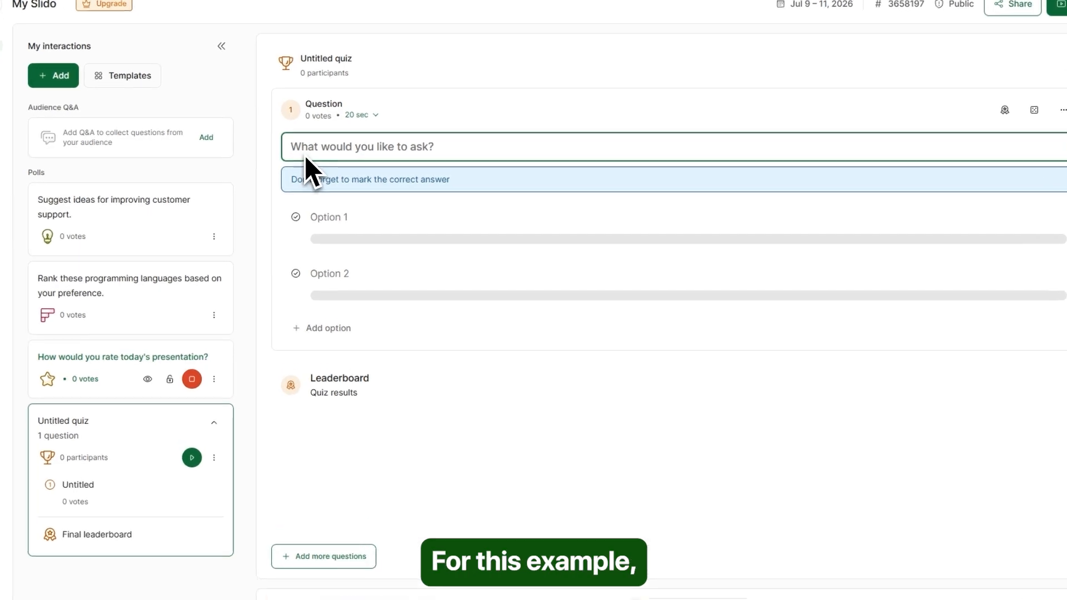
type("Which company created the Python programming language?")
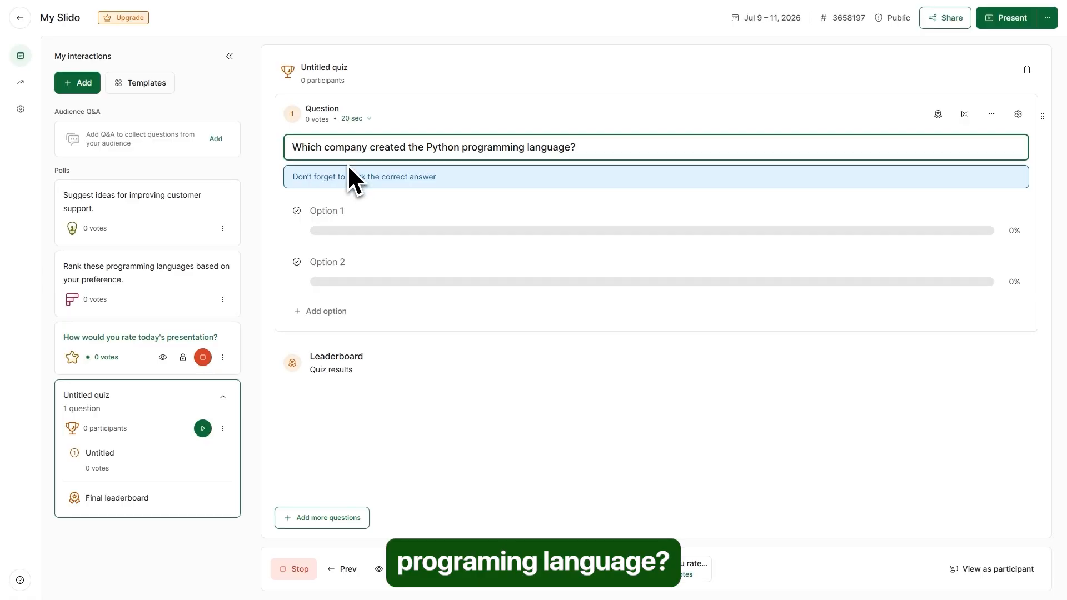
left_click(345, 211)
type("Microsoft Google IBM CWI (Centrum Wiskunde & Informatica)")
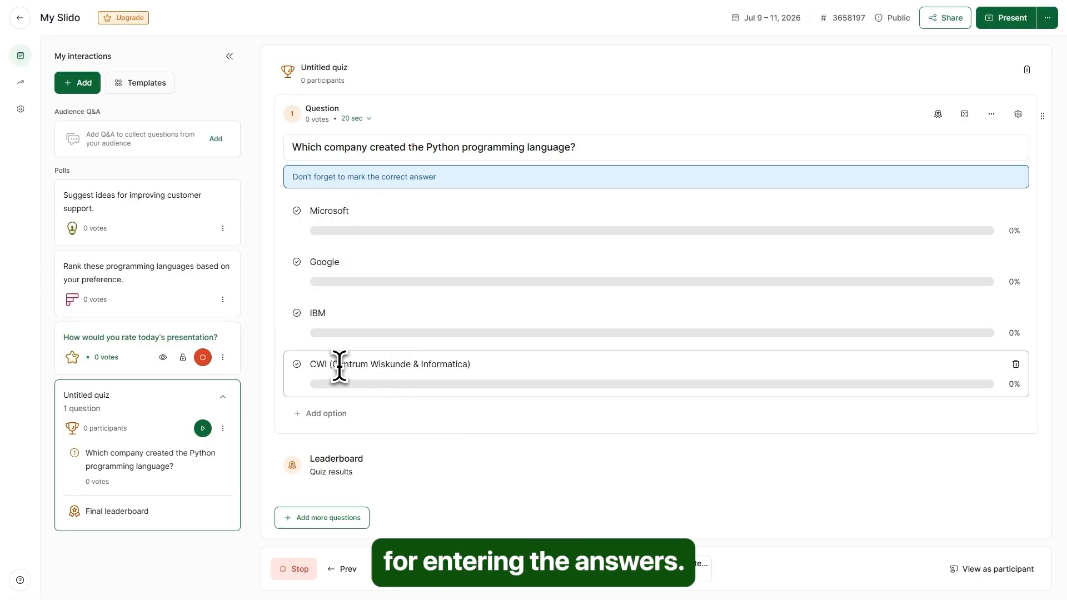
left_click(296, 363)
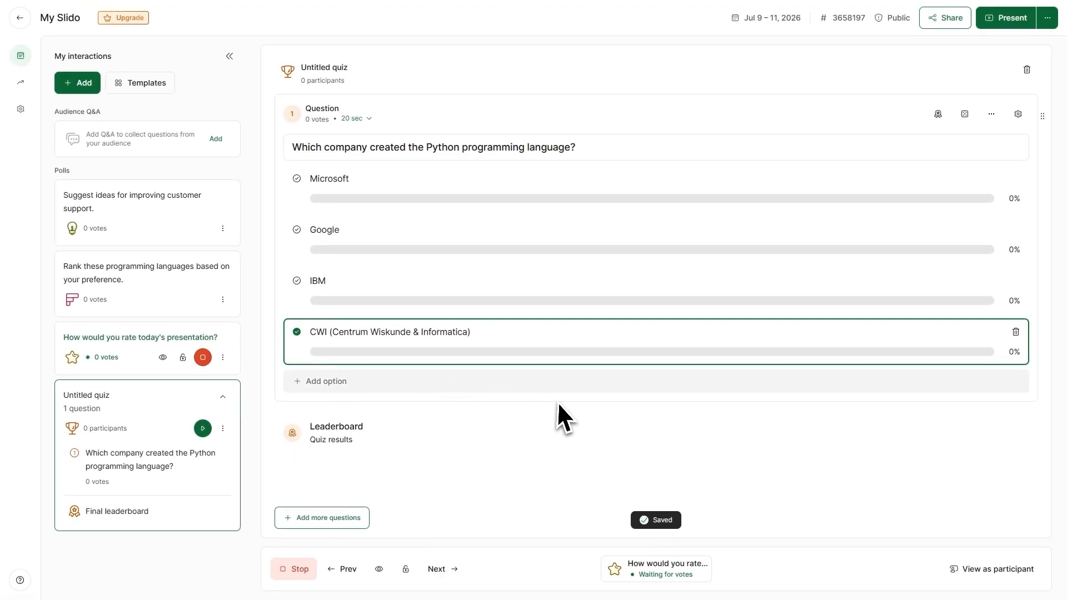
left_click(559, 407)
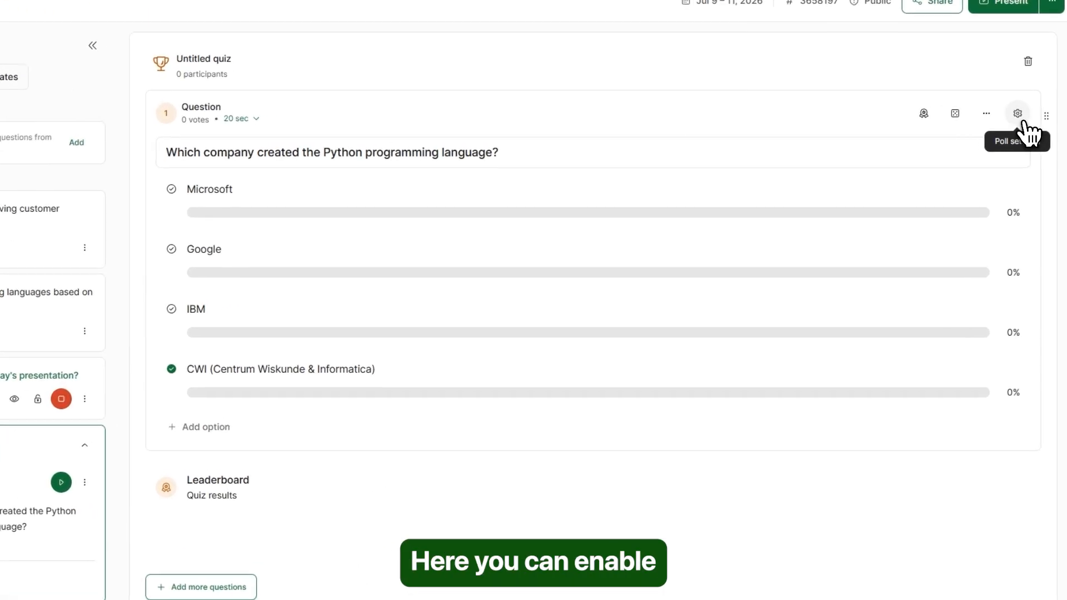
- Add a leaderboard after the Python quiz question and check the final leaderboard
left_click(1020, 117)
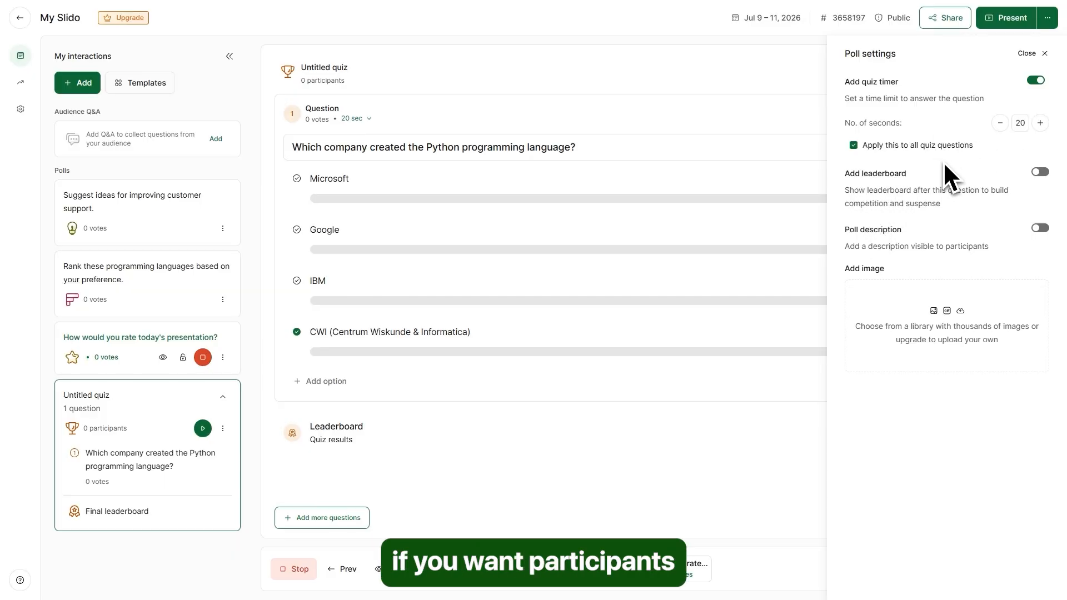
left_click(1041, 173)
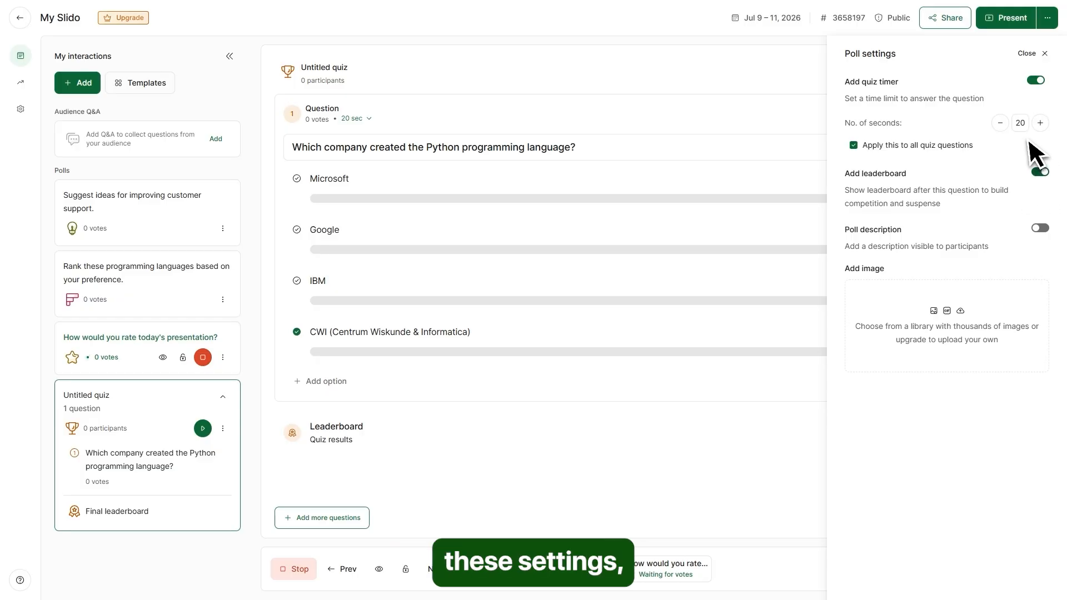
left_click(756, 328)
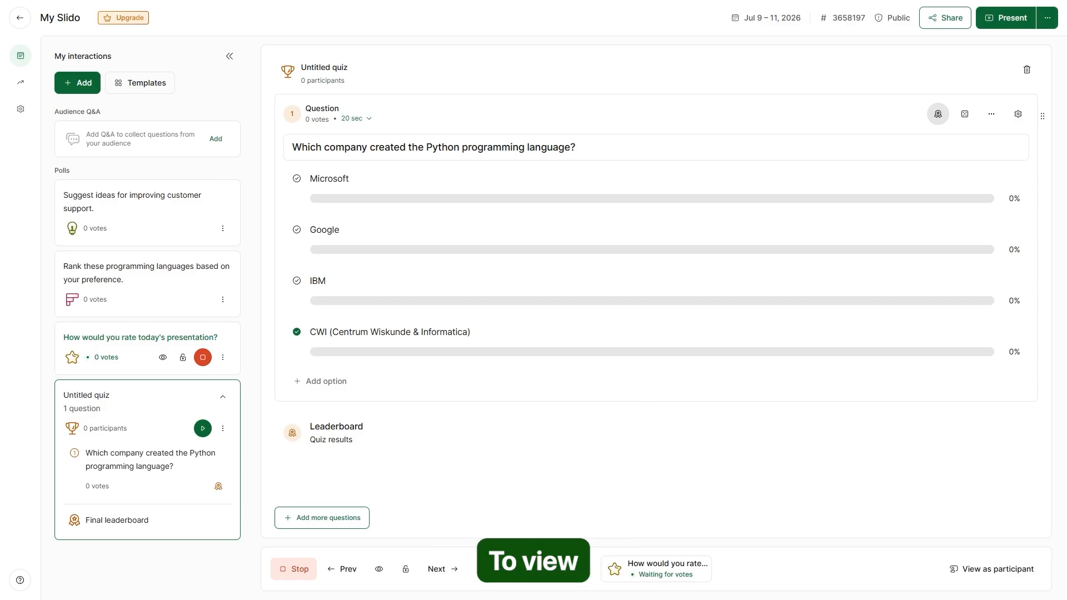
left_click(330, 435)
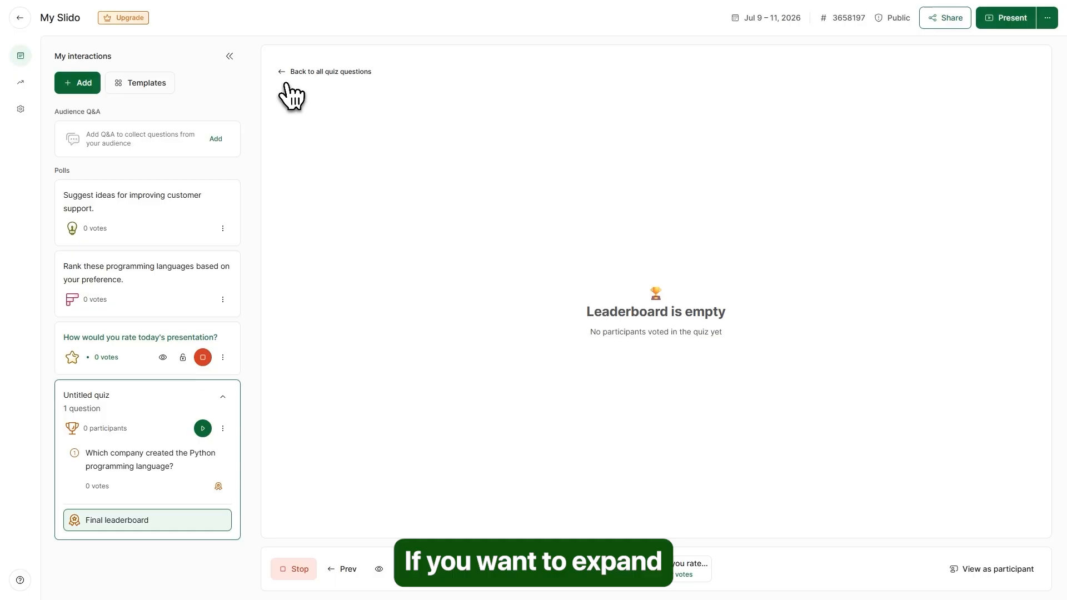
left_click(285, 83)
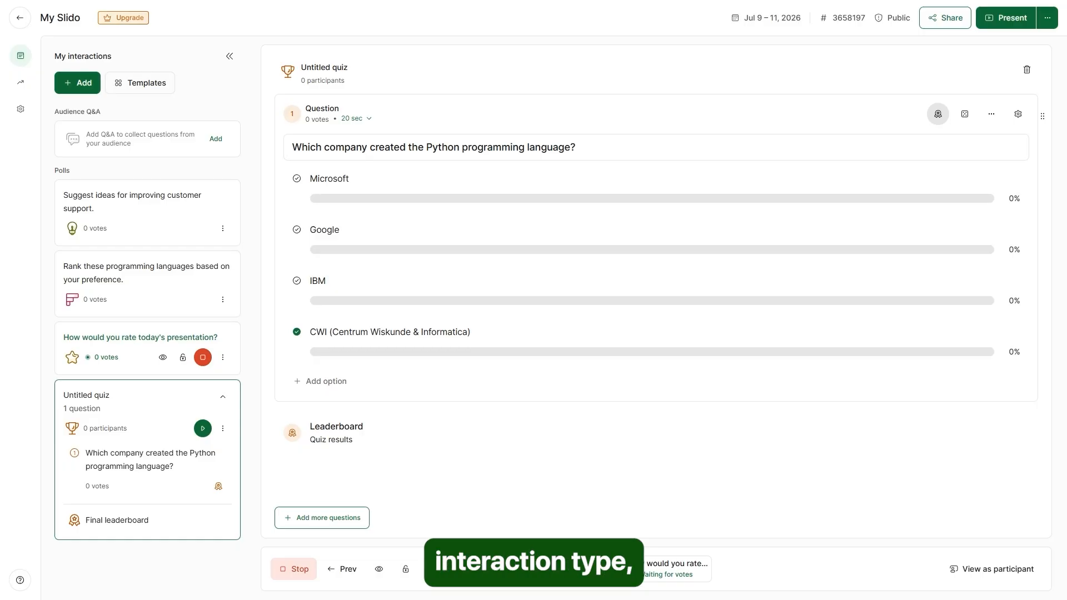
- Try adding a Survey, then dismiss the notice that surveys aren't in the current plan
left_click(84, 89)
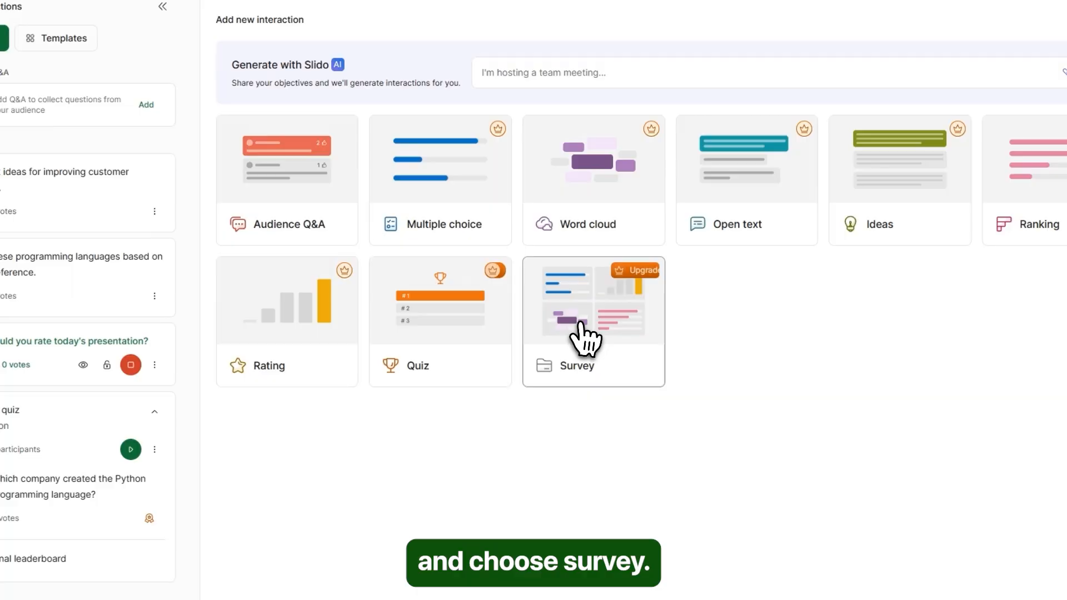
left_click(580, 326)
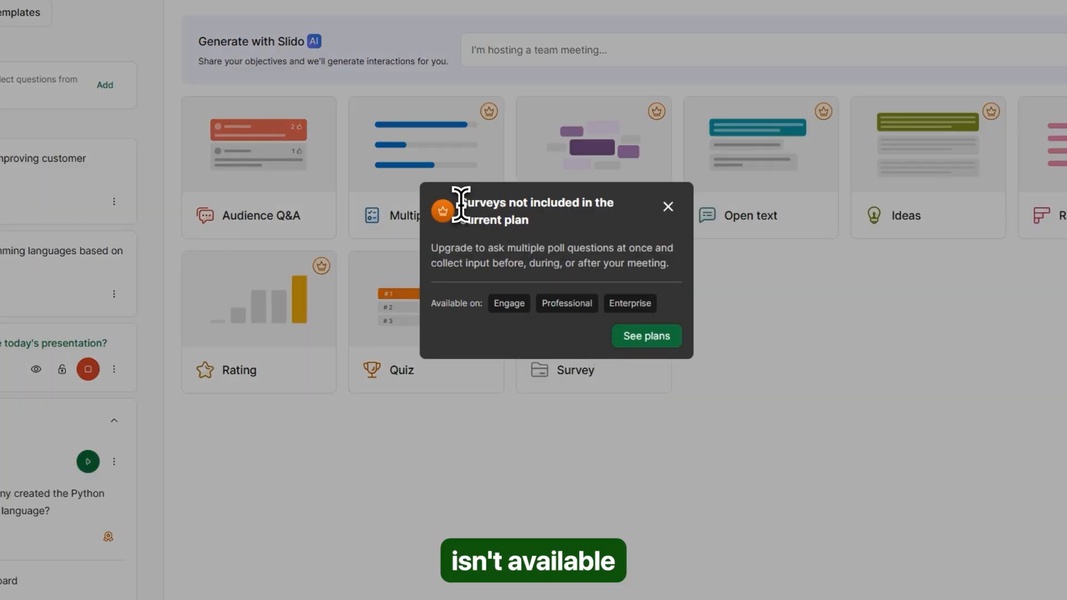
left_click_drag(461, 204, 548, 221)
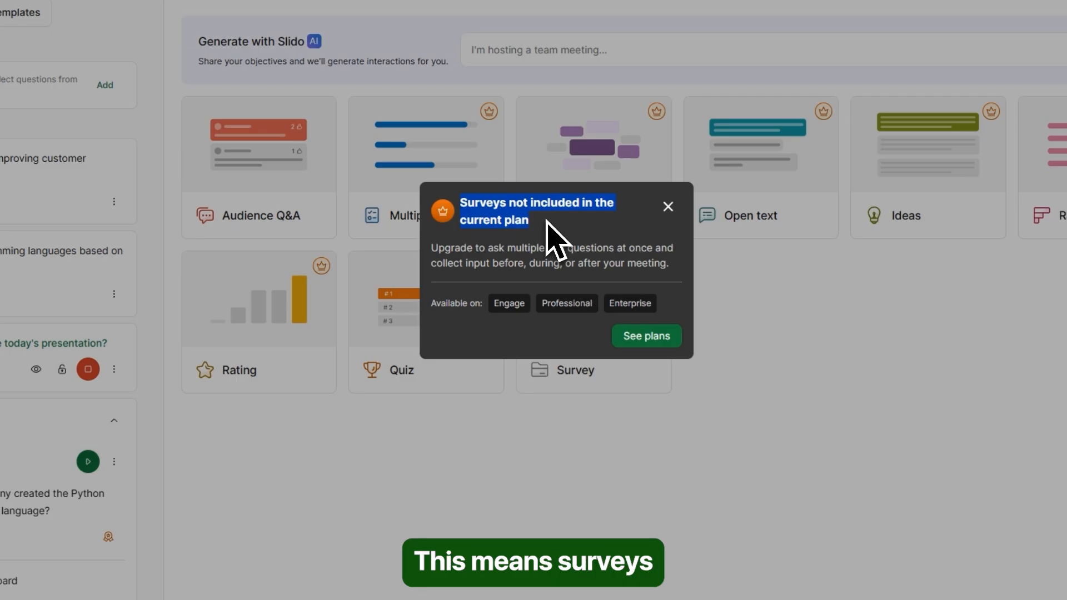
left_click(548, 222)
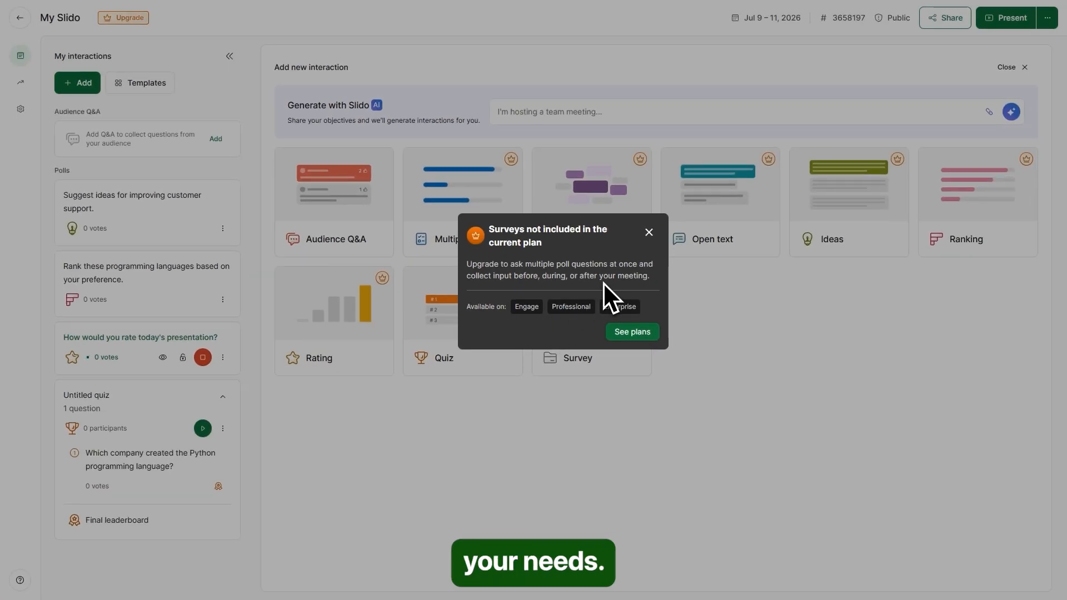
left_click(649, 232)
mouse_move(599, 323)
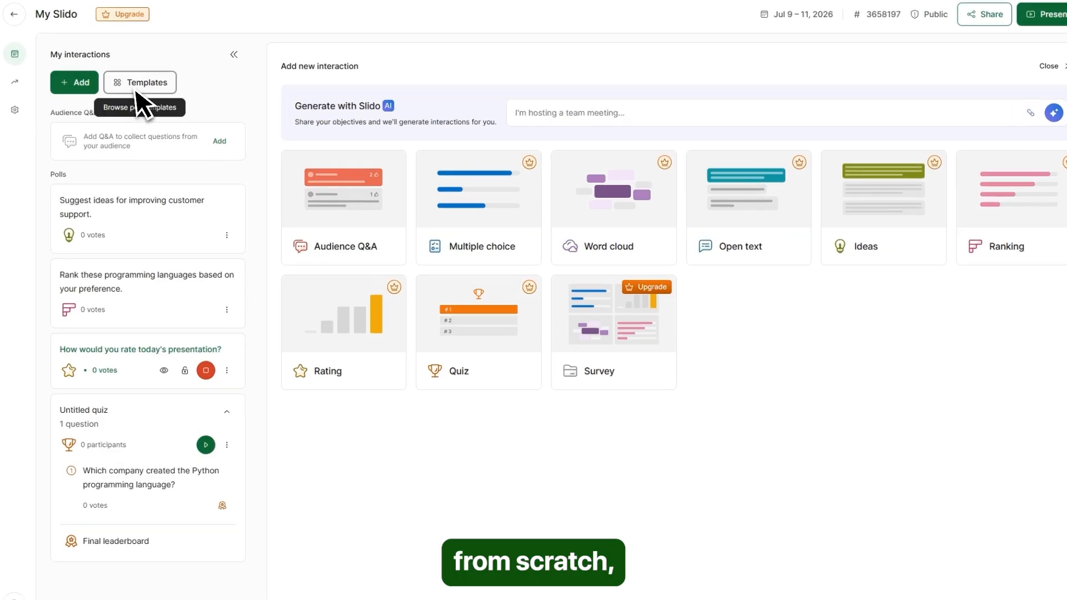
left_click(138, 83)
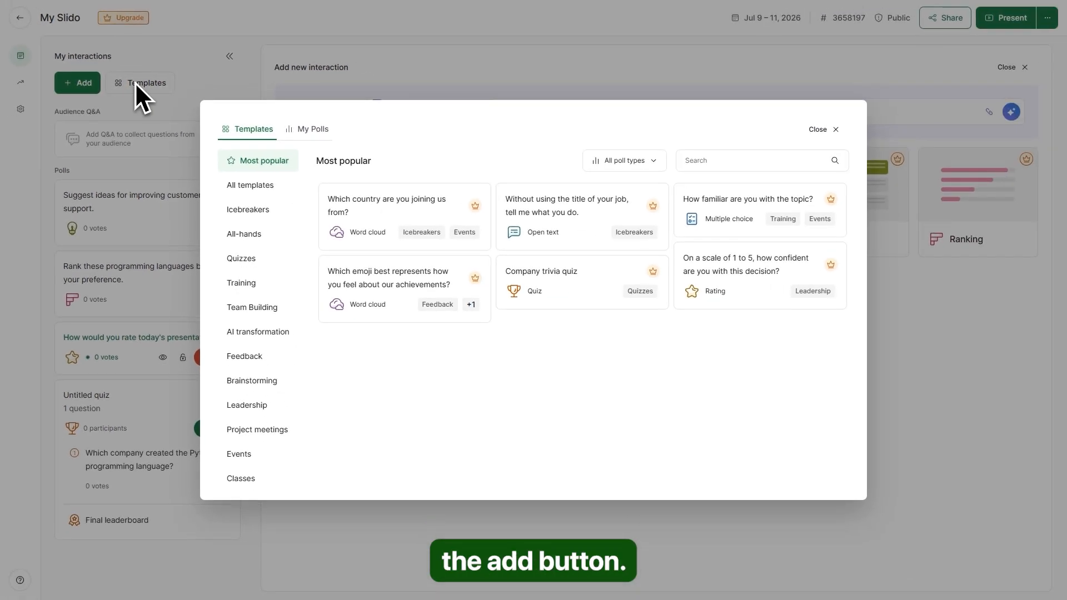
left_click(247, 214)
scroll(404, 255, "down", 1)
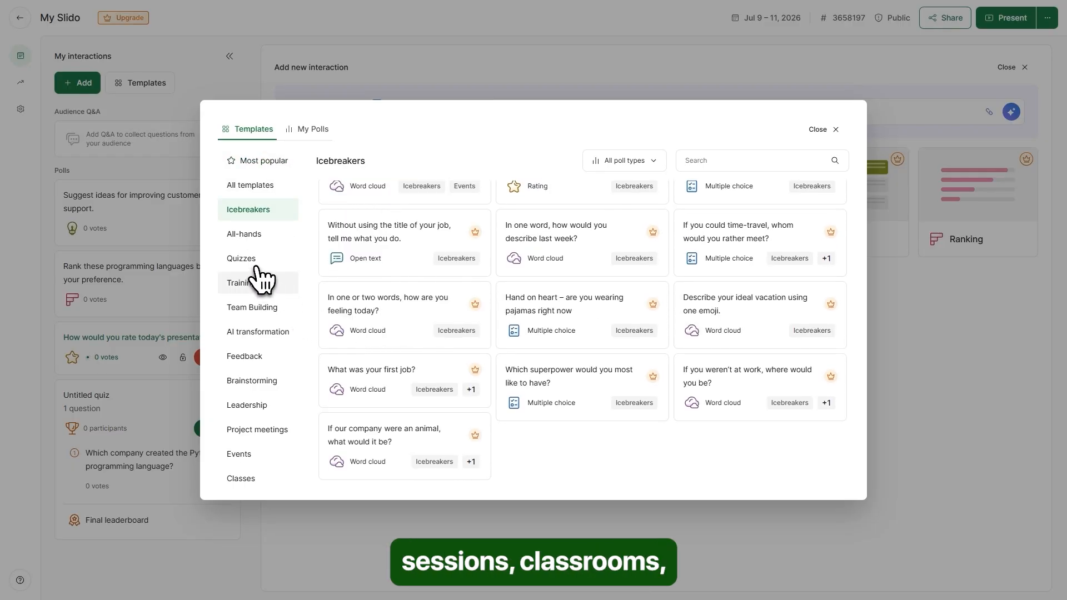
left_click(246, 236)
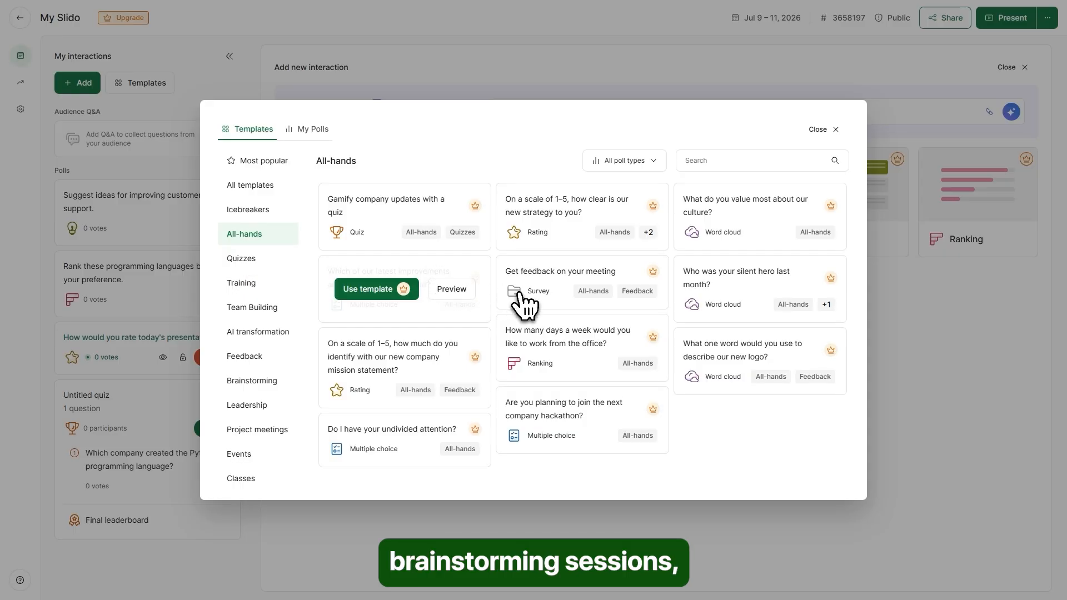
left_click(248, 262)
scroll(648, 269, "down", 3)
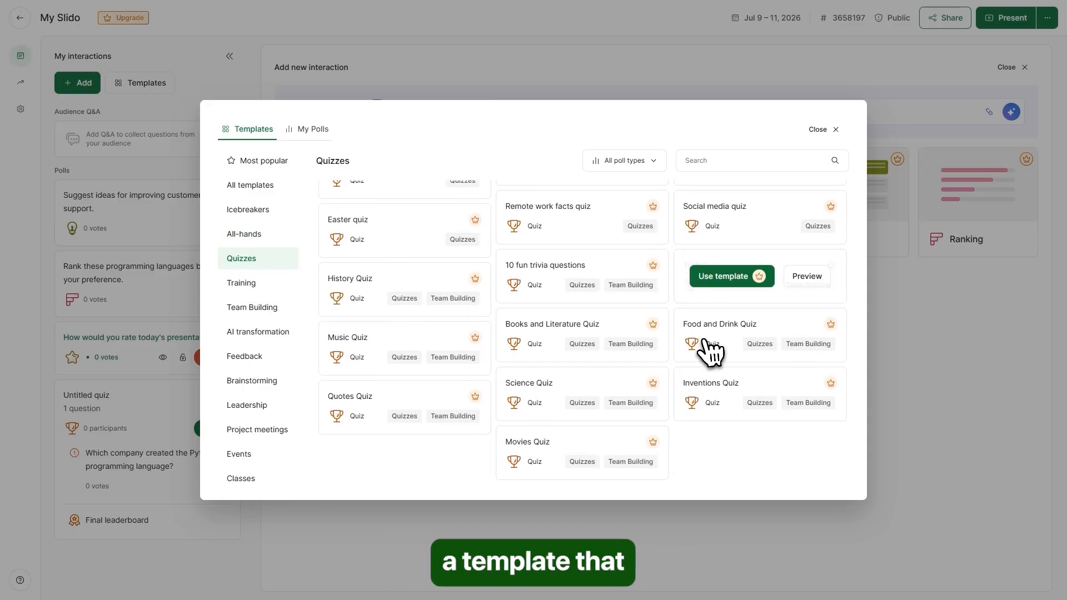
scroll(403, 468, "up", 3)
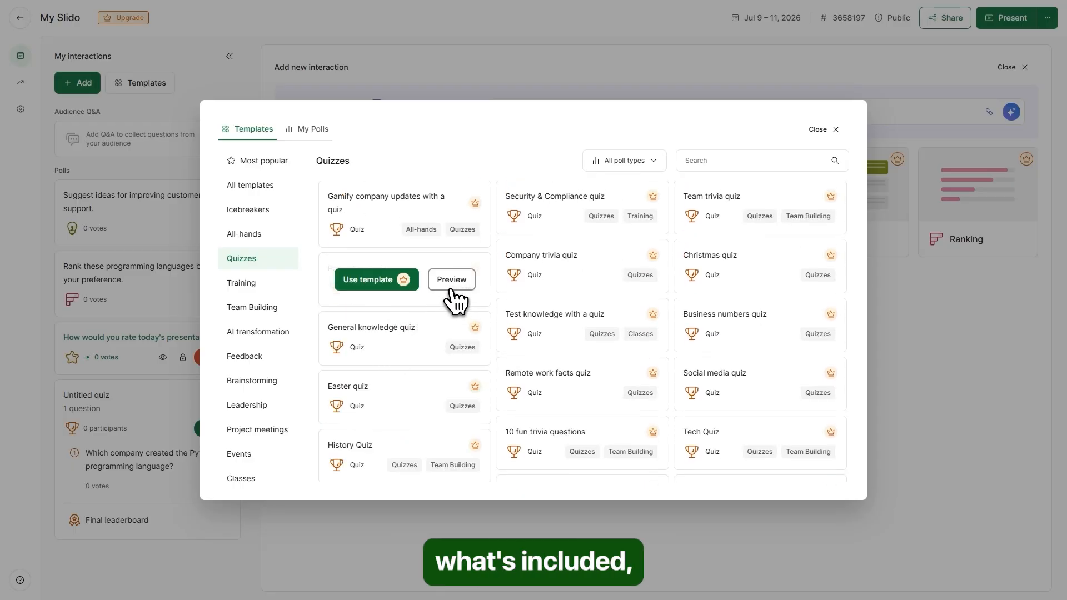
left_click(451, 282)
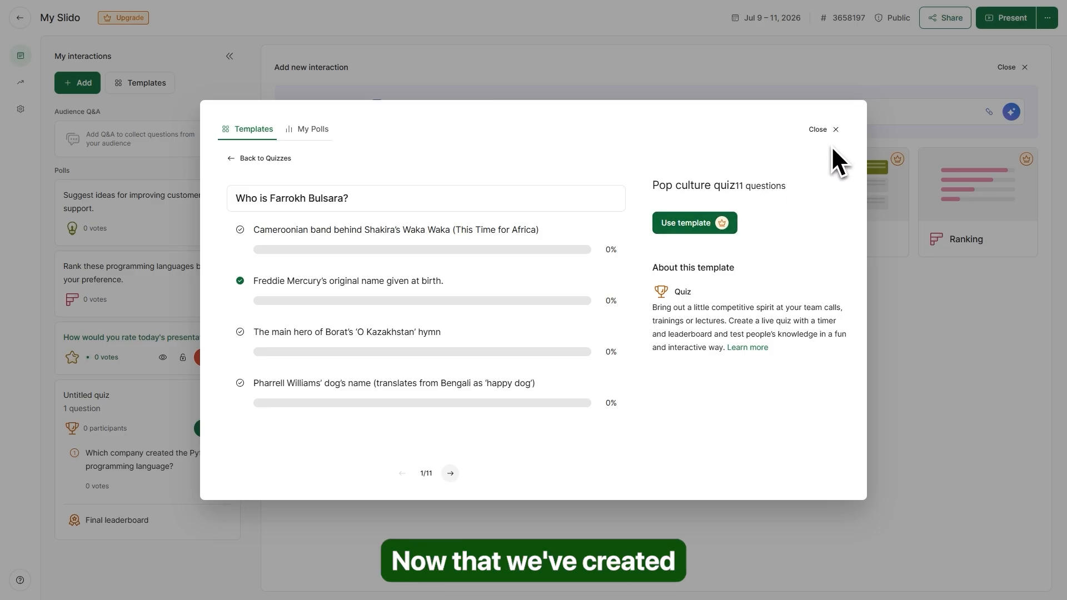
left_click(835, 131)
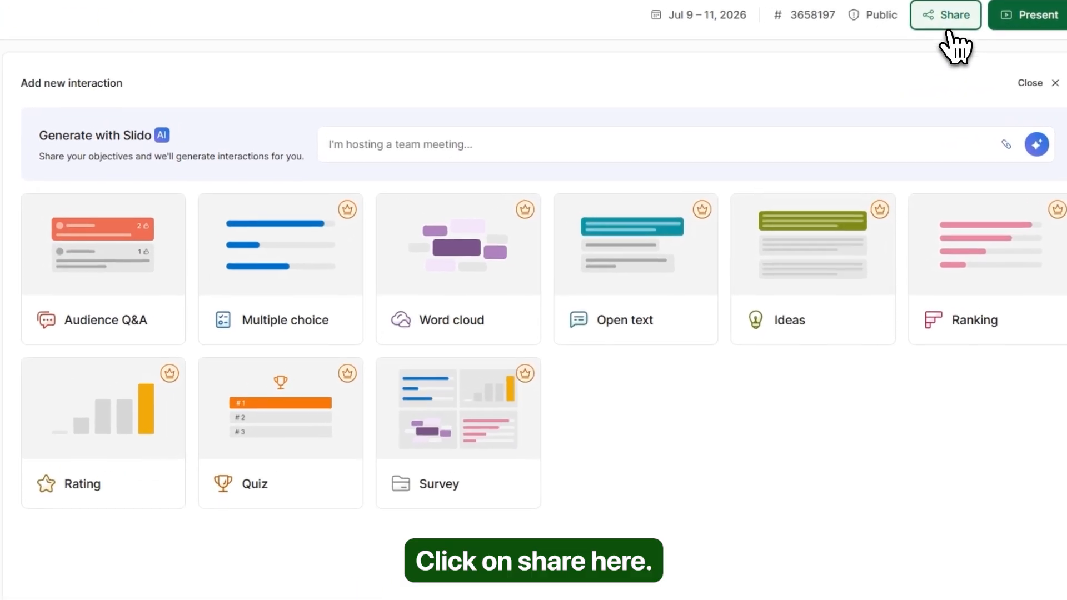
left_click(949, 28)
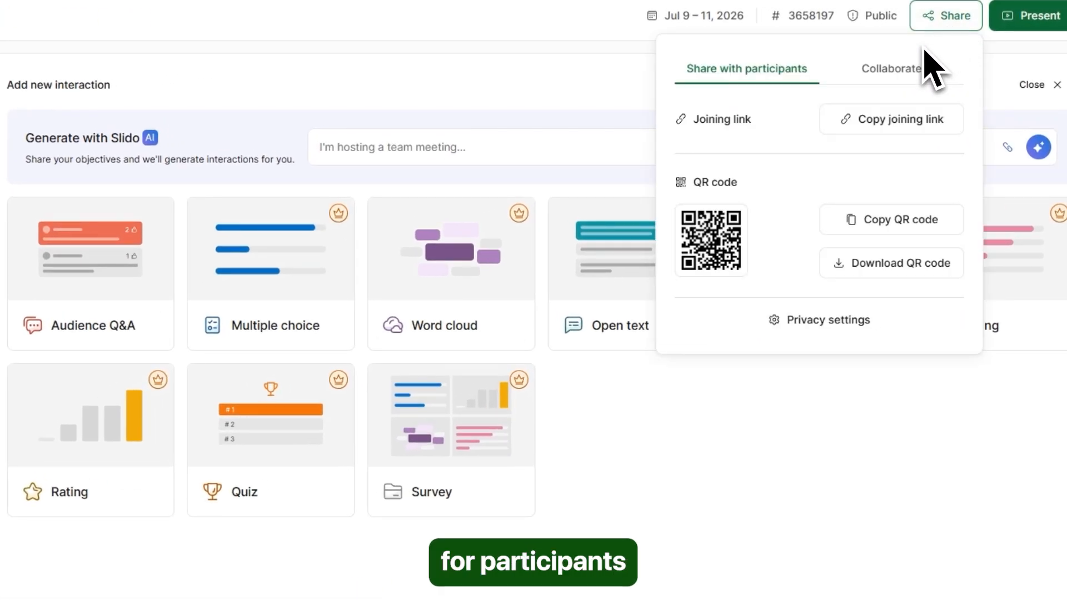
left_click(903, 139)
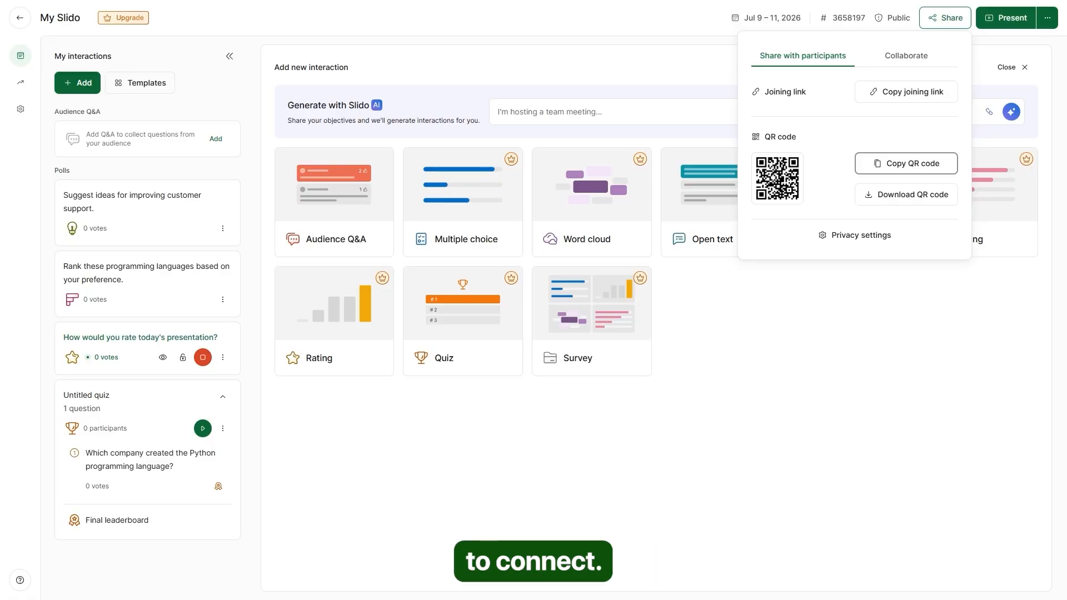
left_click(906, 58)
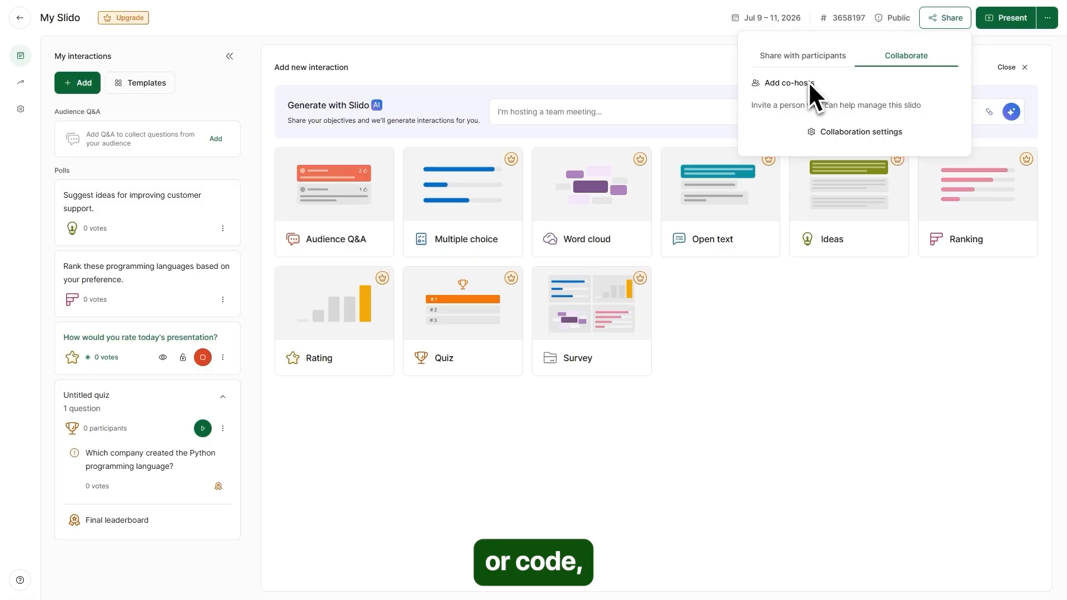
left_click(809, 63)
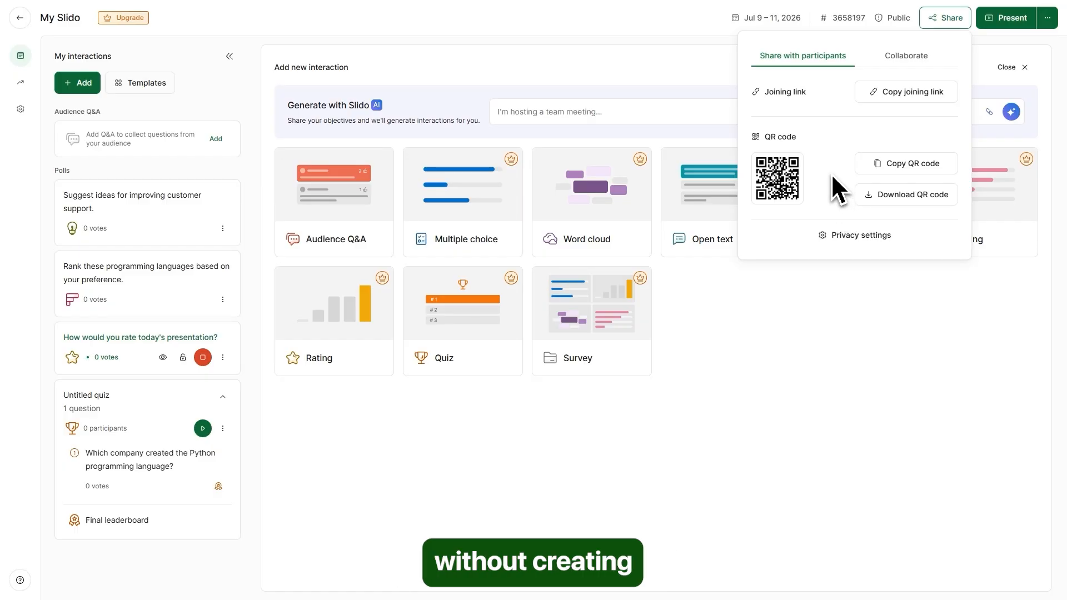
left_click(691, 84)
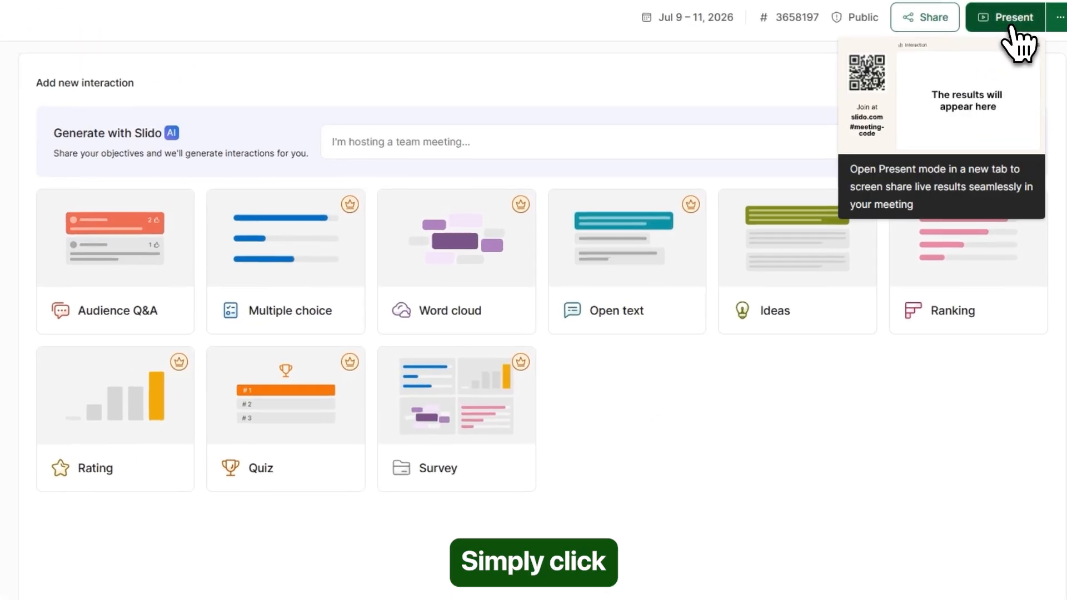
- Enter present mode and put the Python quiz on the live display
left_click(1006, 18)
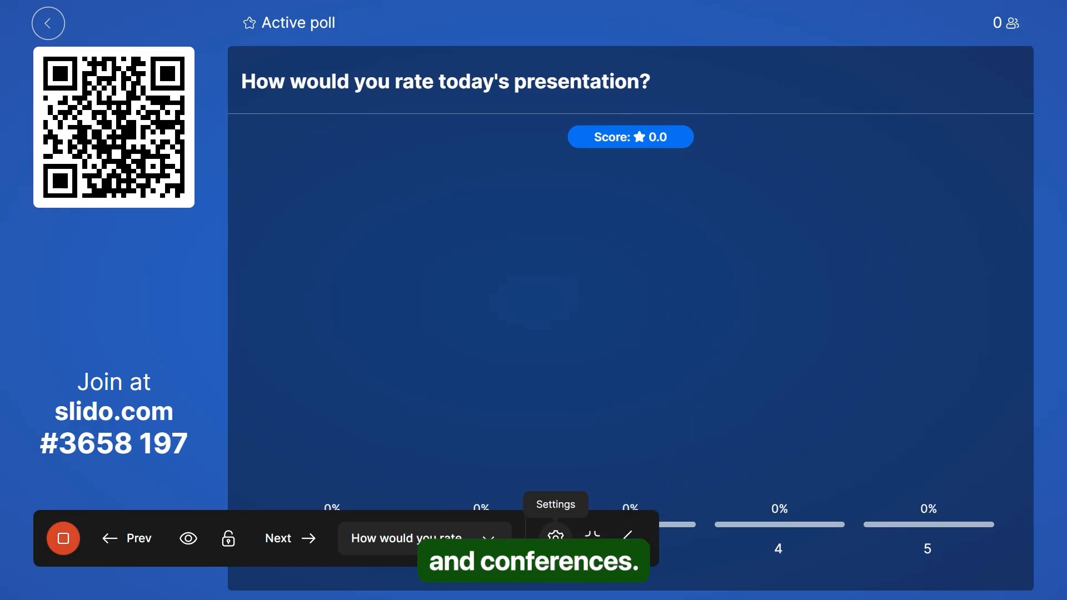
left_click(425, 537)
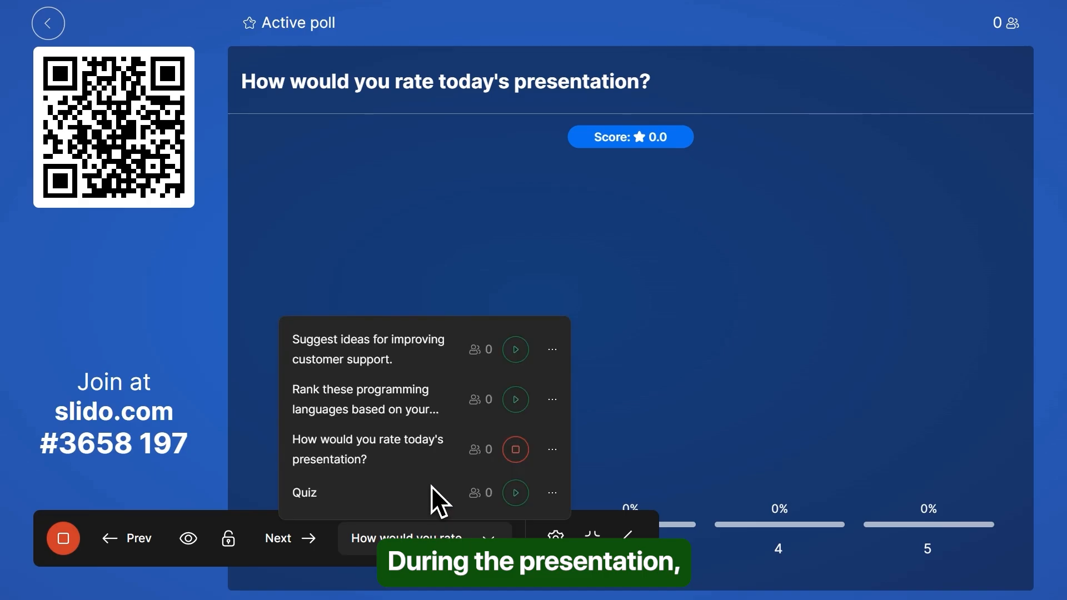
left_click(588, 443)
left_click(306, 547)
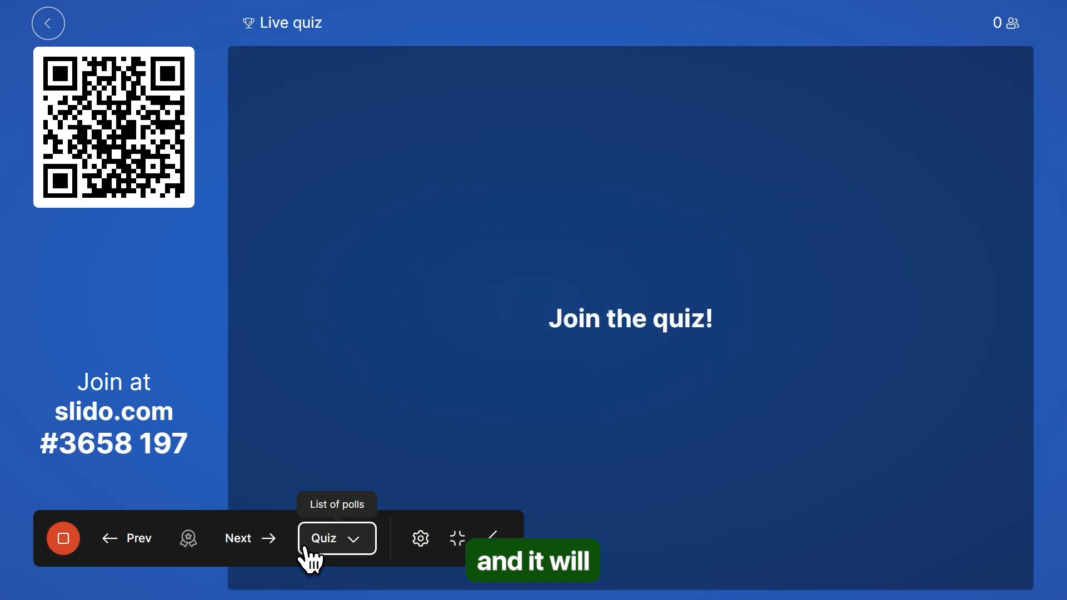
- Show the quiz question, its results, CWI as the correct answer, then the leaderboard
left_click(271, 547)
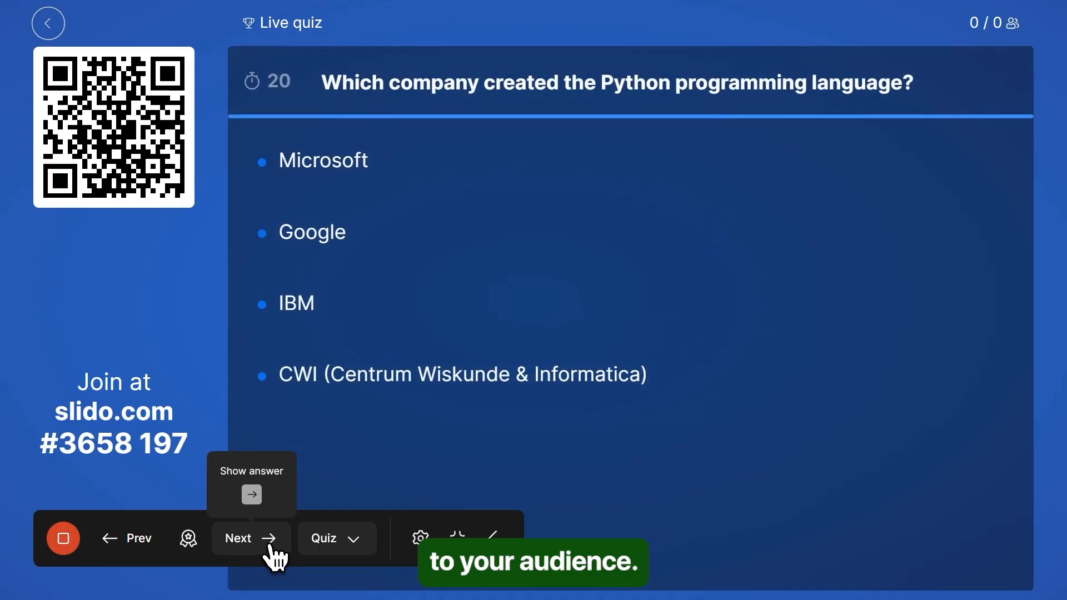
left_click(272, 550)
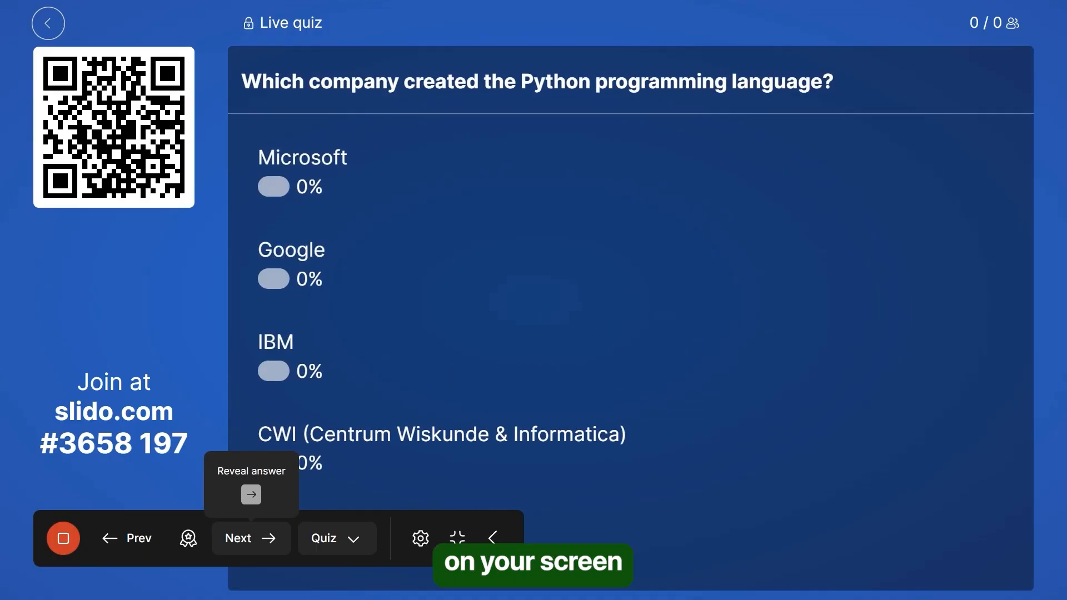
left_click(273, 550)
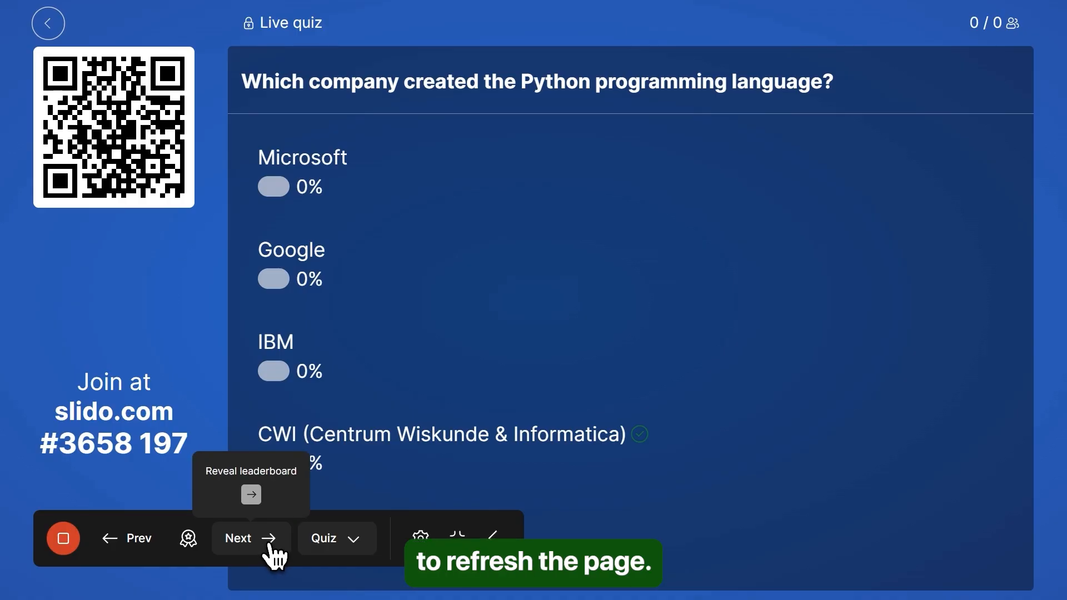
left_click(272, 550)
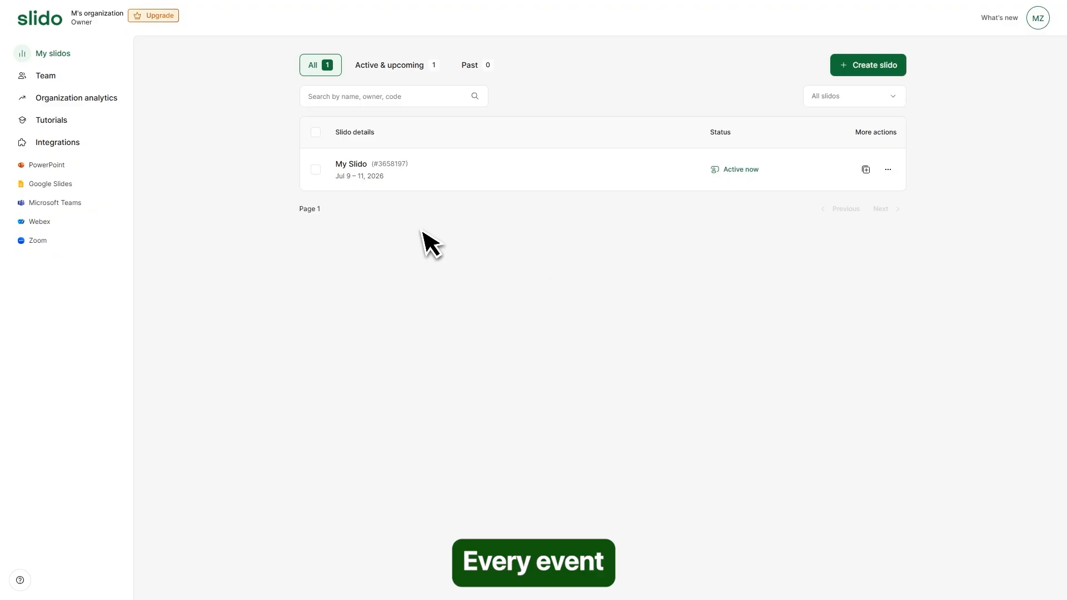
- Try the All, Active & upcoming and Past filters on My slidos, then view the Team members
left_click(324, 182)
left_click(323, 183)
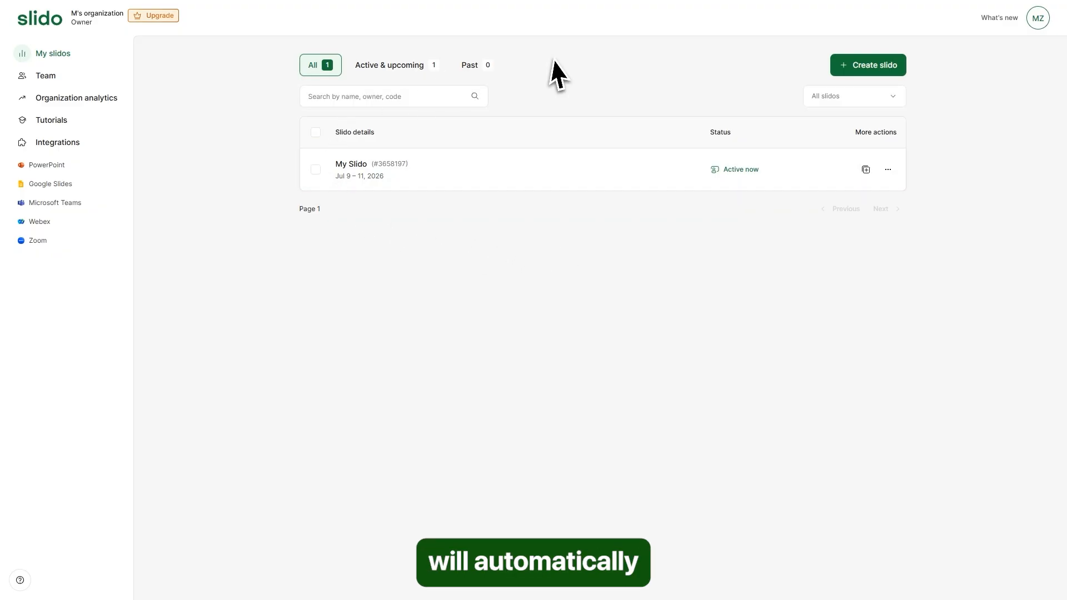
left_click(389, 67)
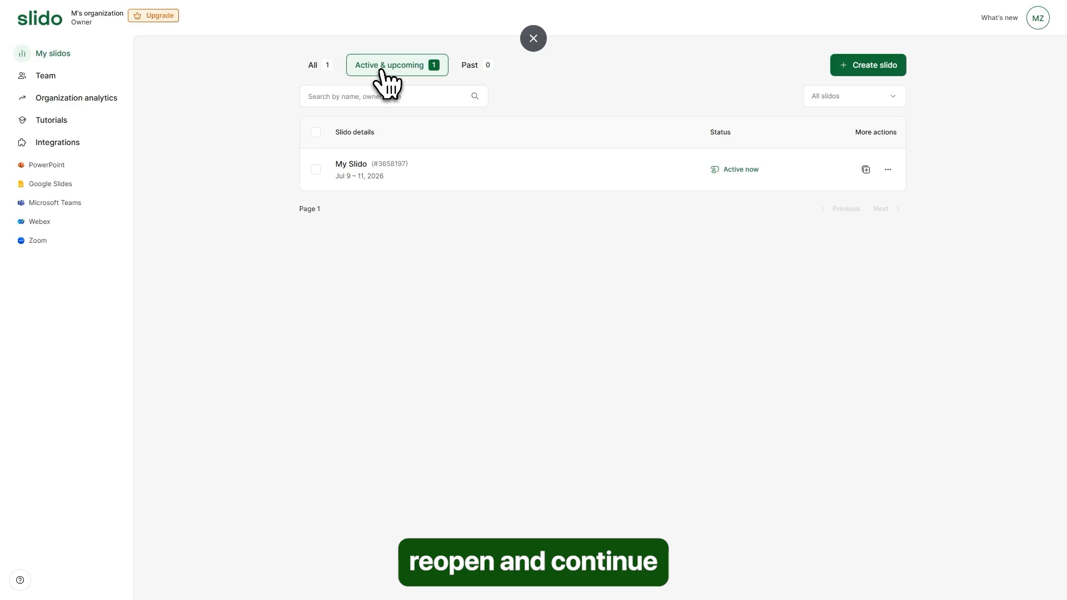
left_click(472, 66)
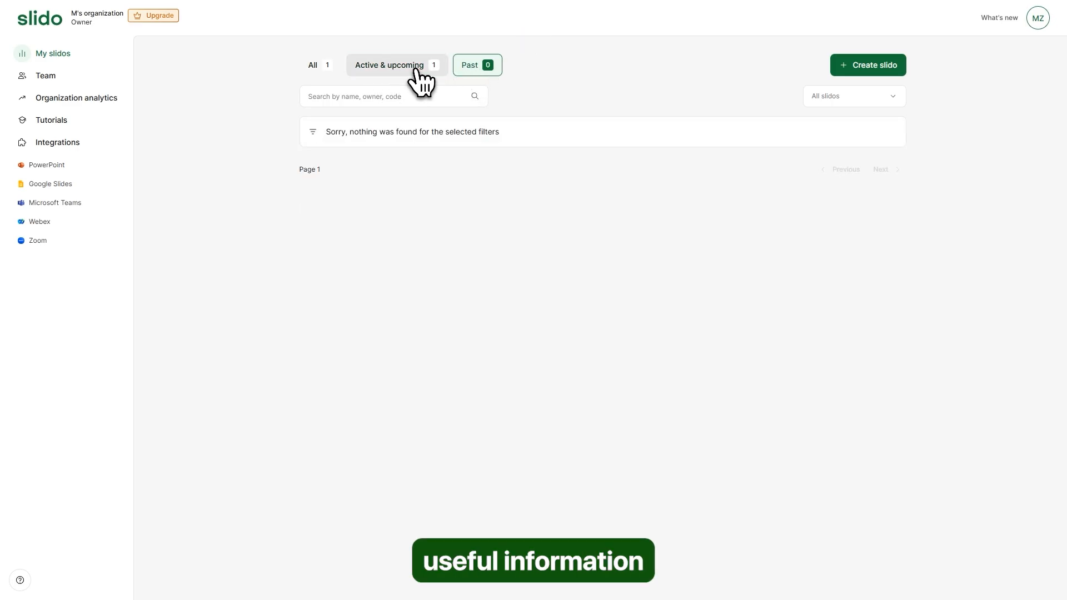
left_click(320, 71)
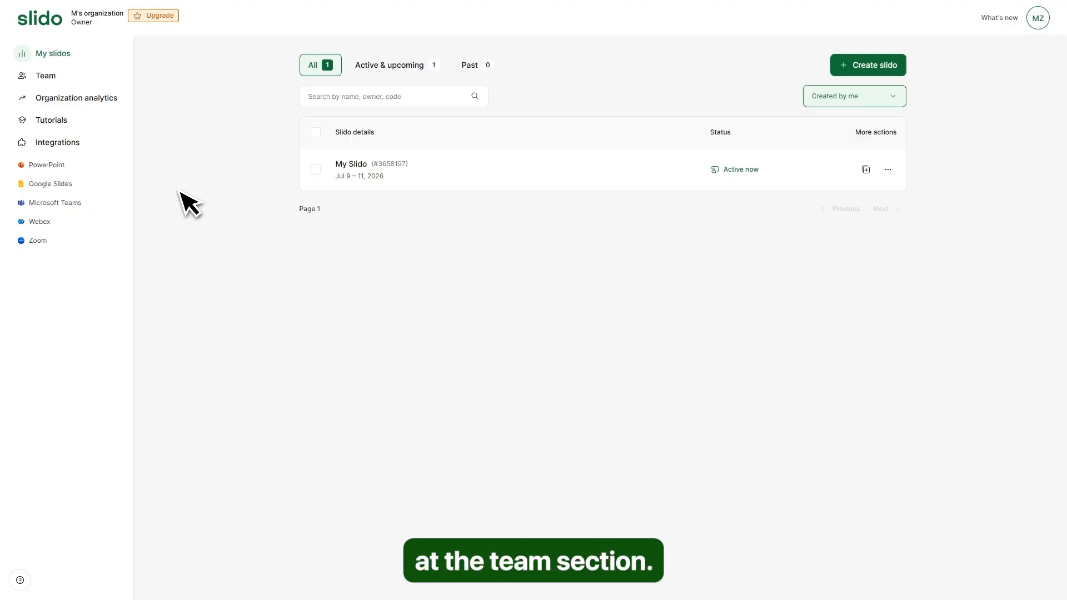
left_click(42, 77)
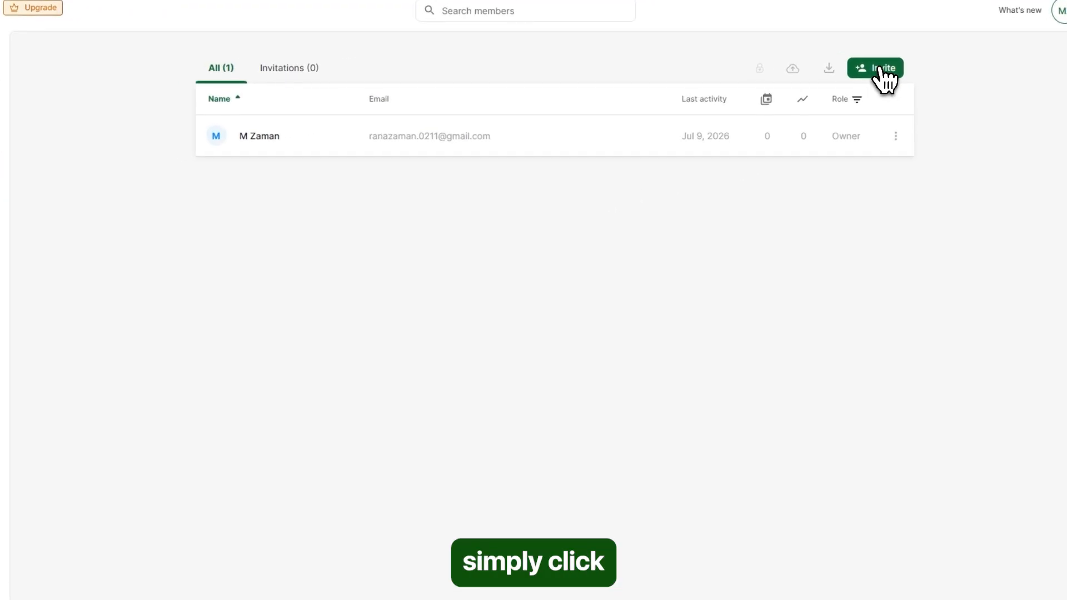
left_click(878, 68)
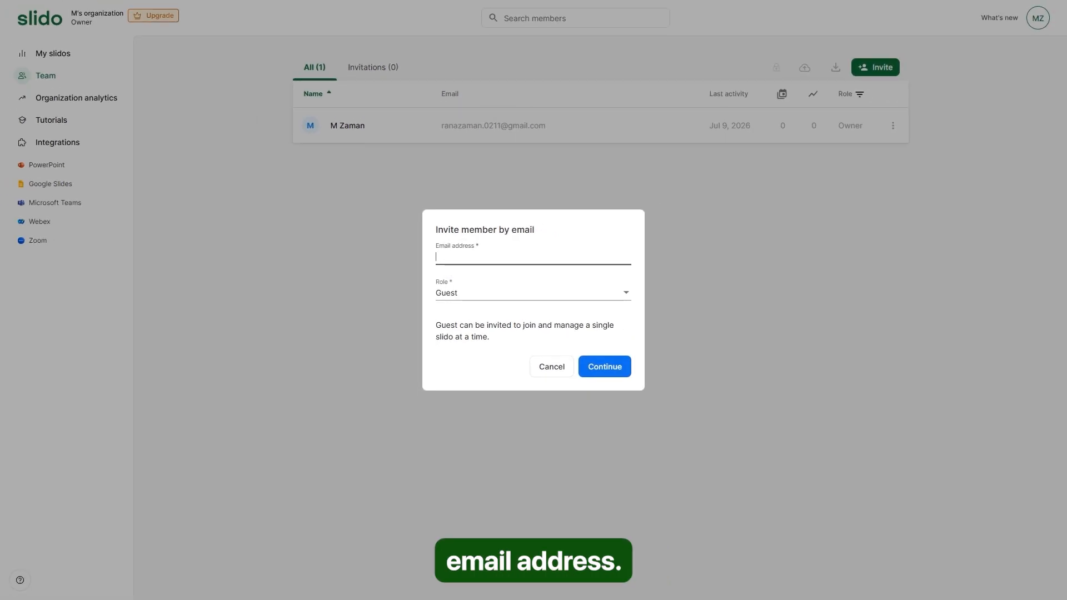
left_click(492, 296)
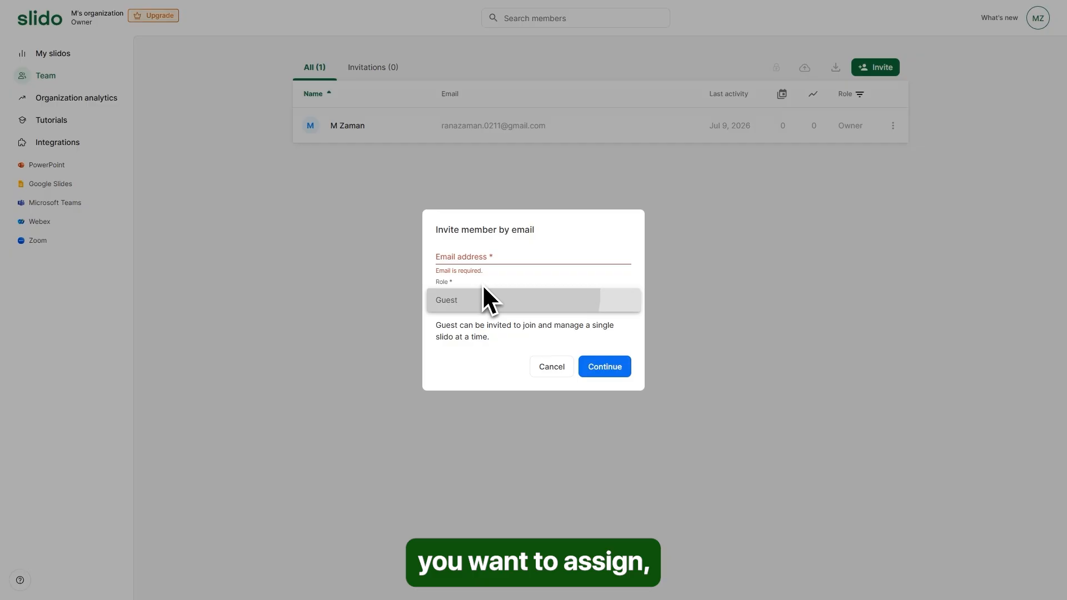
left_click(484, 290)
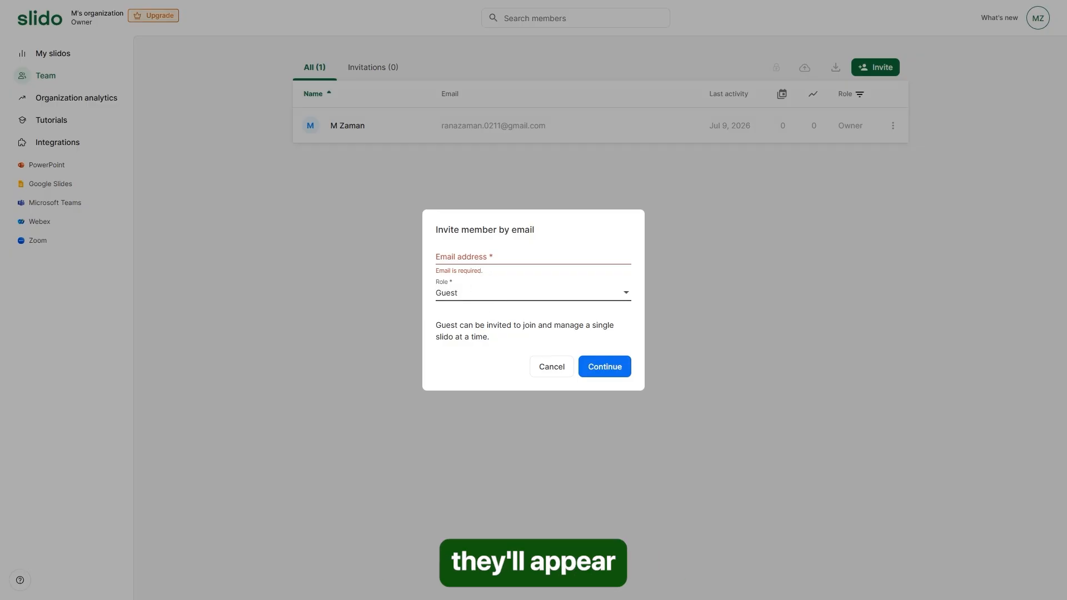
left_click(553, 369)
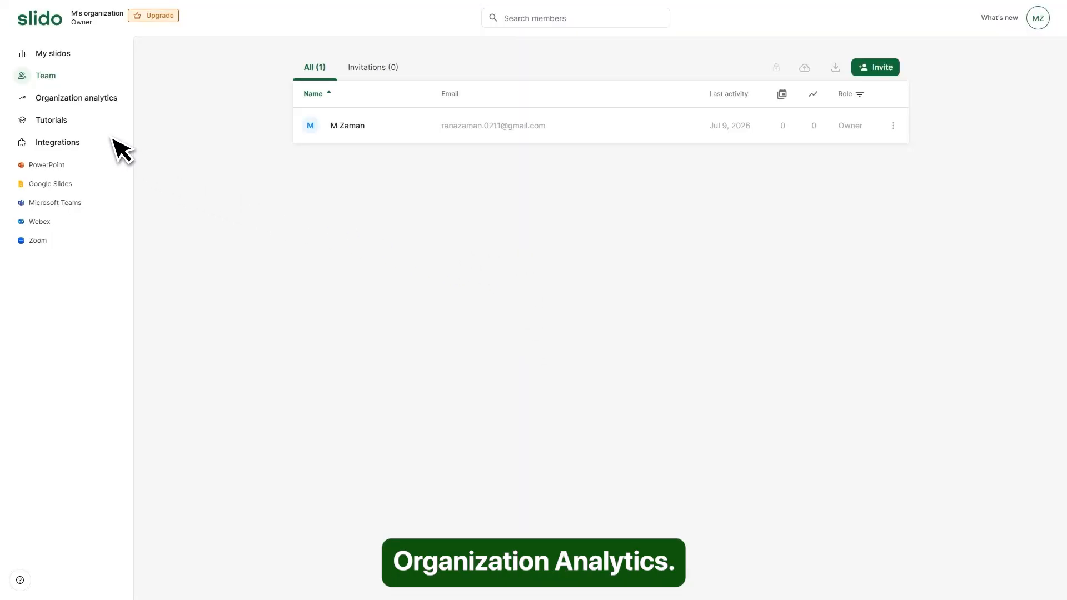
- View organization analytics, reviewing the Active slidos, Questions and Poll votes metrics
left_click(58, 101)
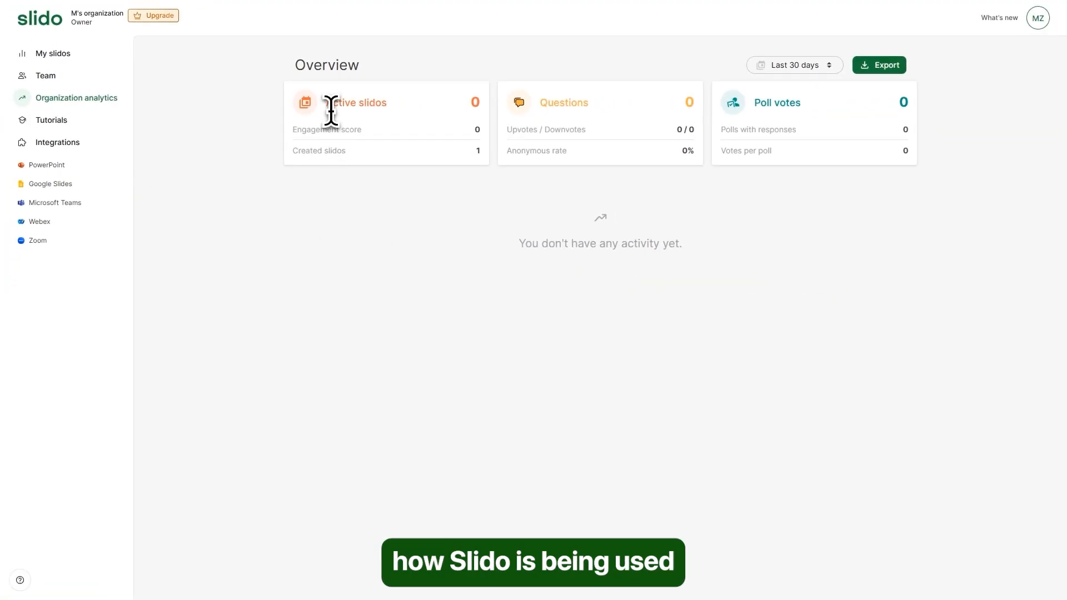
left_click_drag(333, 103, 422, 108)
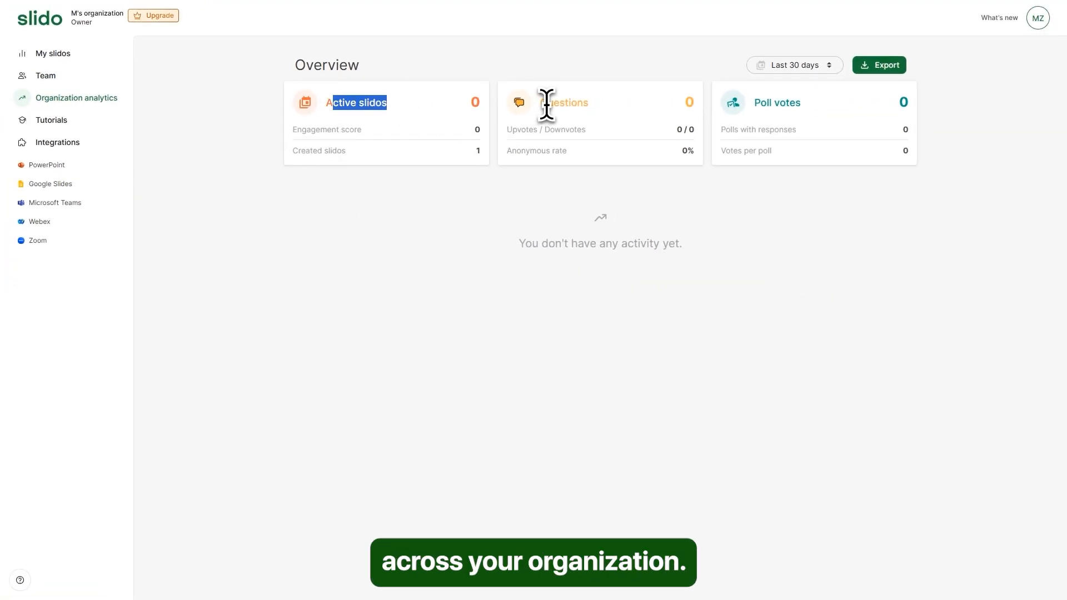
left_click_drag(547, 105, 684, 117)
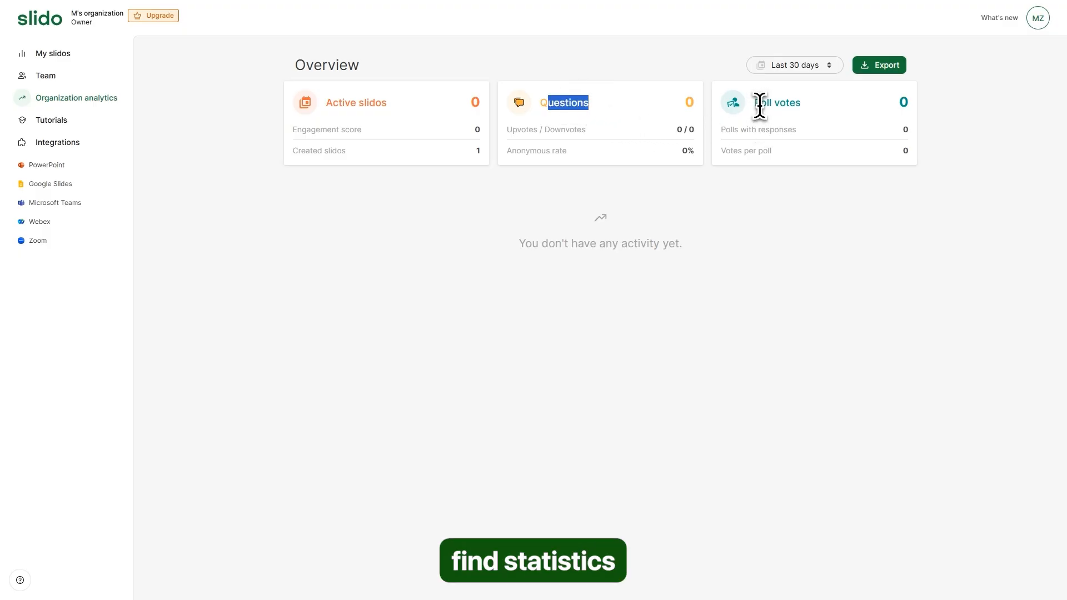
left_click_drag(754, 105, 806, 111)
left_click(475, 227)
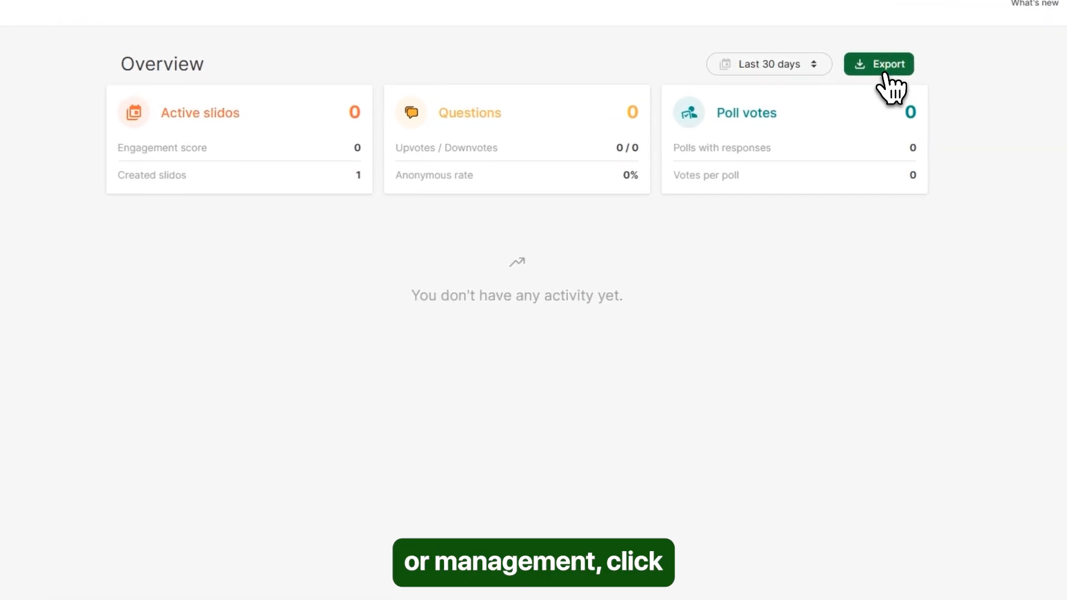
- Check the Download export options with the Last 30 days range, closing without downloading
left_click(885, 71)
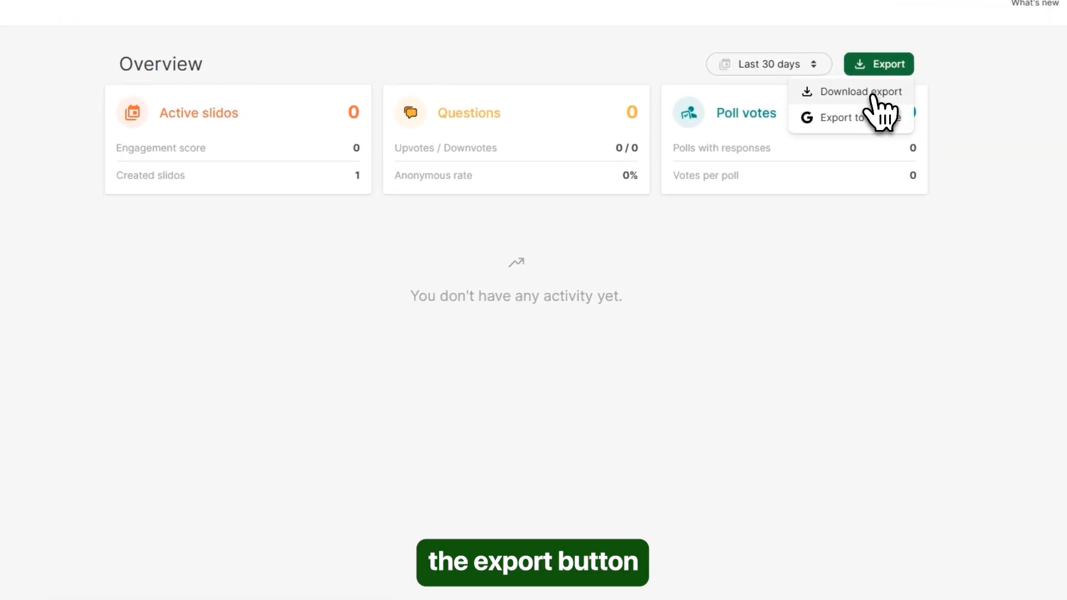
left_click(867, 97)
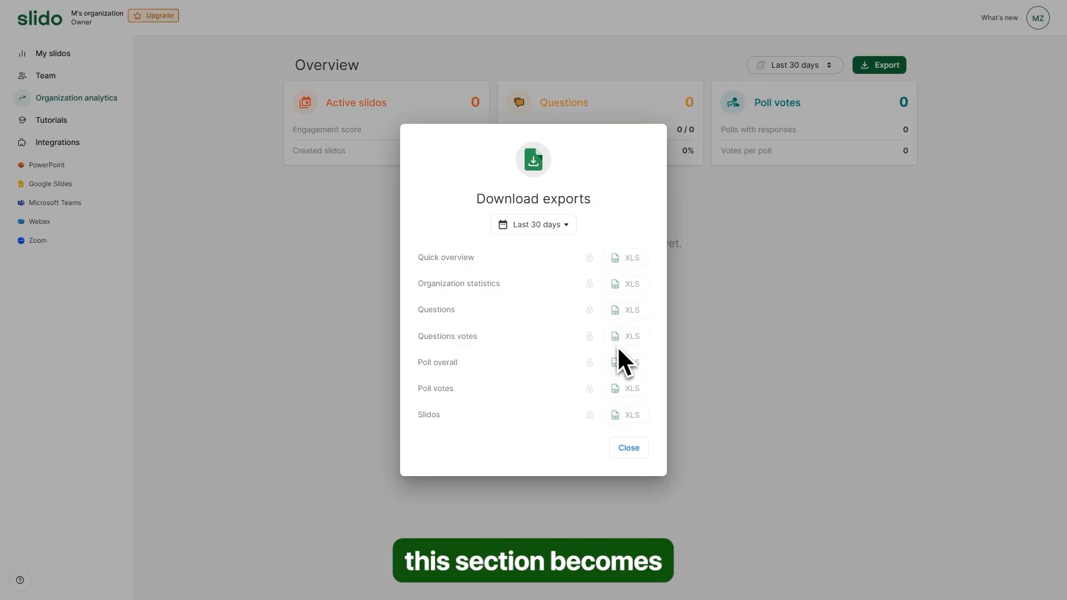
left_click(545, 225)
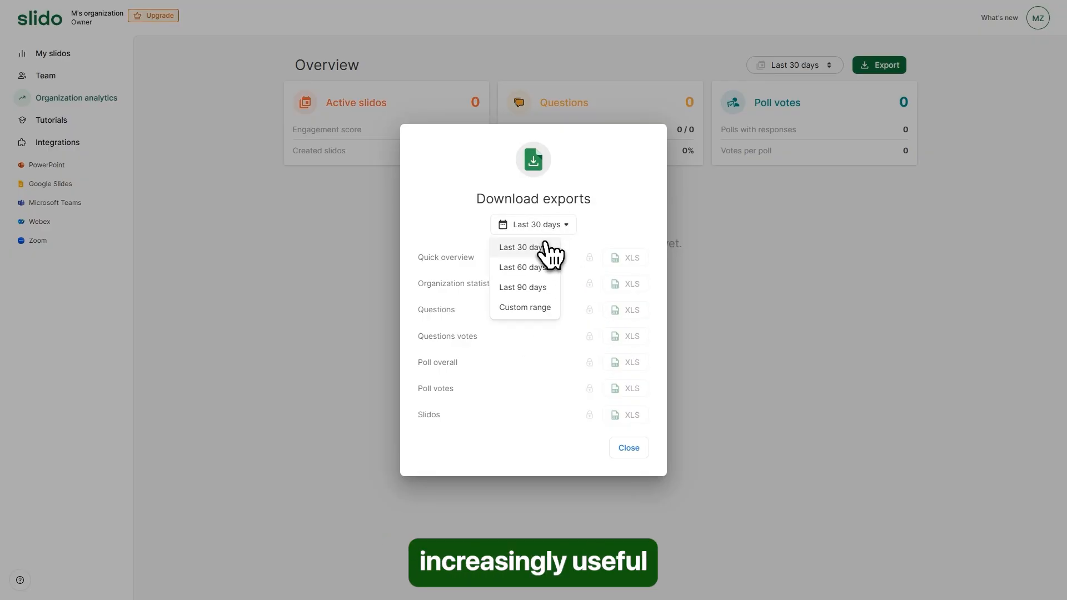
left_click(545, 246)
left_click(629, 449)
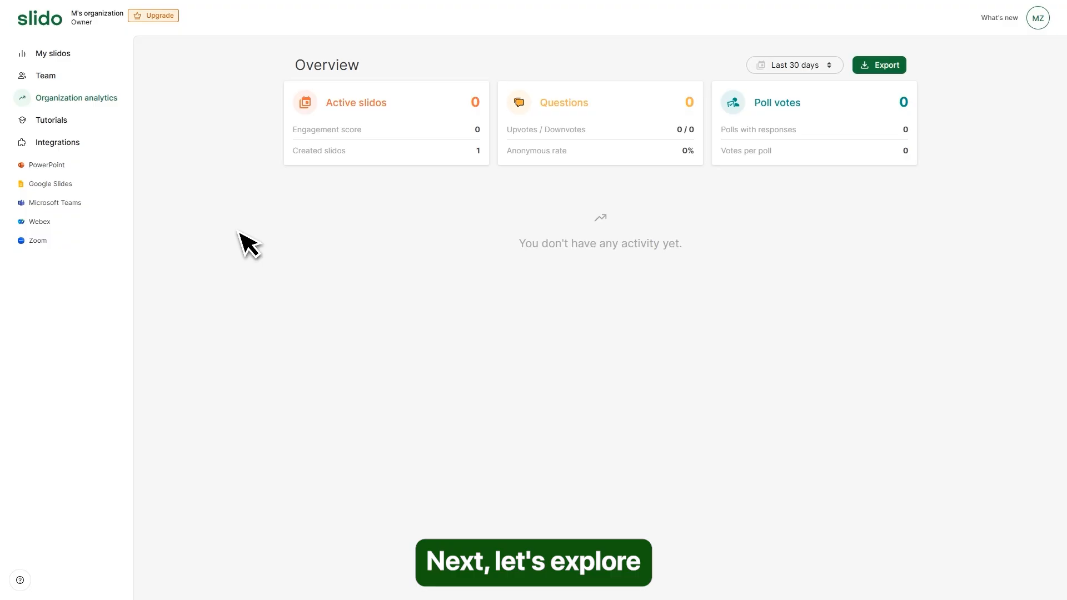
left_click(48, 121)
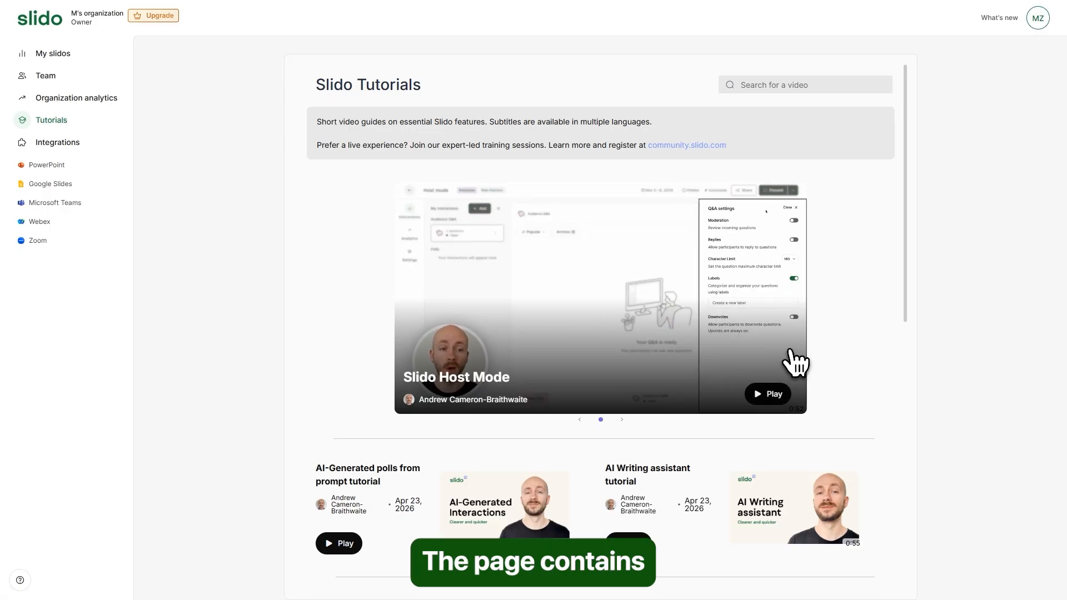
- Scroll through the poll, quiz, Q&A, SSO and SCIM tutorials to the Get Started webinar
scroll(723, 378, "down", 6)
scroll(398, 361, "down", 3)
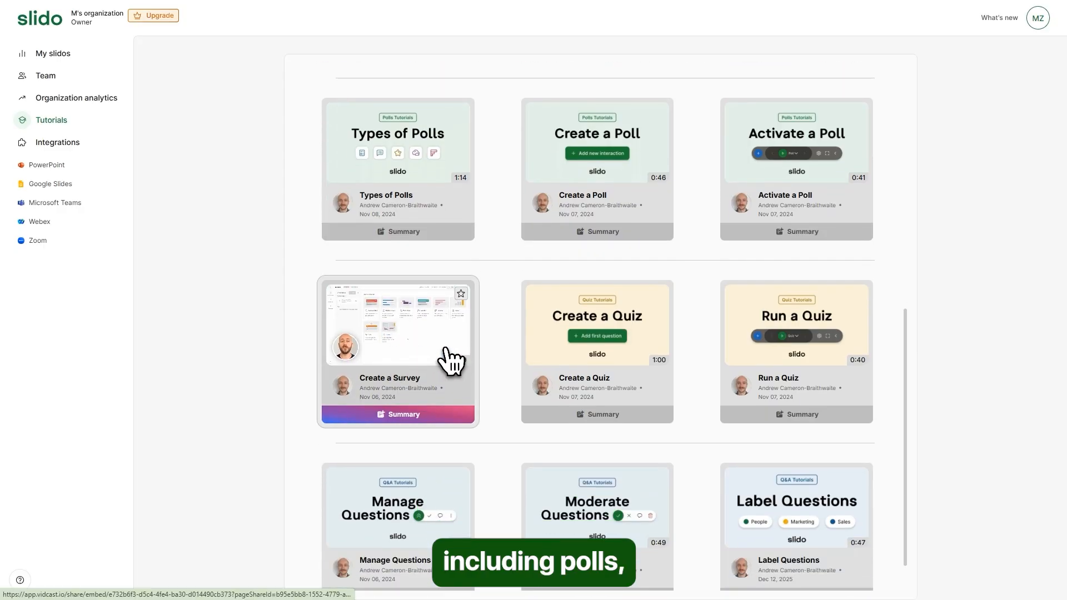
scroll(575, 359, "down", 1)
scroll(577, 361, "down", 12)
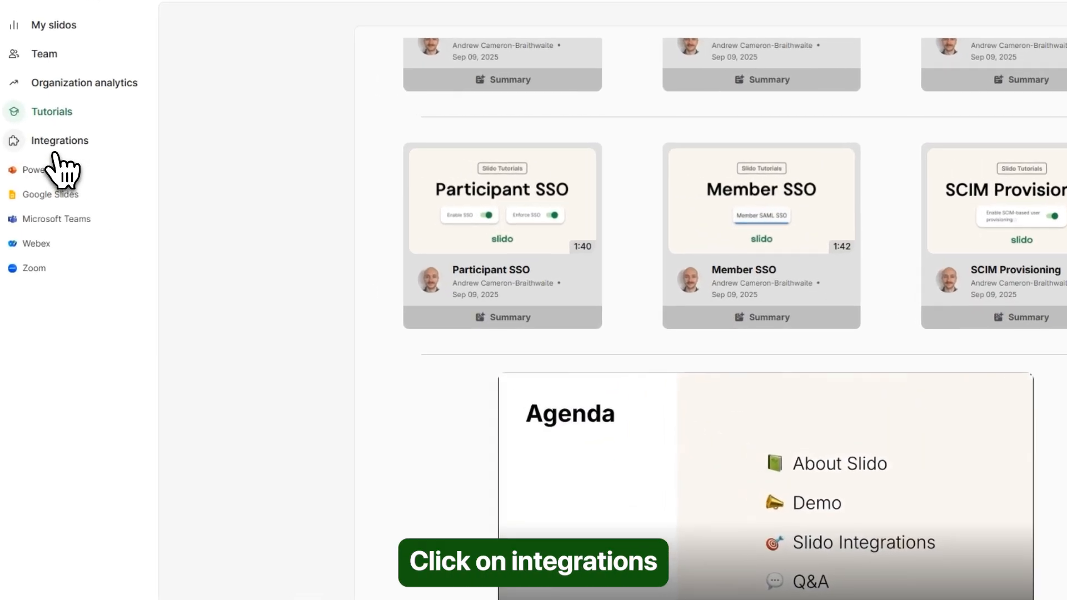
- Browse the PowerPoint, Google Slides, Webex, Microsoft Teams and Zoom integration cards
left_click(54, 154)
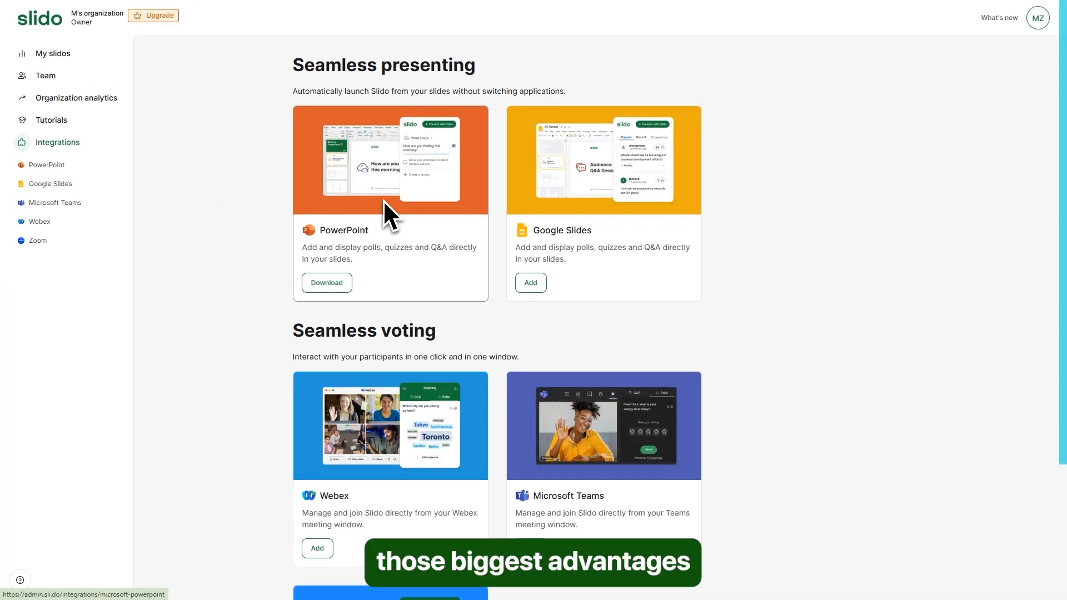
scroll(583, 256, "down", 3)
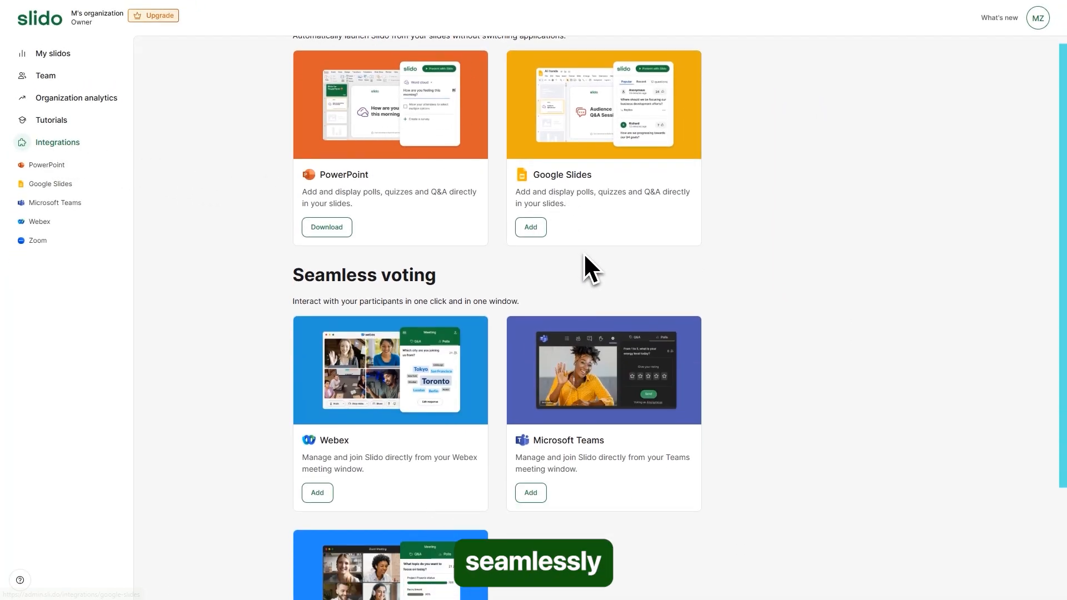
scroll(595, 259, "down", 1)
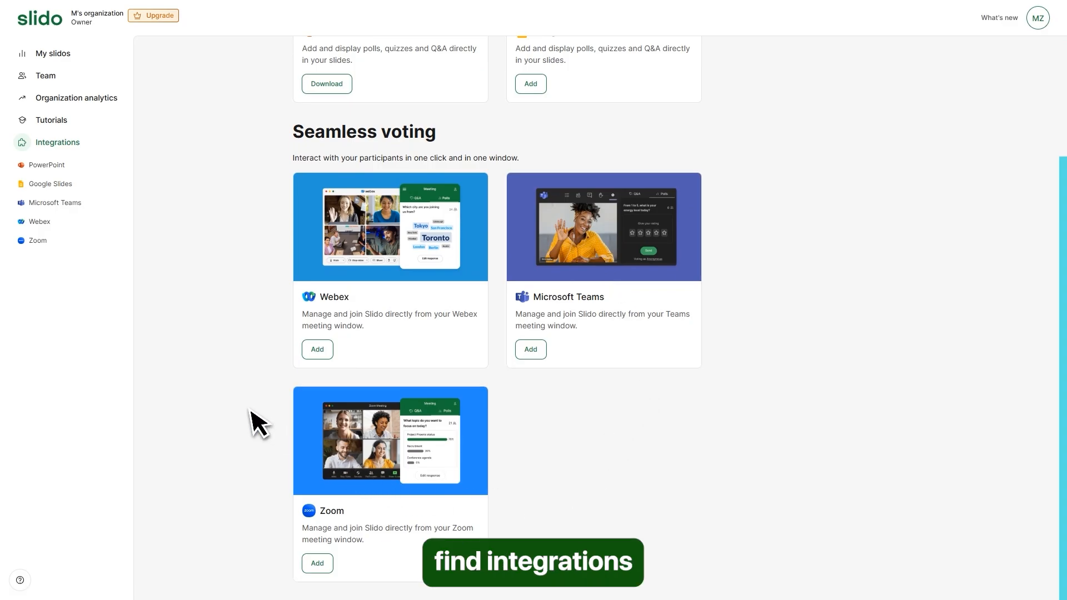
scroll(244, 407, "up", 3)
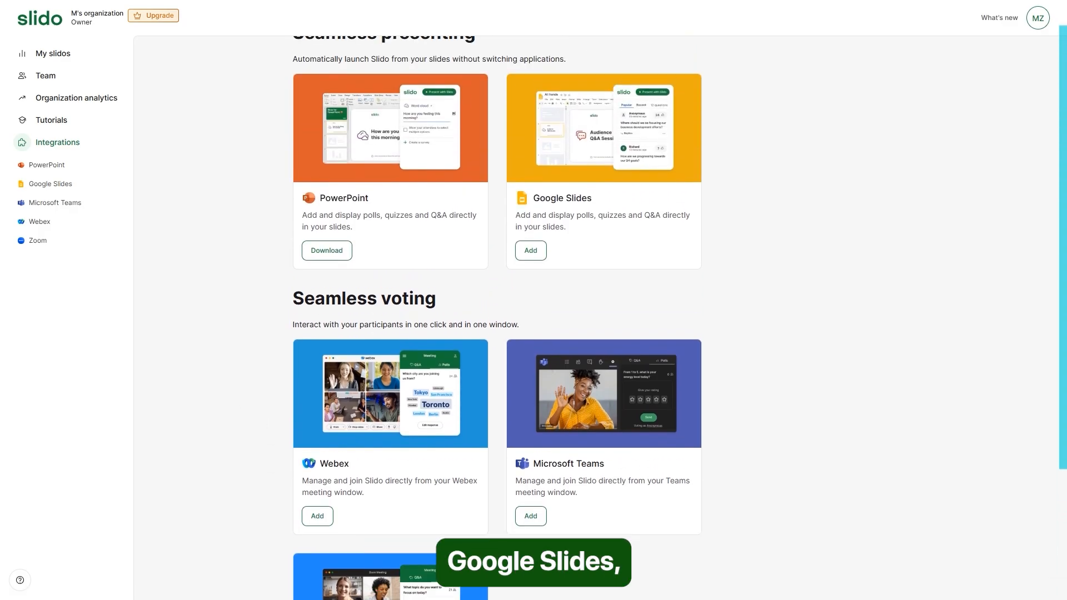